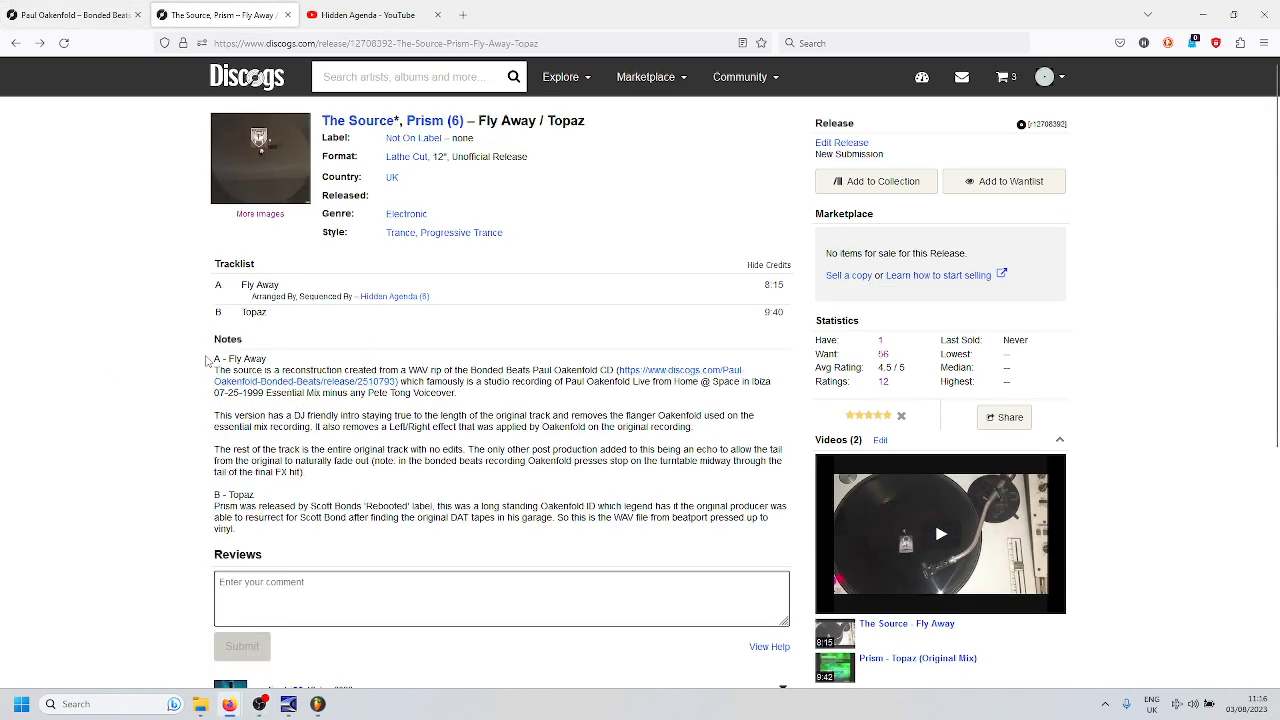
- Examine the release notes for Fly Away / Topaz on Discogs and the Hidden Agenda YouTube channel
{"action": "left_click_drag", "start_coordinate": [211, 357], "coordinate": [399, 407]}
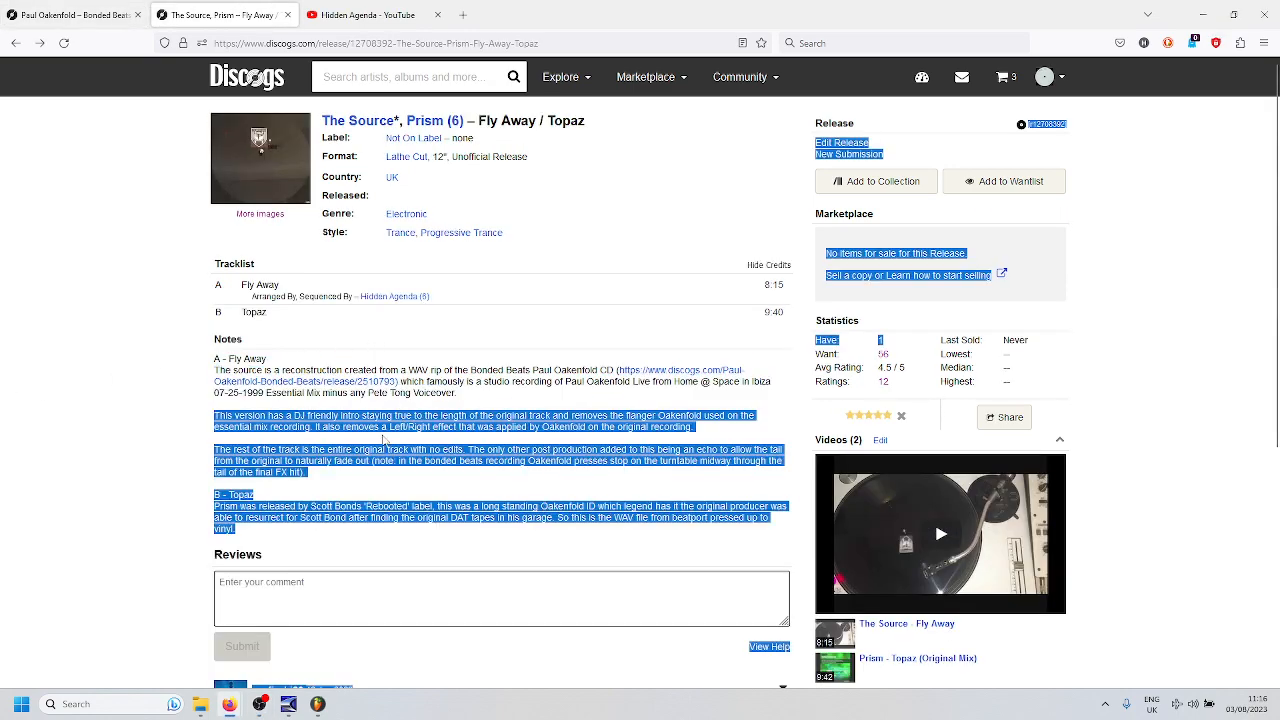
{"action": "left_click", "coordinate": [383, 435]}
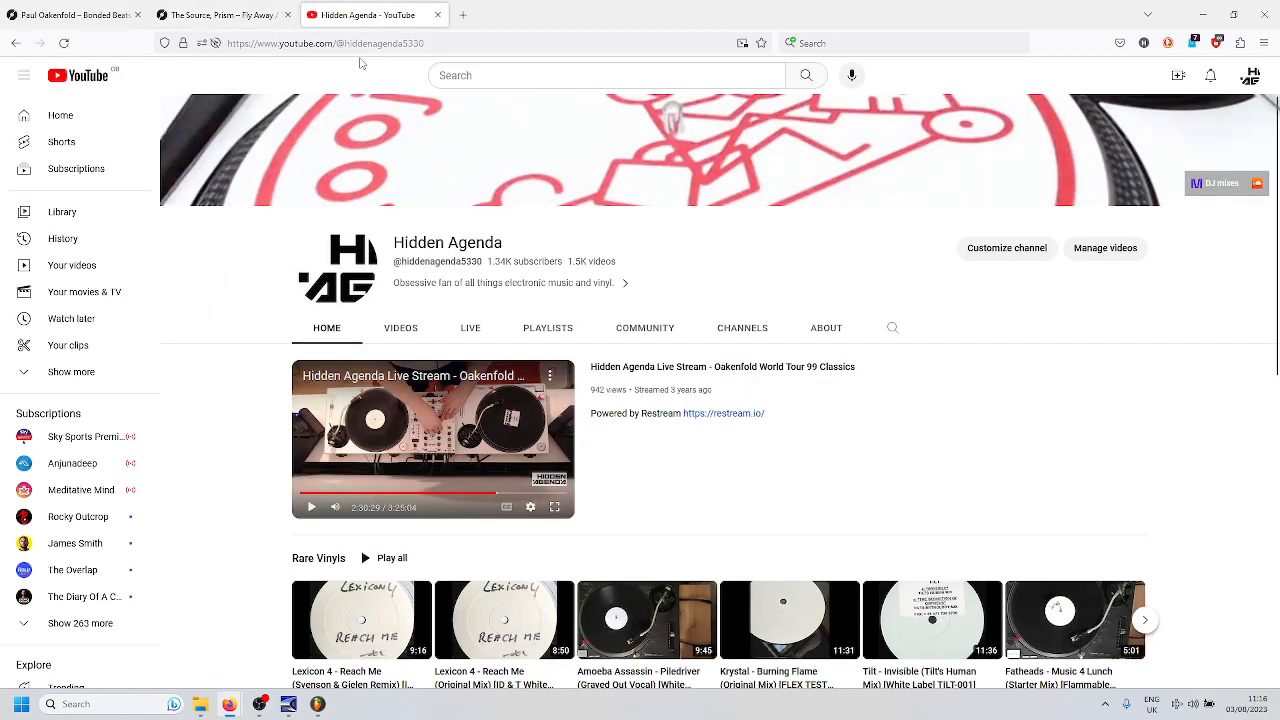
{"action": "left_click", "coordinate": [386, 25]}
- Examine the Paul Oakenfold – Bonded Beats release page, highlighting the note about the 07-25-1999 Essential Mix
{"action": "left_click", "coordinate": [93, 13]}
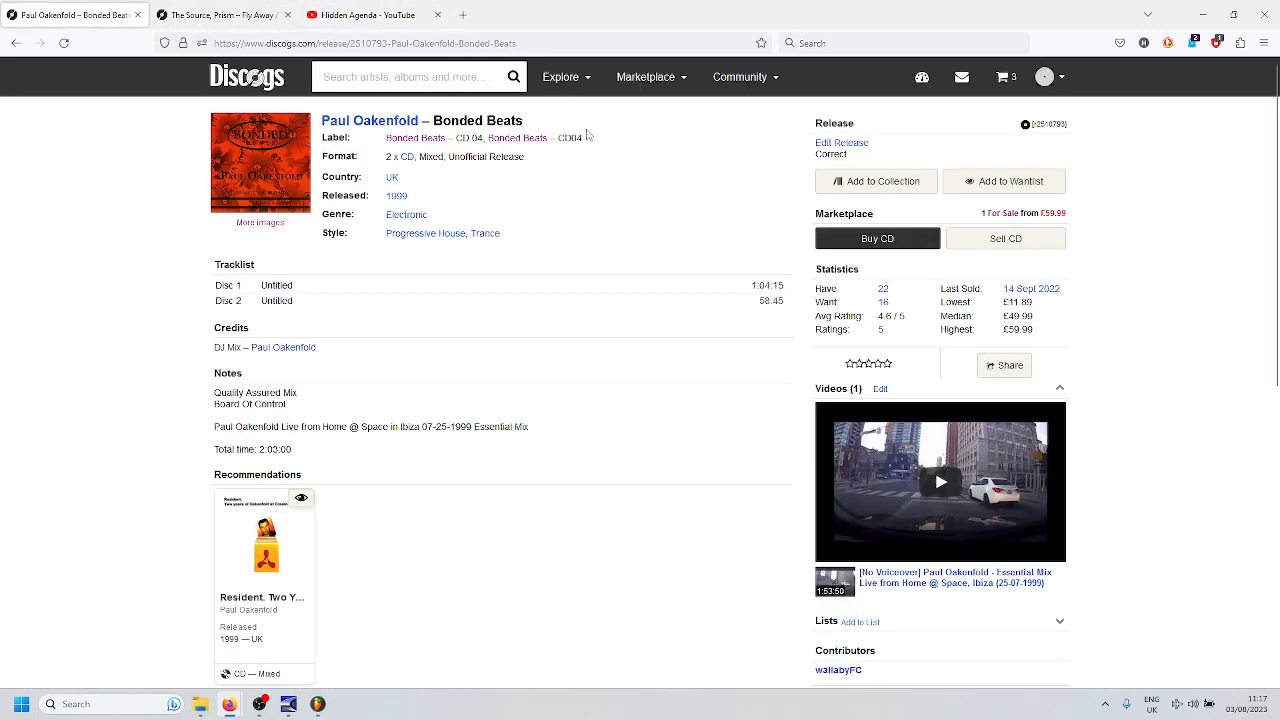
{"action": "left_click_drag", "start_coordinate": [541, 123], "coordinate": [395, 124]}
{"action": "left_click_drag", "start_coordinate": [533, 430], "coordinate": [212, 428]}
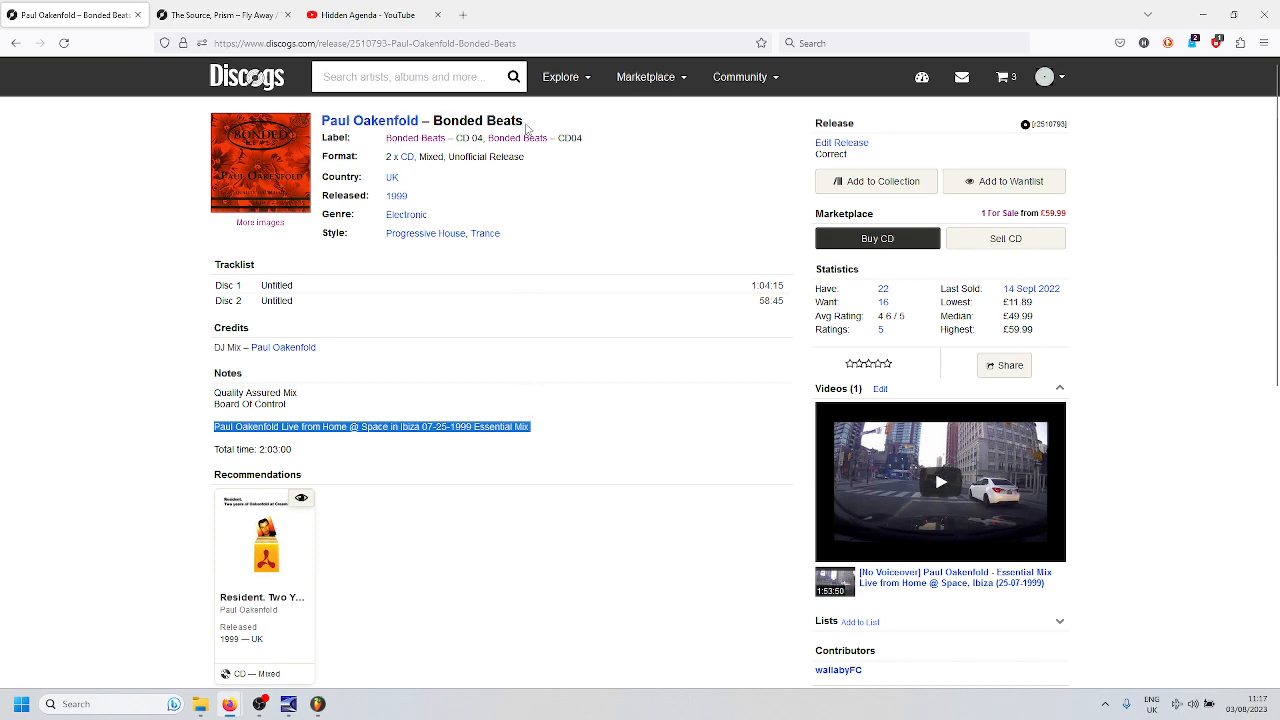
{"action": "left_click", "coordinate": [1081, 224]}
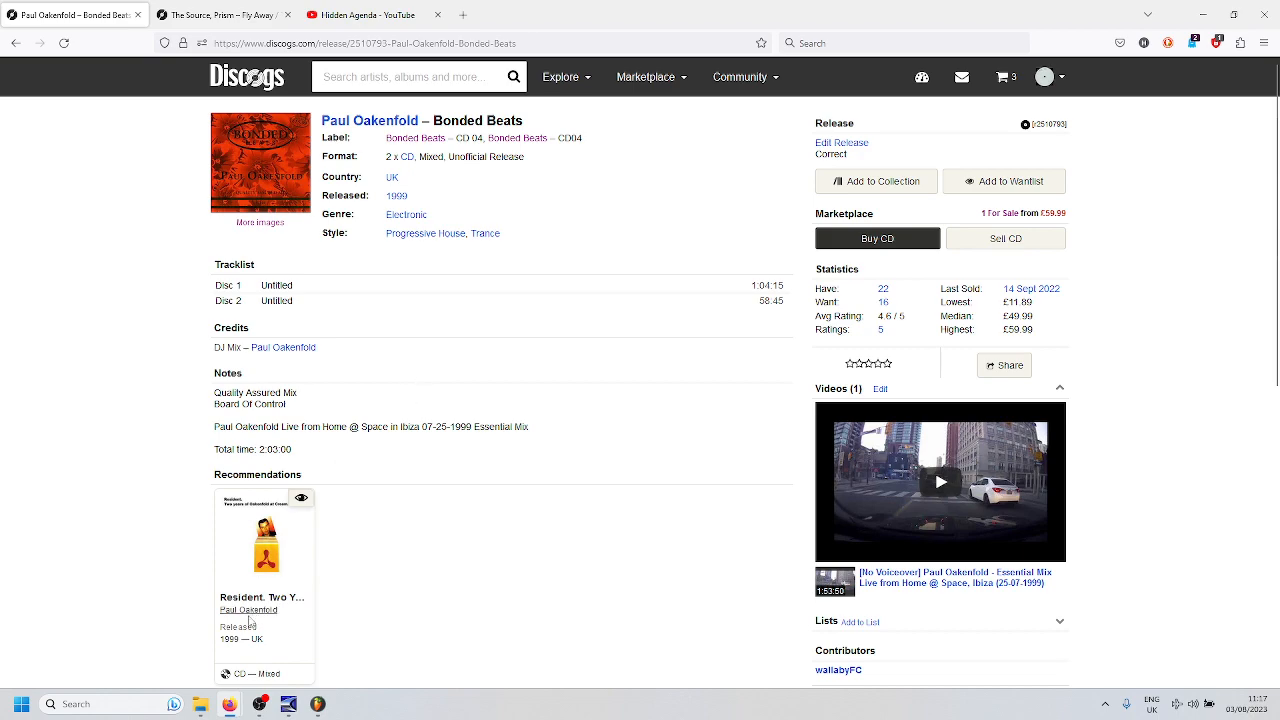
- Switch to File Explorer and select the BondedBeatsCD2 WAV file in the Bonded folder
{"action": "left_click", "coordinate": [198, 707]}
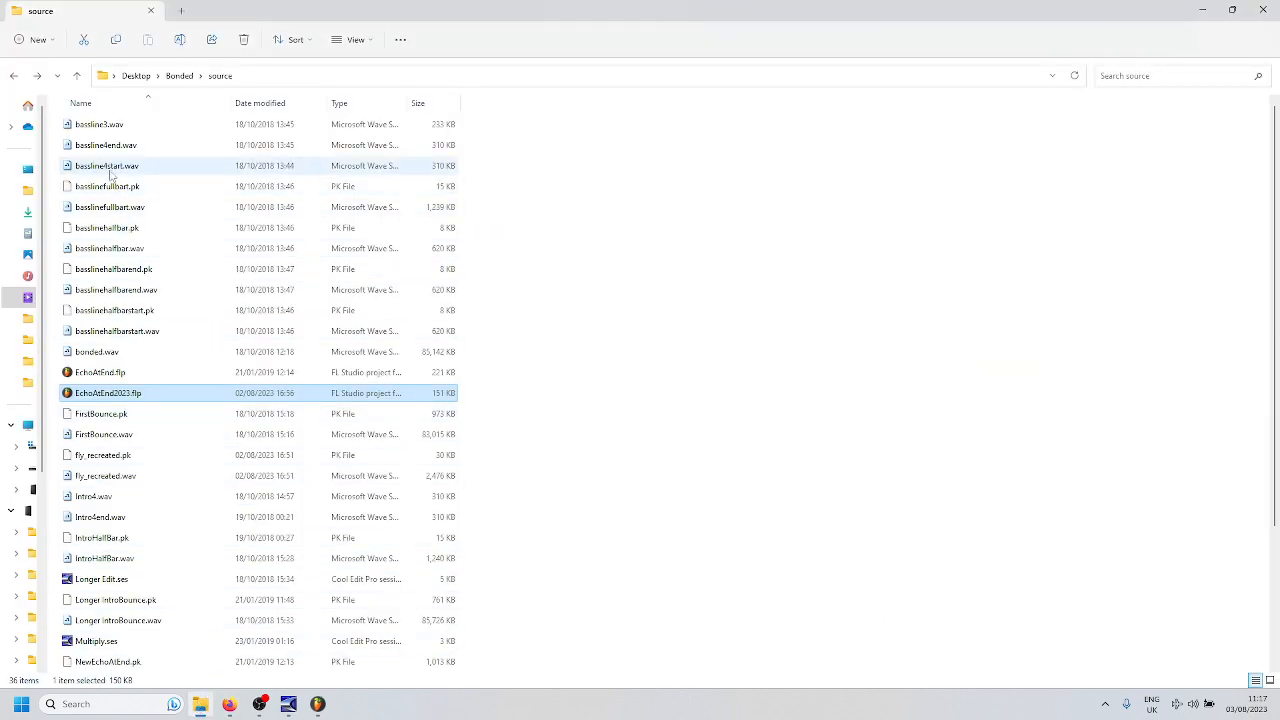
{"action": "left_click", "coordinate": [13, 77]}
{"action": "left_click", "coordinate": [350, 186]}
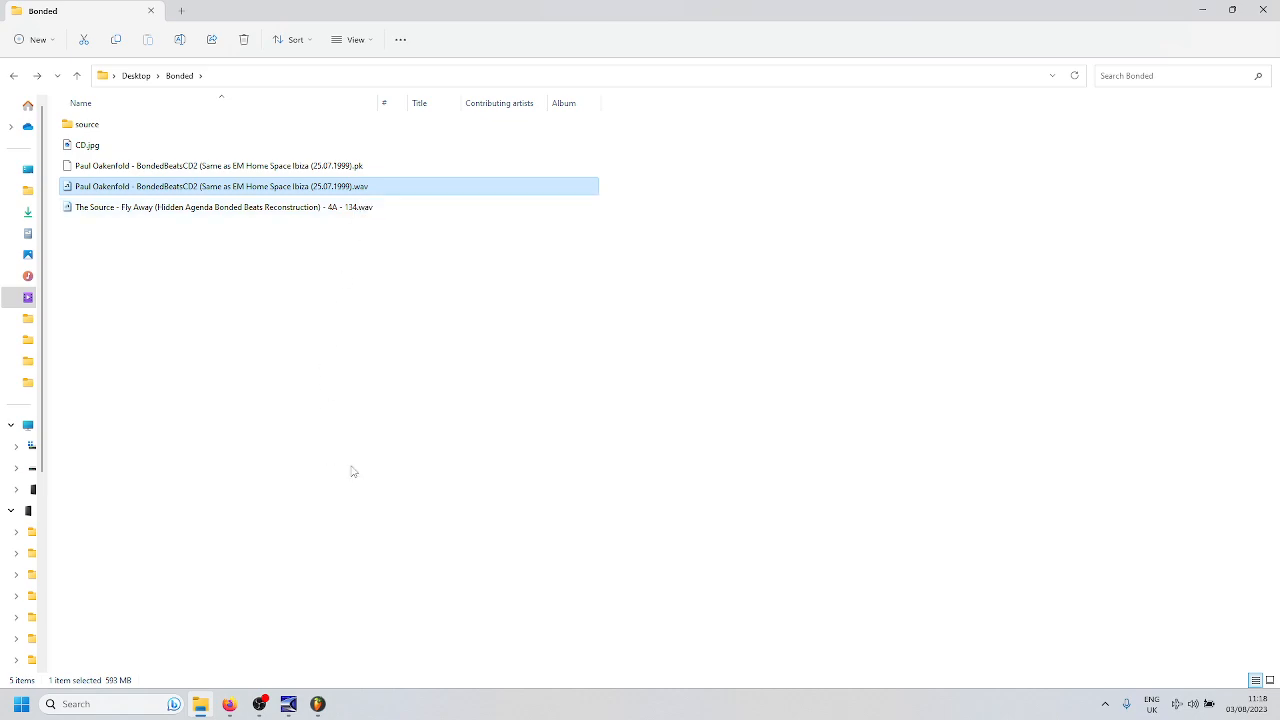
- Look through the source folder, switch to Cool Edit Pro and inspect the end of the sourceraw.wav waveform
{"action": "mouse_move", "coordinate": [290, 705]}
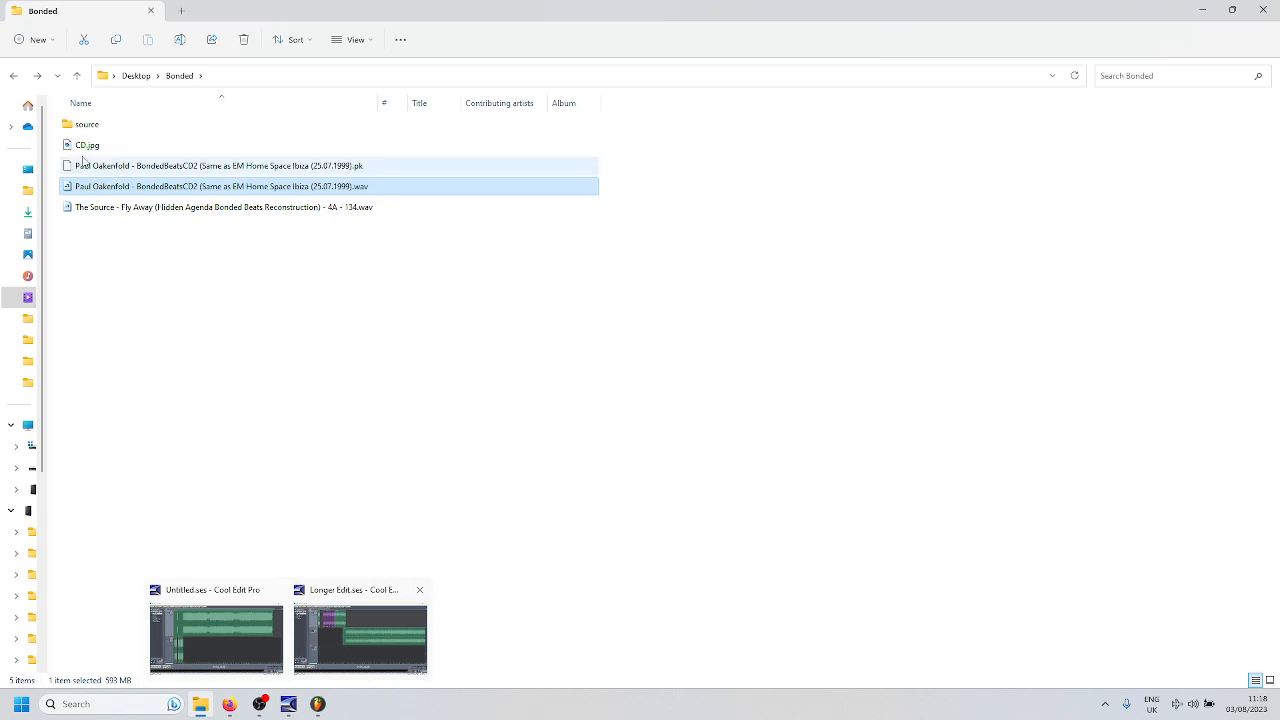
{"action": "double_click", "coordinate": [92, 124]}
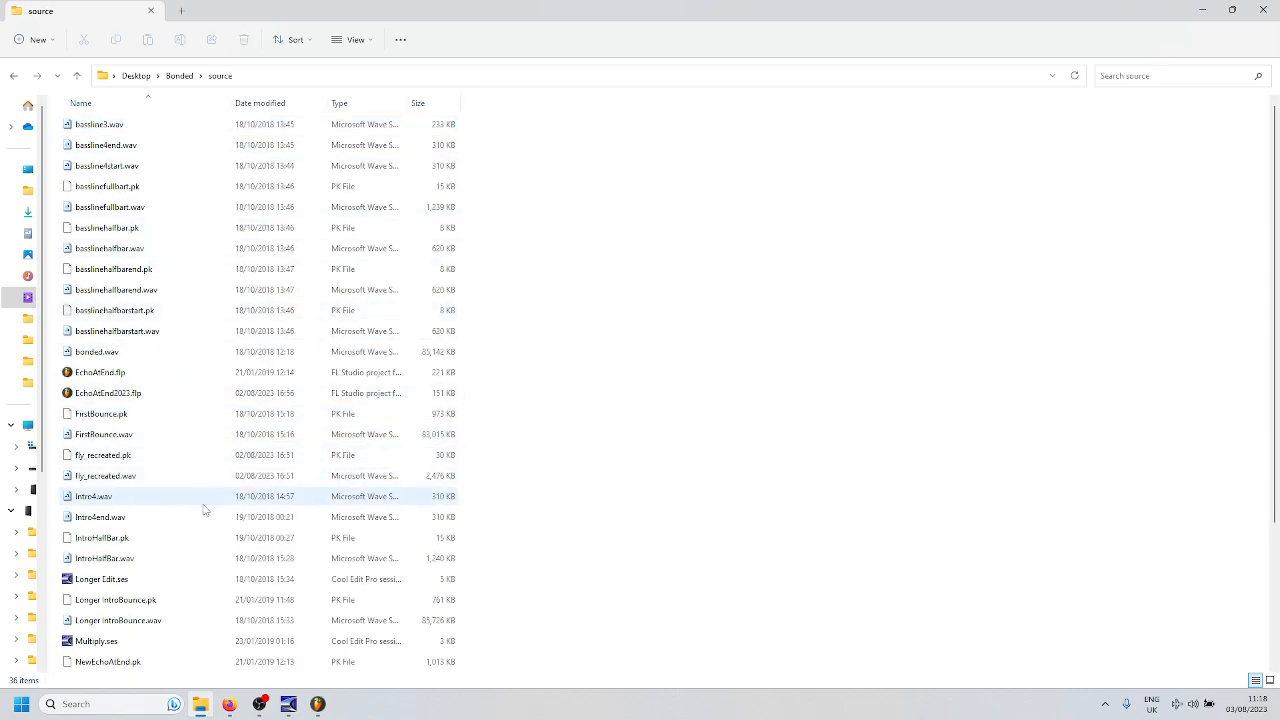
{"action": "mouse_move", "coordinate": [288, 704]}
{"action": "left_click", "coordinate": [241, 633]}
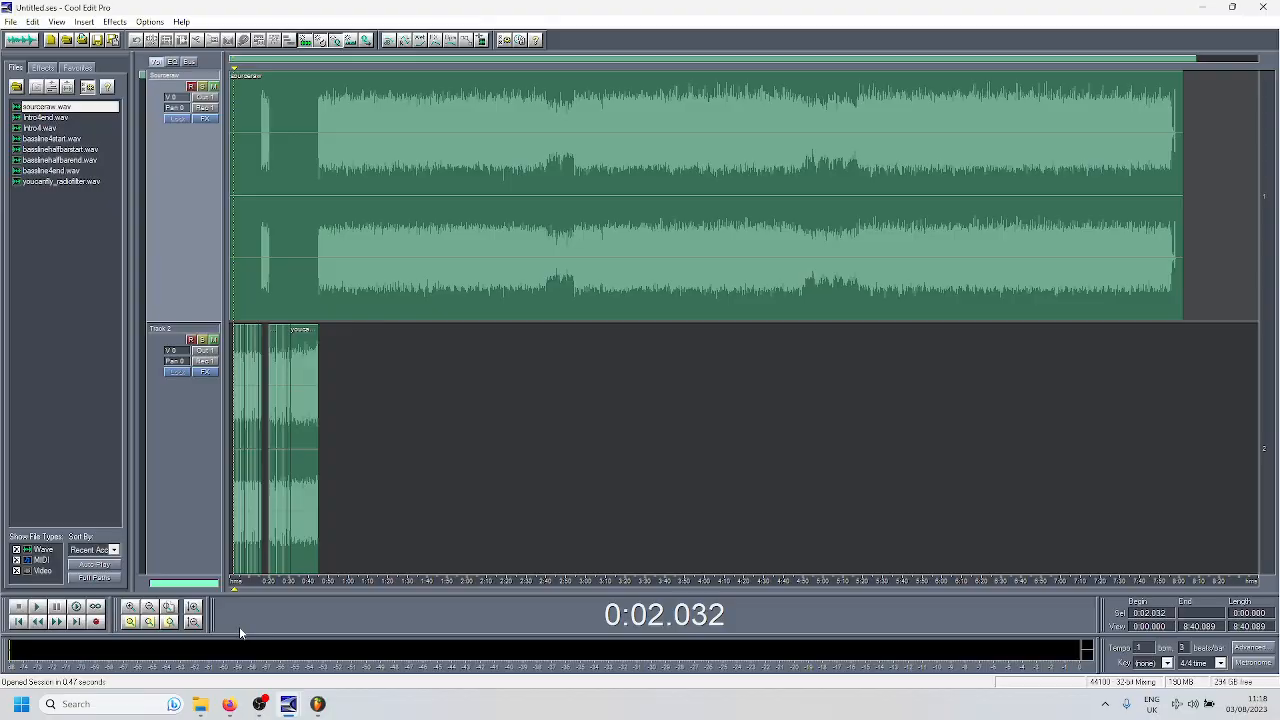
{"action": "double_click", "coordinate": [75, 108]}
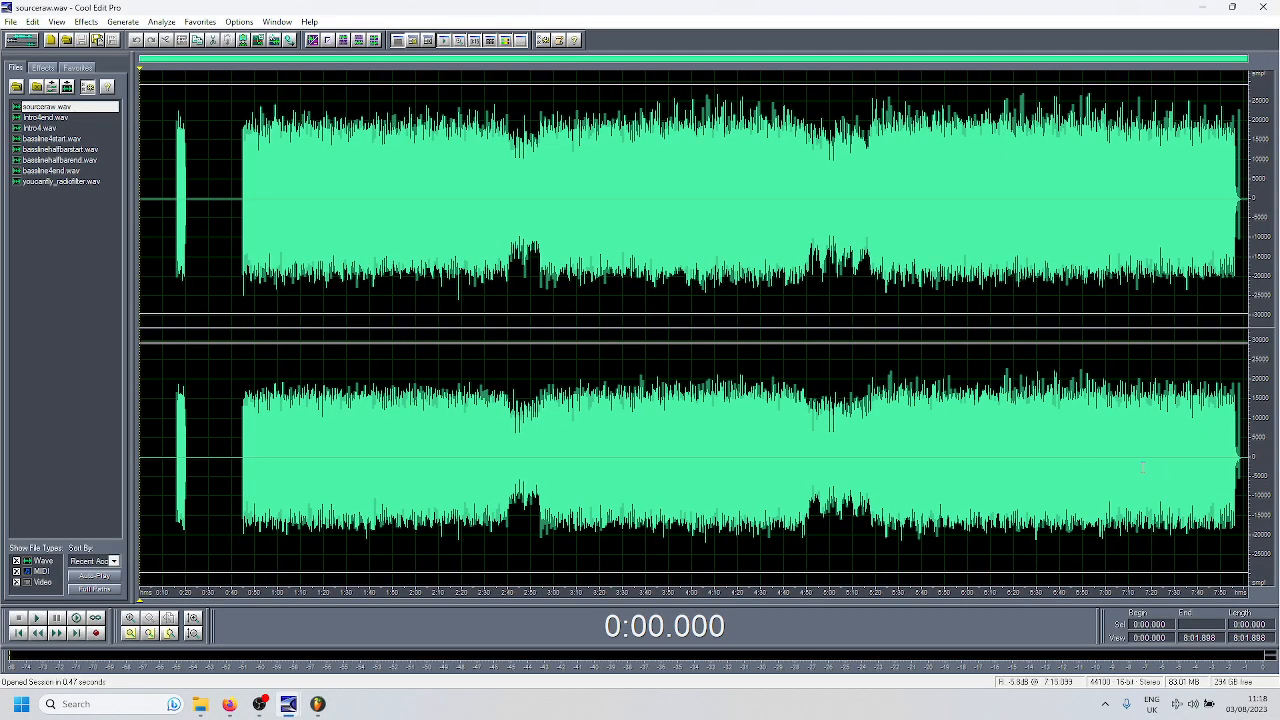
{"action": "left_click", "coordinate": [1231, 450]}
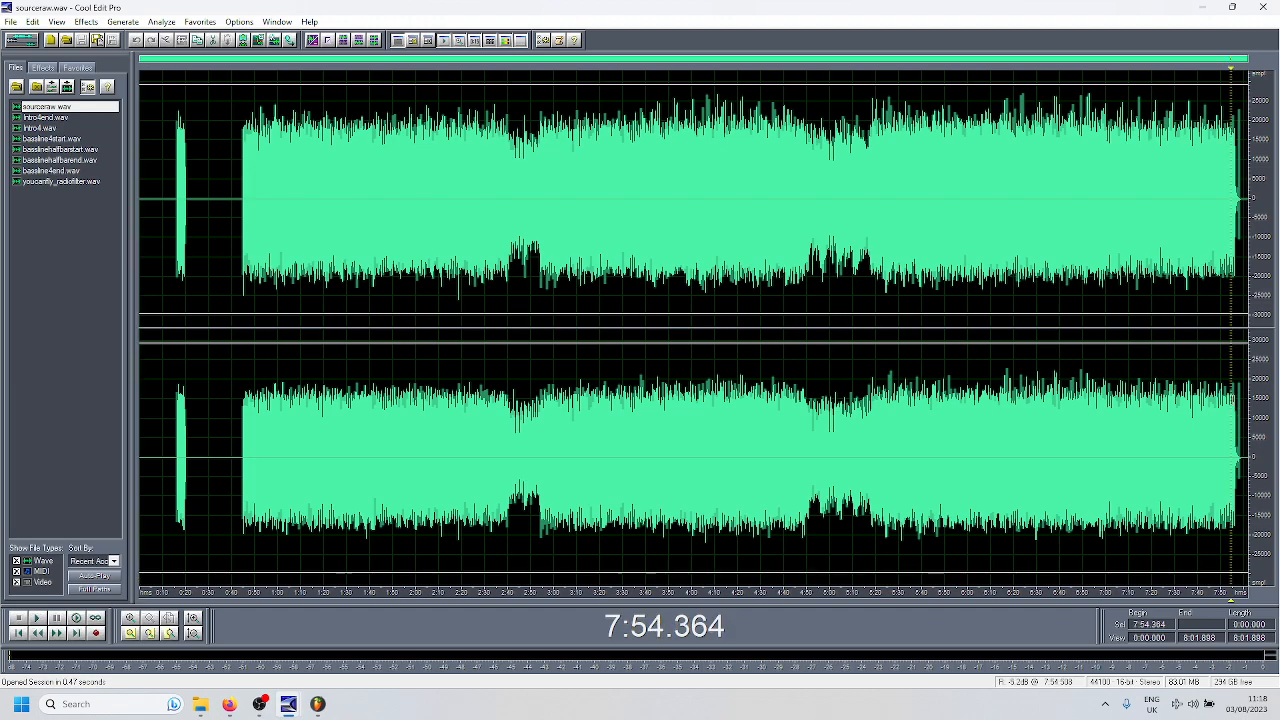
- Play the BondedBeatsCD2 WAV from the Bonded folder in Winamp and seek to about 51 minutes
{"action": "left_click", "coordinate": [1203, 8]}
{"action": "left_click", "coordinate": [179, 75]}
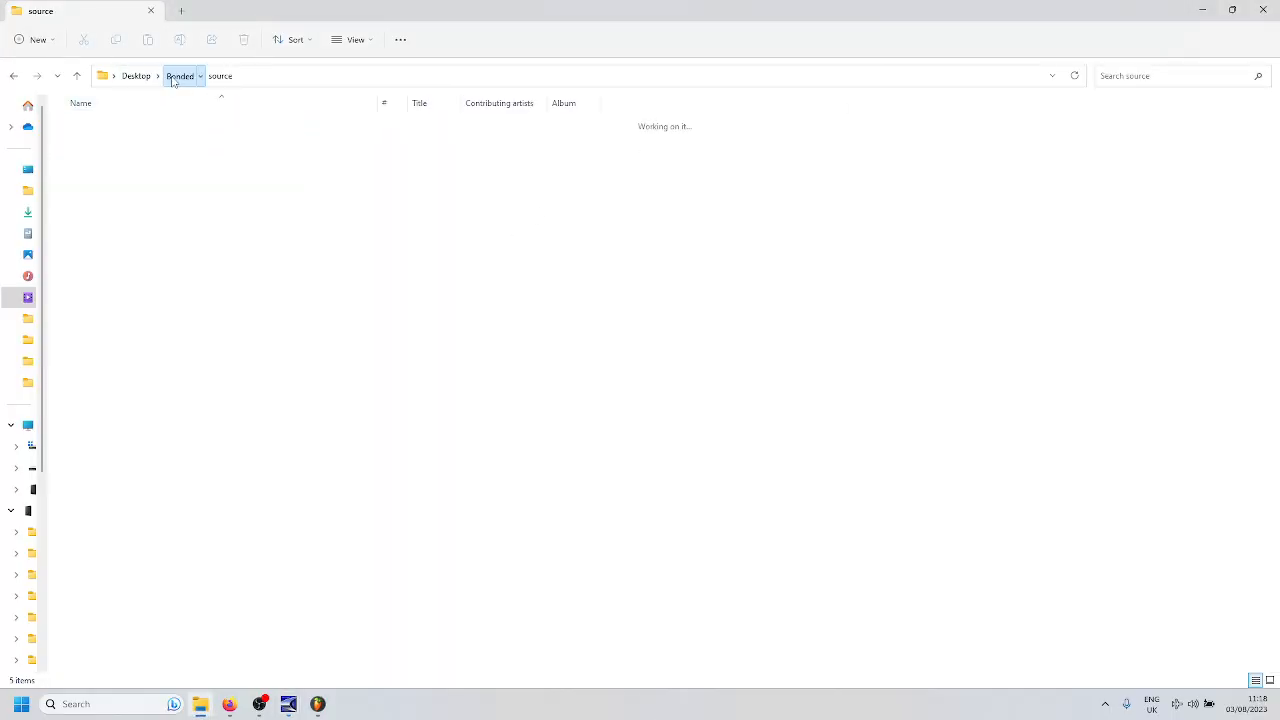
{"action": "double_click", "coordinate": [211, 188]}
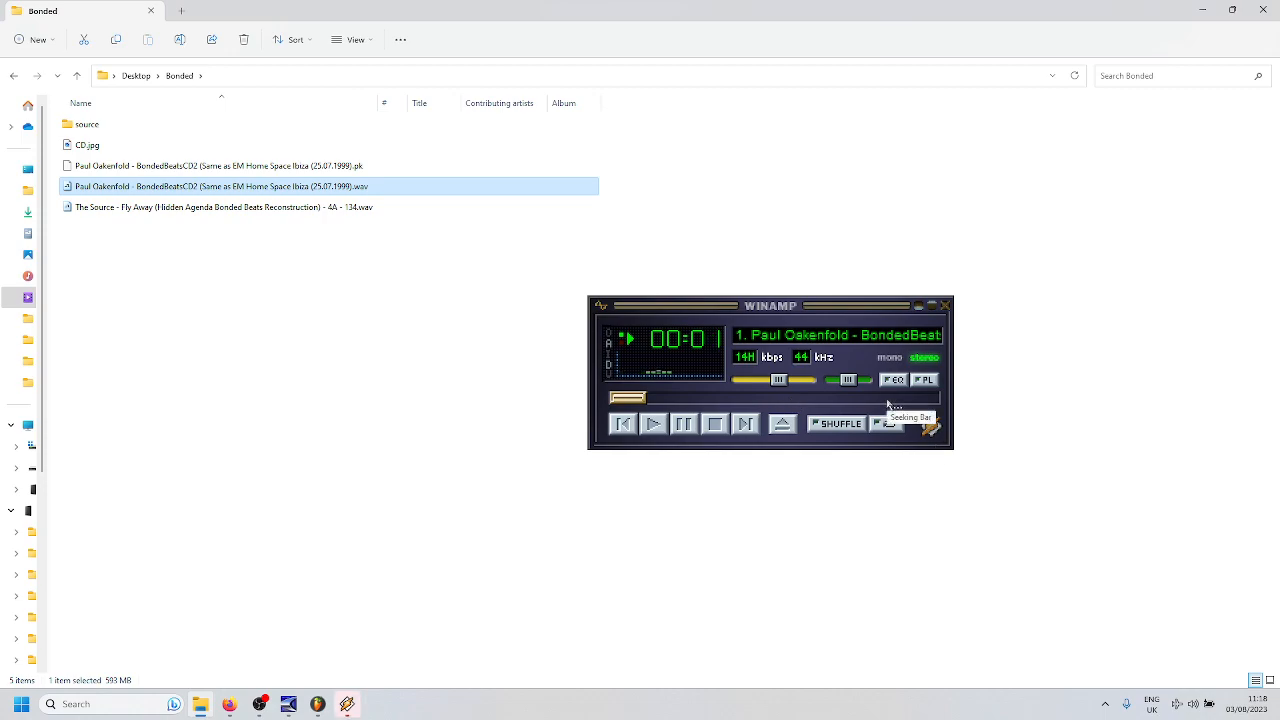
{"action": "left_click", "coordinate": [888, 398]}
{"action": "scroll", "coordinate": [889, 399], "scroll_direction": "down", "scroll_amount": 1}
{"action": "left_click_drag", "start_coordinate": [888, 399], "coordinate": [884, 397]}
{"action": "key", "text": "Left"}
{"action": "key", "text": "Left"}
{"action": "key", "text": "Left"}
{"action": "key", "text": "Left"}
{"action": "key", "text": "Left"}
{"action": "key", "text": "Left"}
{"action": "key", "text": "Left"}
{"action": "key", "text": "Left"}
{"action": "key", "text": "Left"}
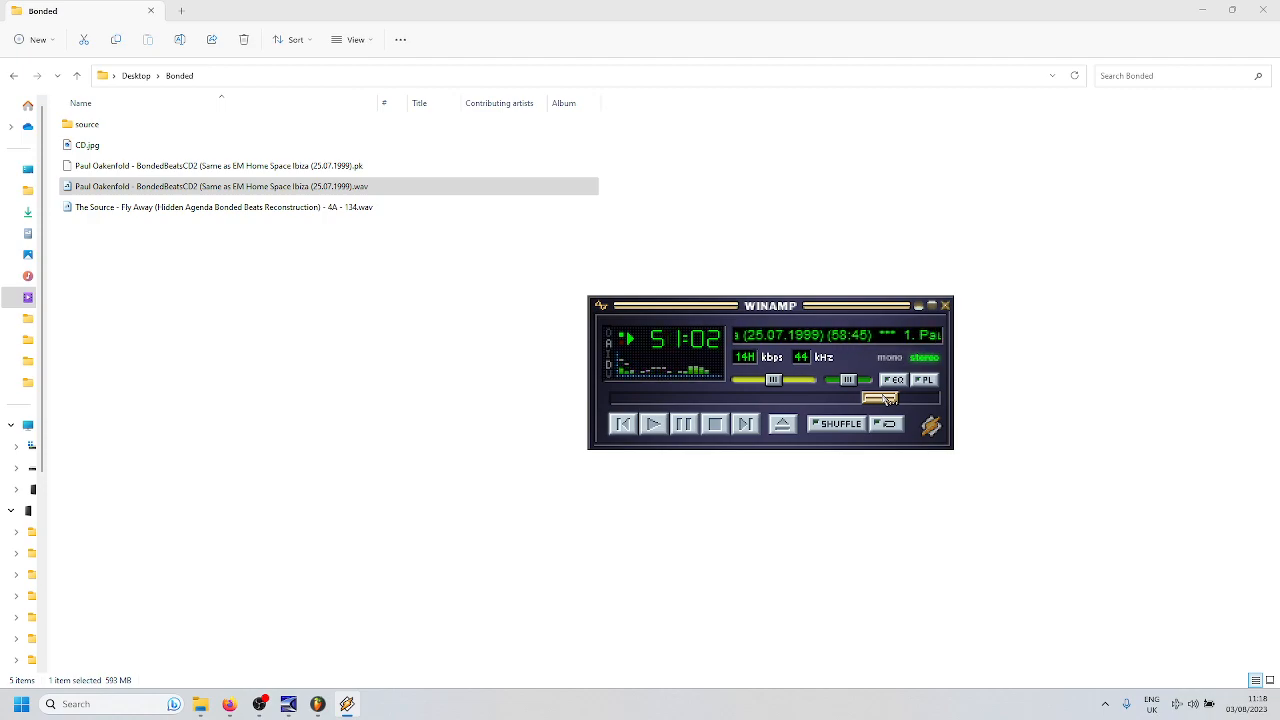
- Skip ahead to listen to the end of the BondedBeatsCD2 recording, and close Winamp
{"action": "left_click", "coordinate": [909, 400]}
{"action": "left_click", "coordinate": [913, 401]}
{"action": "left_click_drag", "start_coordinate": [917, 404], "coordinate": [926, 362]}
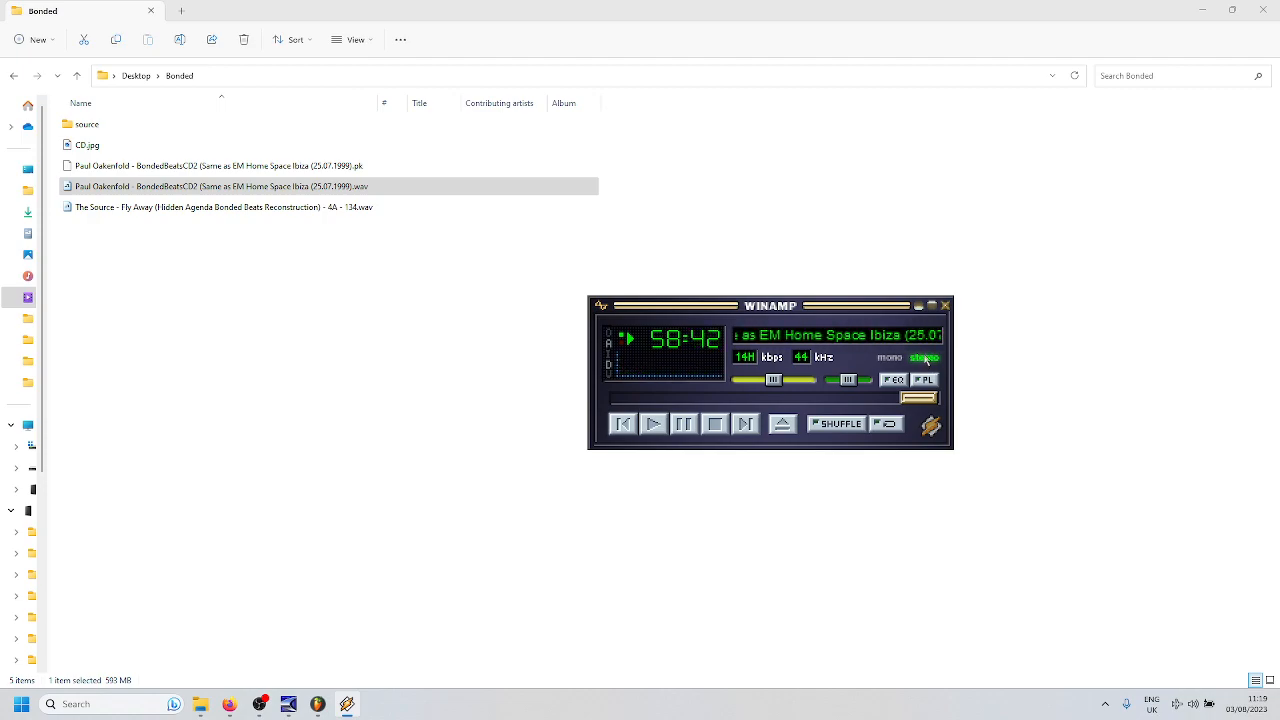
{"action": "left_click", "coordinate": [945, 305]}
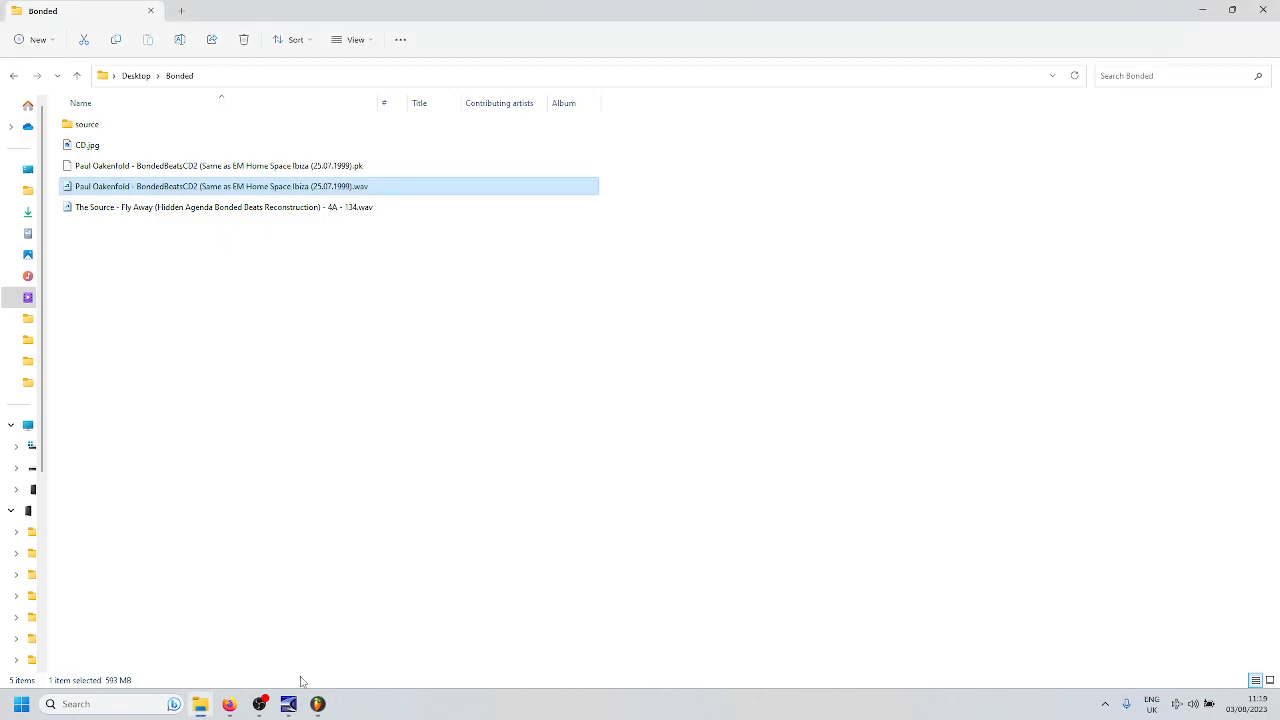
- Load the BondedBeatsCD2 WAV file from the Bonded folder into the Cool Edit Pro window holding sourceraw.wav
{"action": "mouse_move", "coordinate": [288, 705]}
{"action": "left_click", "coordinate": [261, 650]}
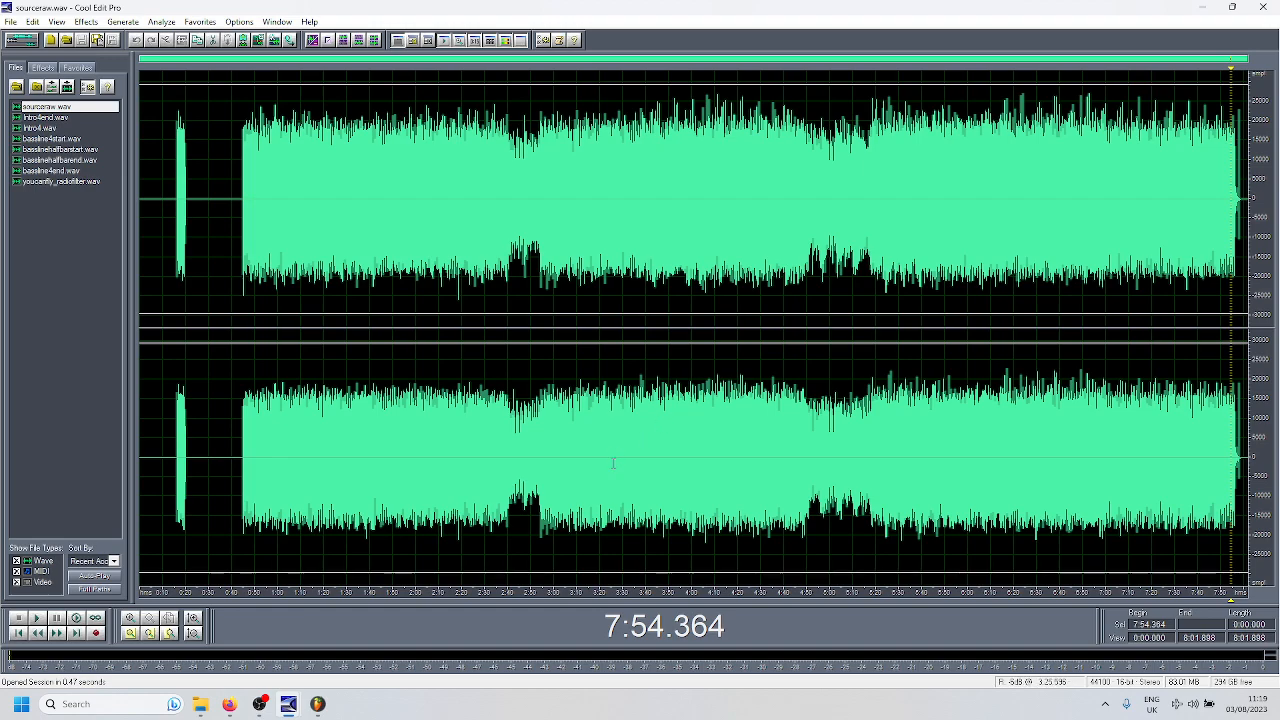
{"action": "left_click", "coordinate": [200, 704]}
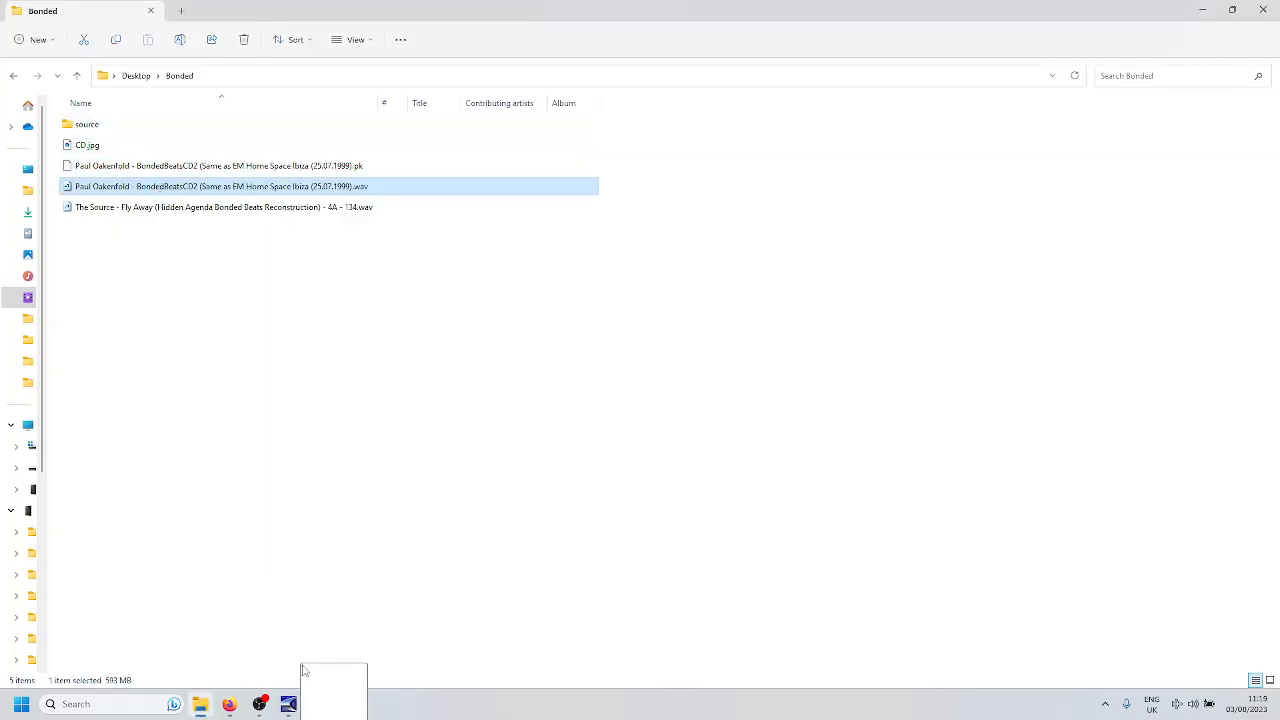
{"action": "mouse_move", "coordinate": [288, 704]}
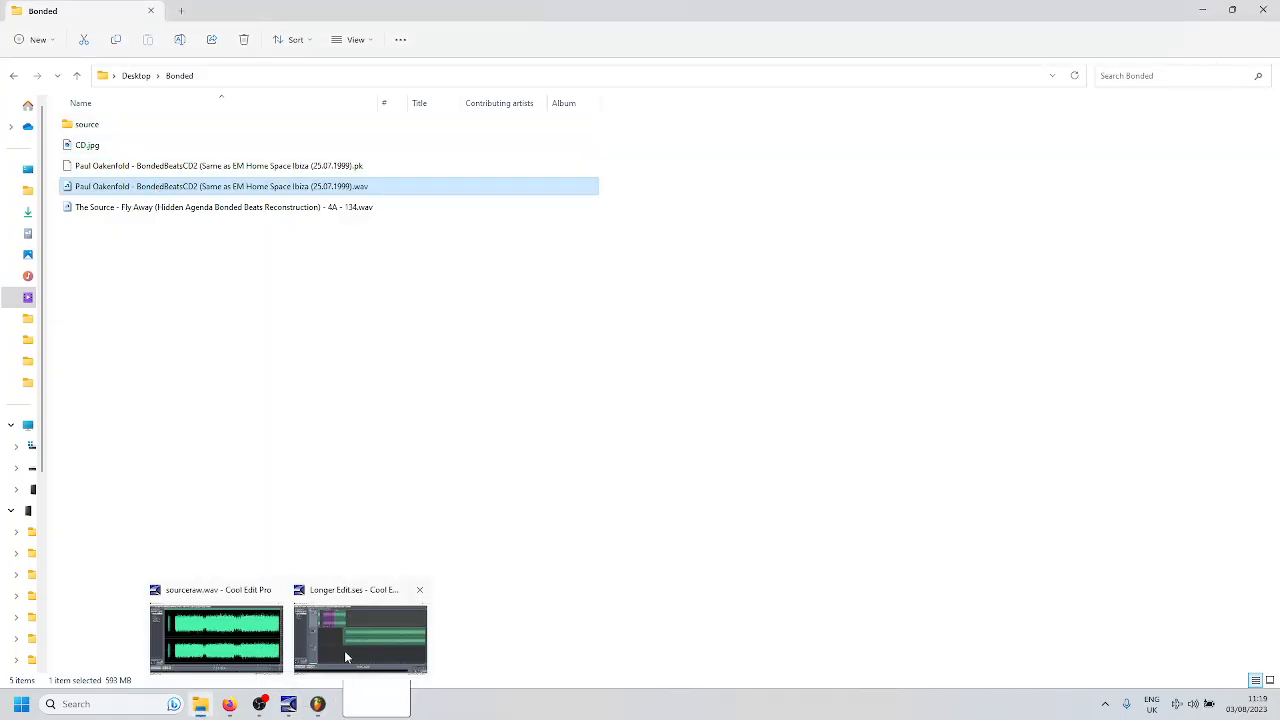
{"action": "left_click", "coordinate": [256, 642]}
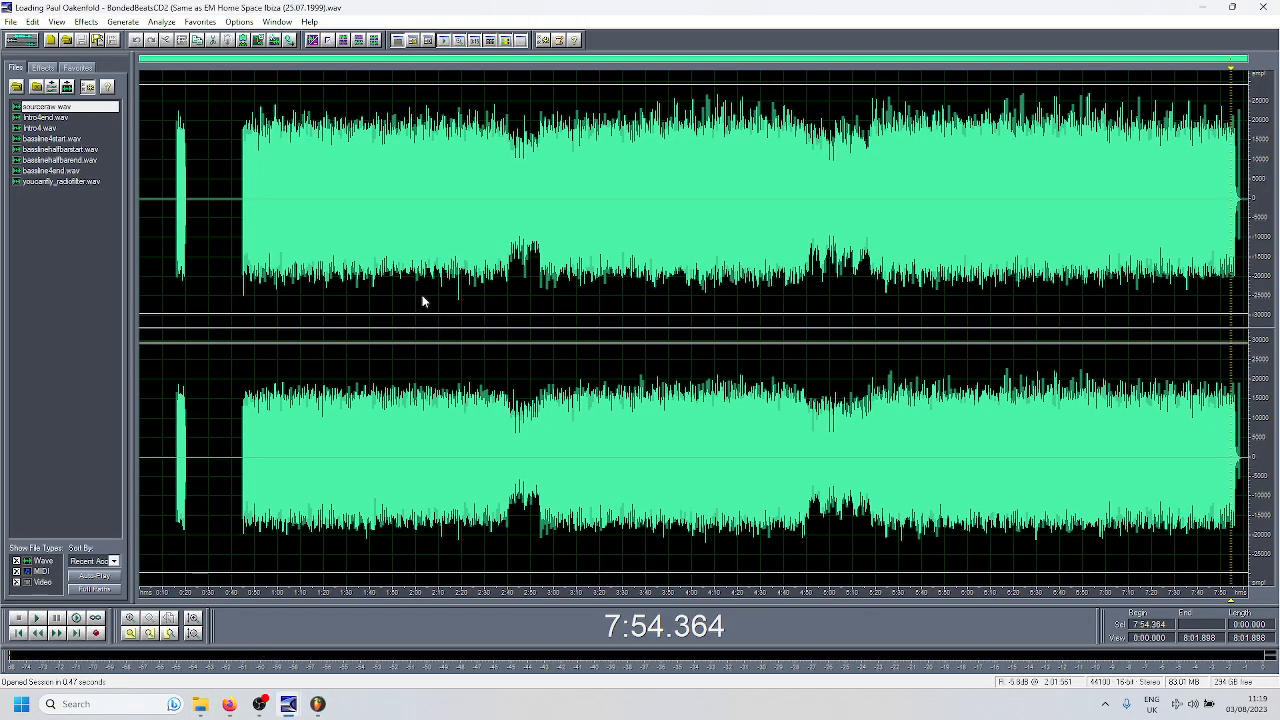
{"action": "key", "text": "space"}
{"action": "key", "text": "space"}
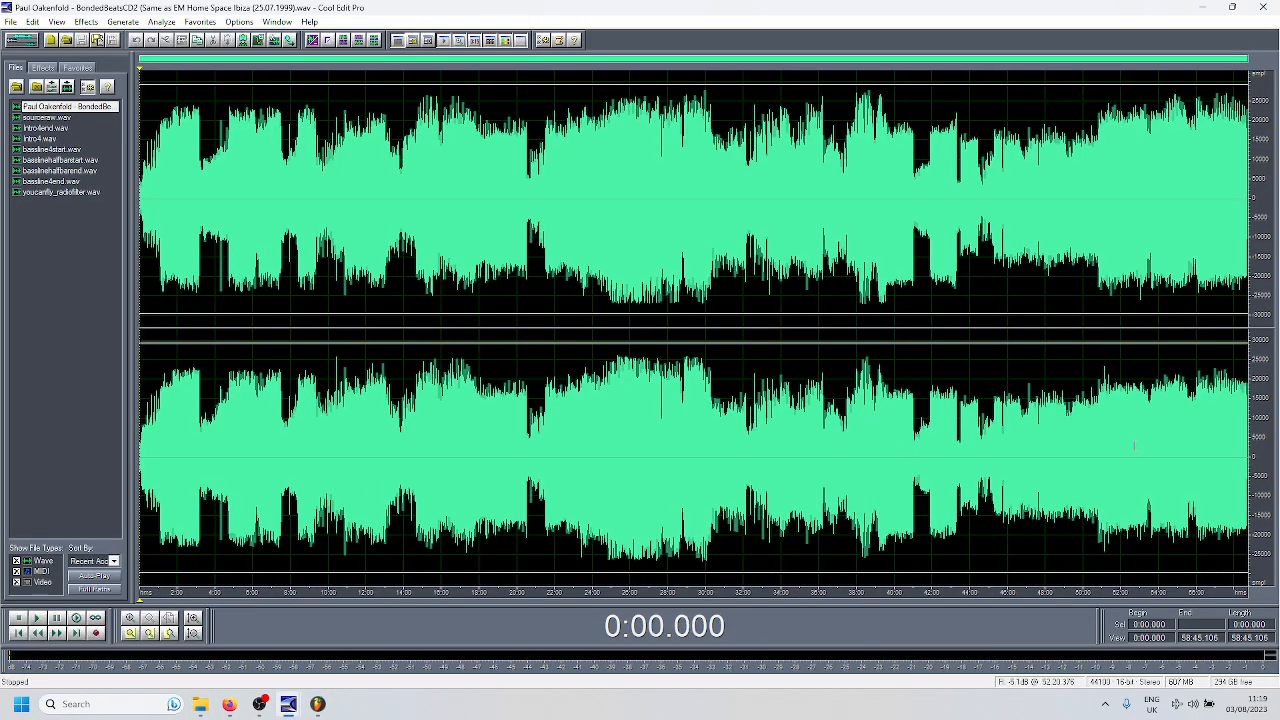
- Locate the start of the mix's last track at about 50:45.2 and audition the audio from there
{"action": "left_click", "coordinate": [1100, 421]}
{"action": "scroll", "coordinate": [899, 277], "scroll_direction": "up", "scroll_amount": 5}
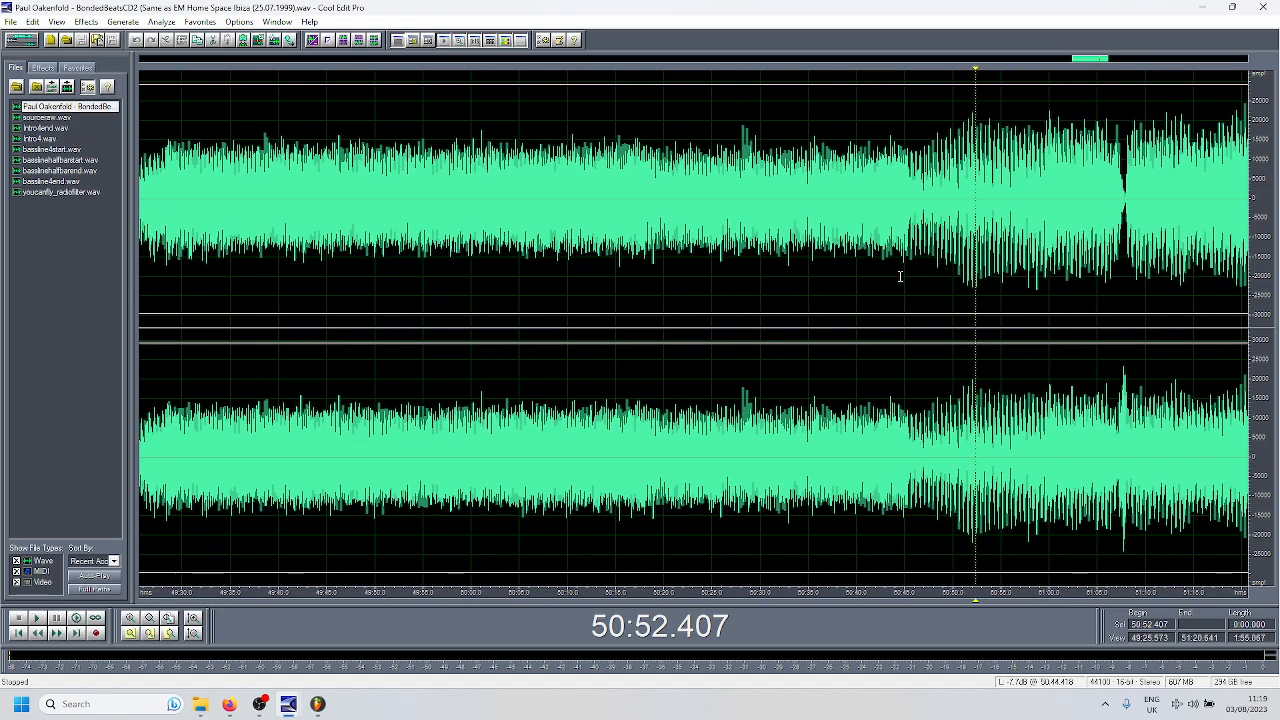
{"action": "left_click", "coordinate": [905, 262]}
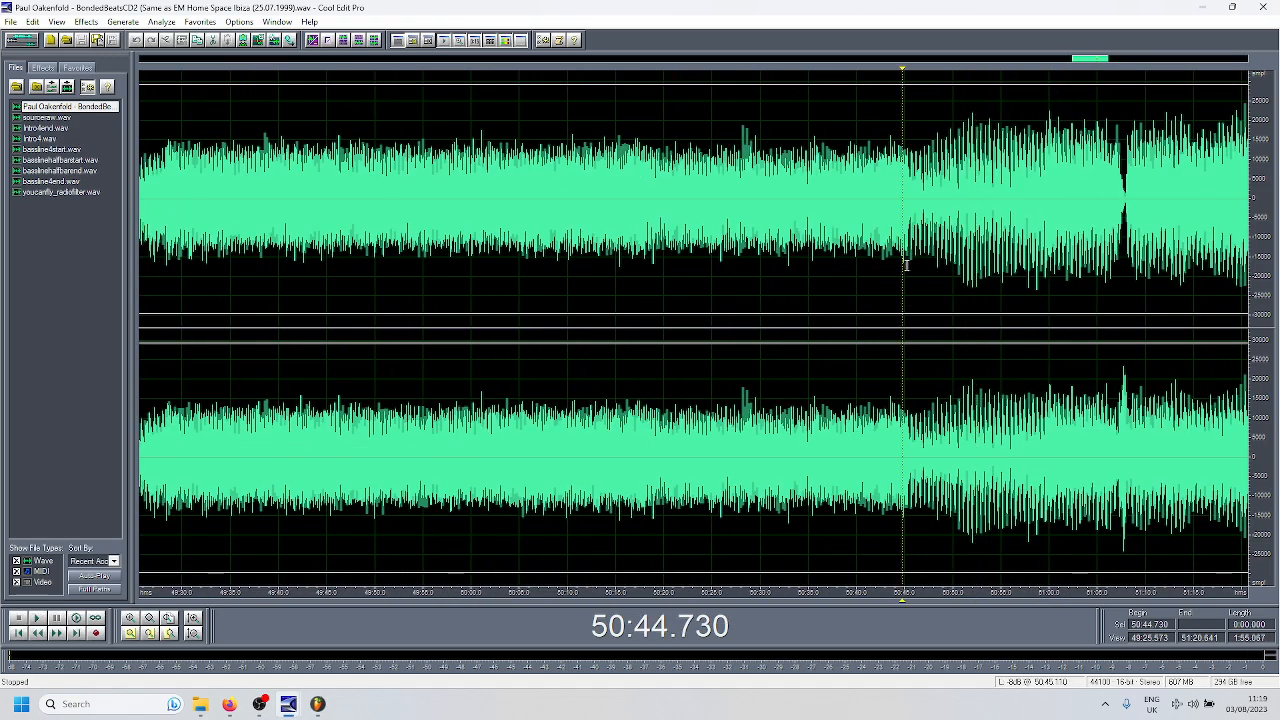
{"action": "scroll", "coordinate": [904, 250], "scroll_direction": "up", "scroll_amount": 5}
{"action": "scroll", "coordinate": [935, 240], "scroll_direction": "down", "scroll_amount": 1}
{"action": "left_click", "coordinate": [927, 222]}
{"action": "key", "text": "space"}
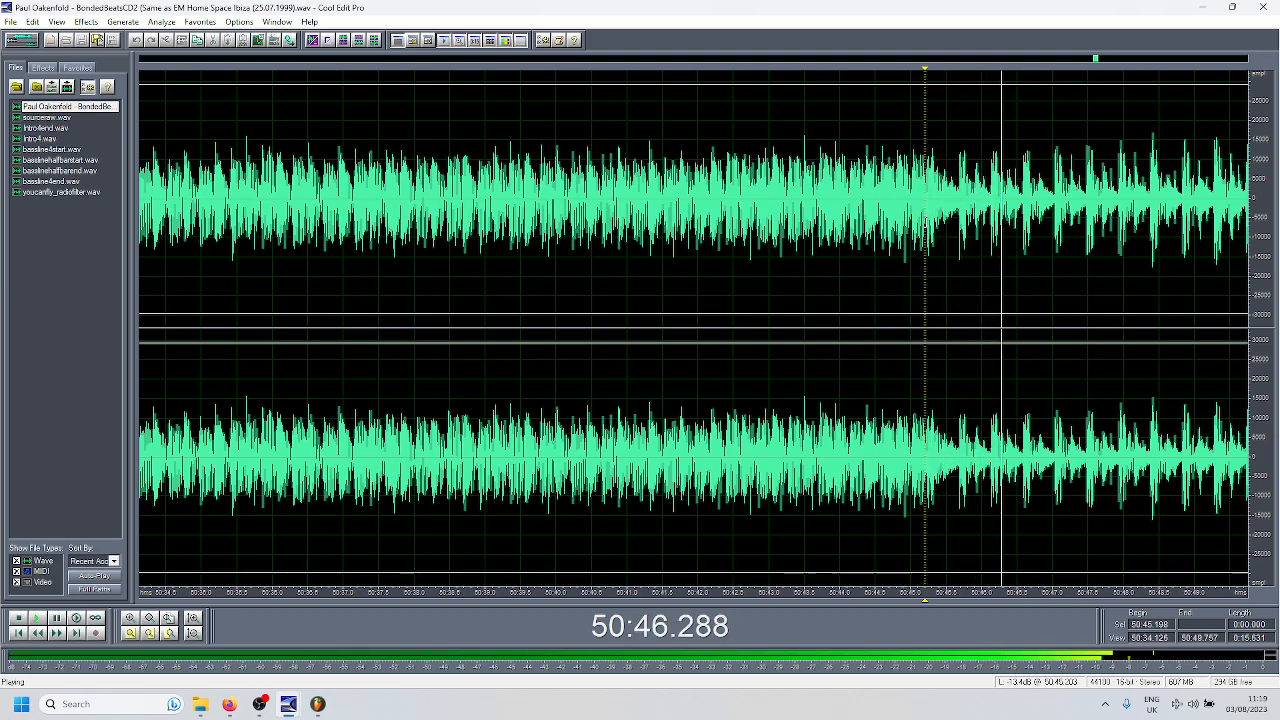
{"action": "key", "text": "space"}
- Refine the cursor to 50:45.233 at the last track's start and check it by ear
{"action": "scroll", "coordinate": [930, 220], "scroll_direction": "up", "scroll_amount": 3}
{"action": "left_click", "coordinate": [930, 222]}
{"action": "key", "text": "space"}
{"action": "scroll", "coordinate": [930, 230], "scroll_direction": "down", "scroll_amount": 4}
{"action": "scroll", "coordinate": [930, 240], "scroll_direction": "down", "scroll_amount": 10}
{"action": "key", "text": "space"}
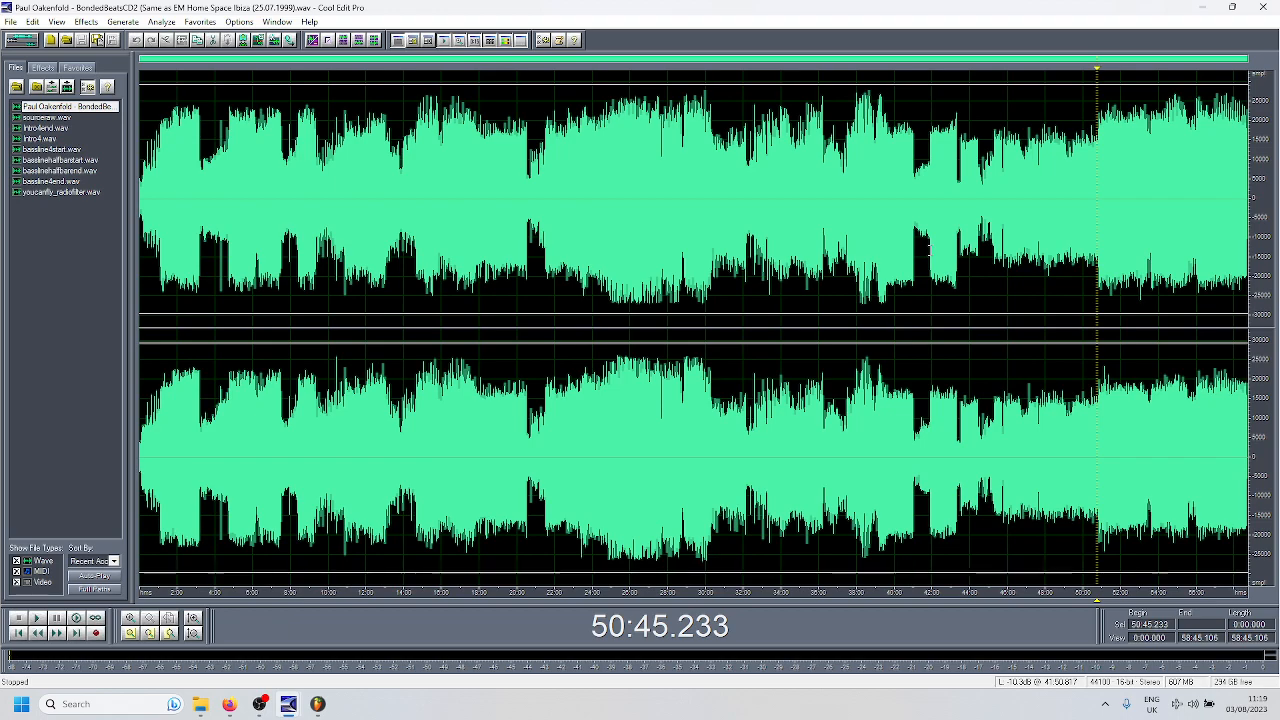
- Select the audio from 50:45.233 to the end of the mix and cut it out
{"action": "key", "text": "space"}
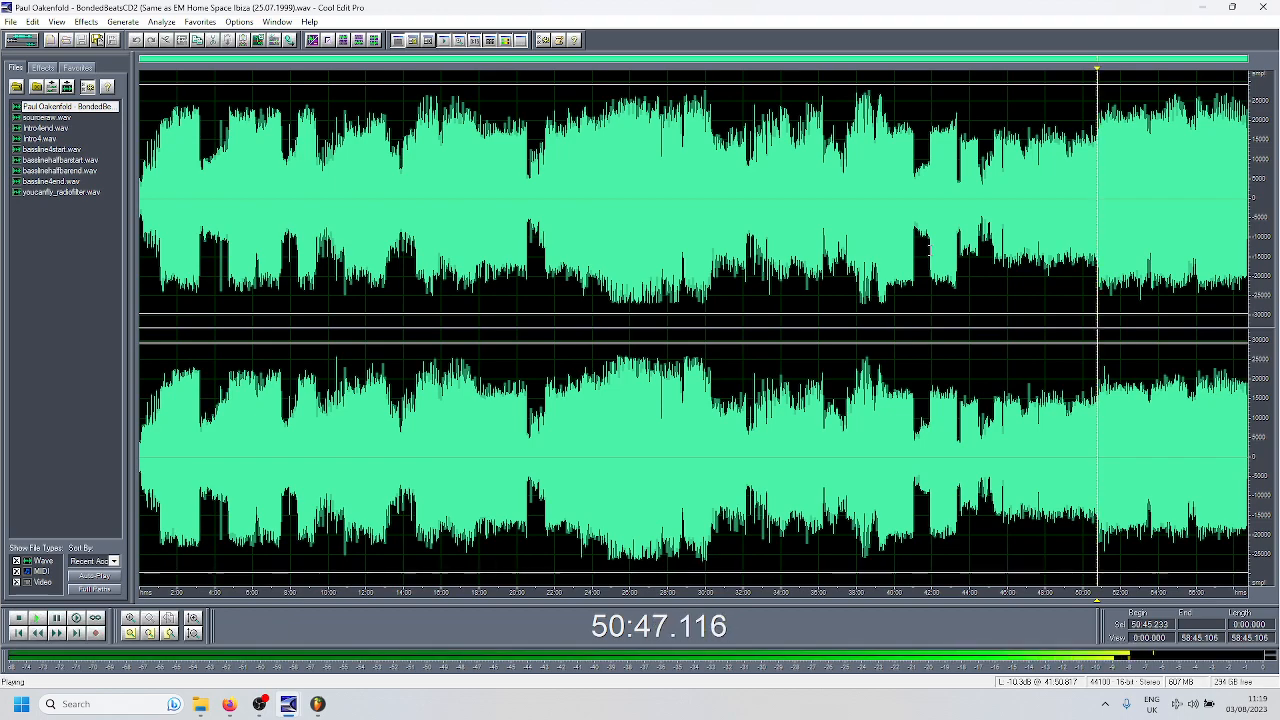
{"action": "key", "text": "shift+End"}
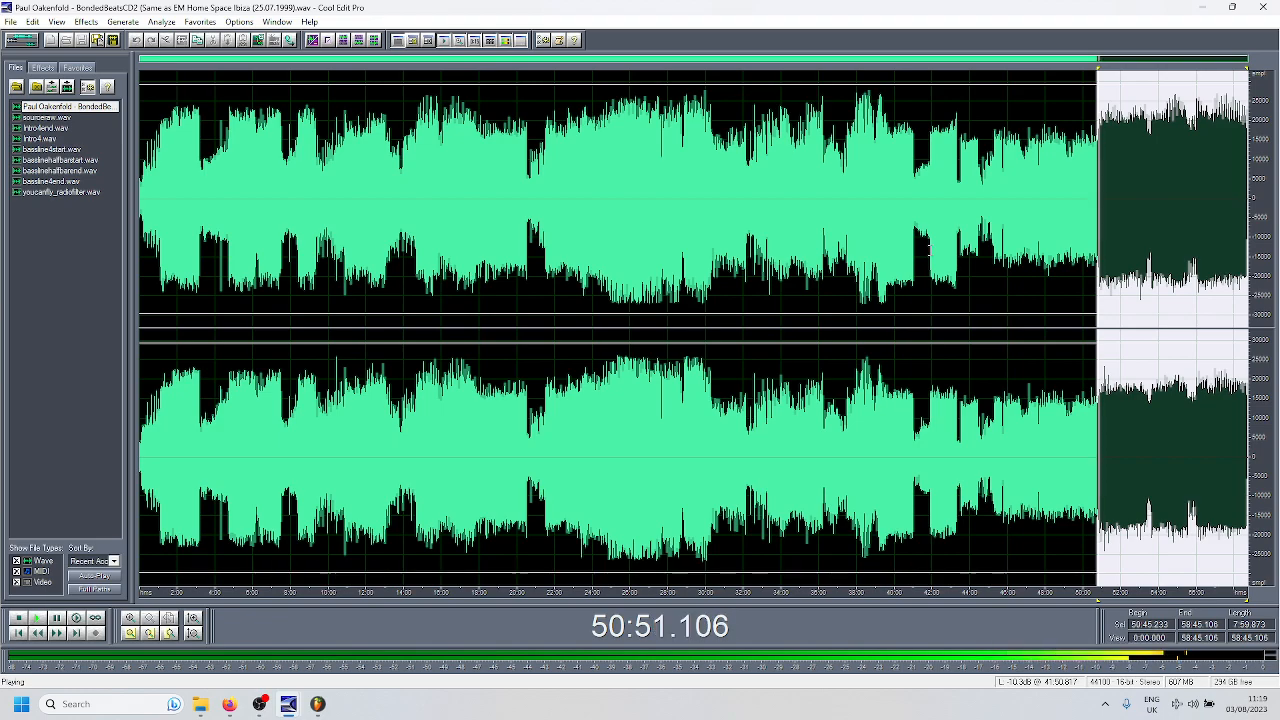
{"action": "key", "text": "space"}
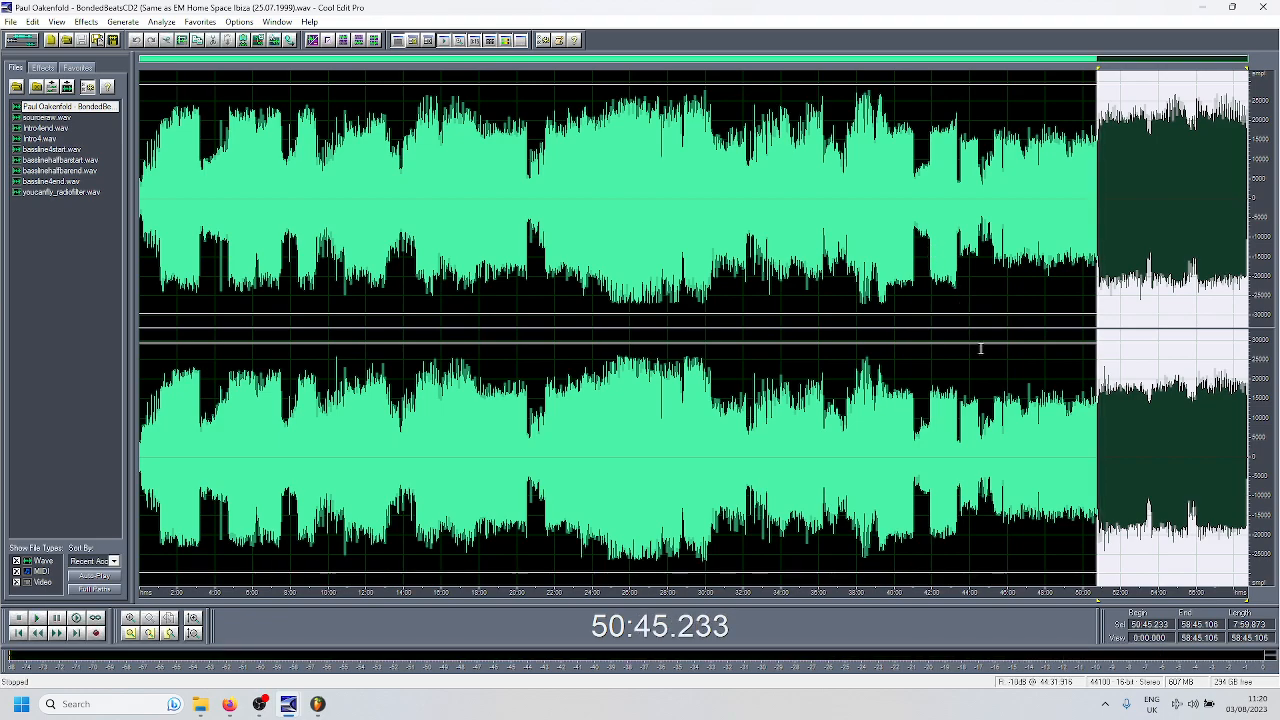
{"action": "key", "text": "Delete"}
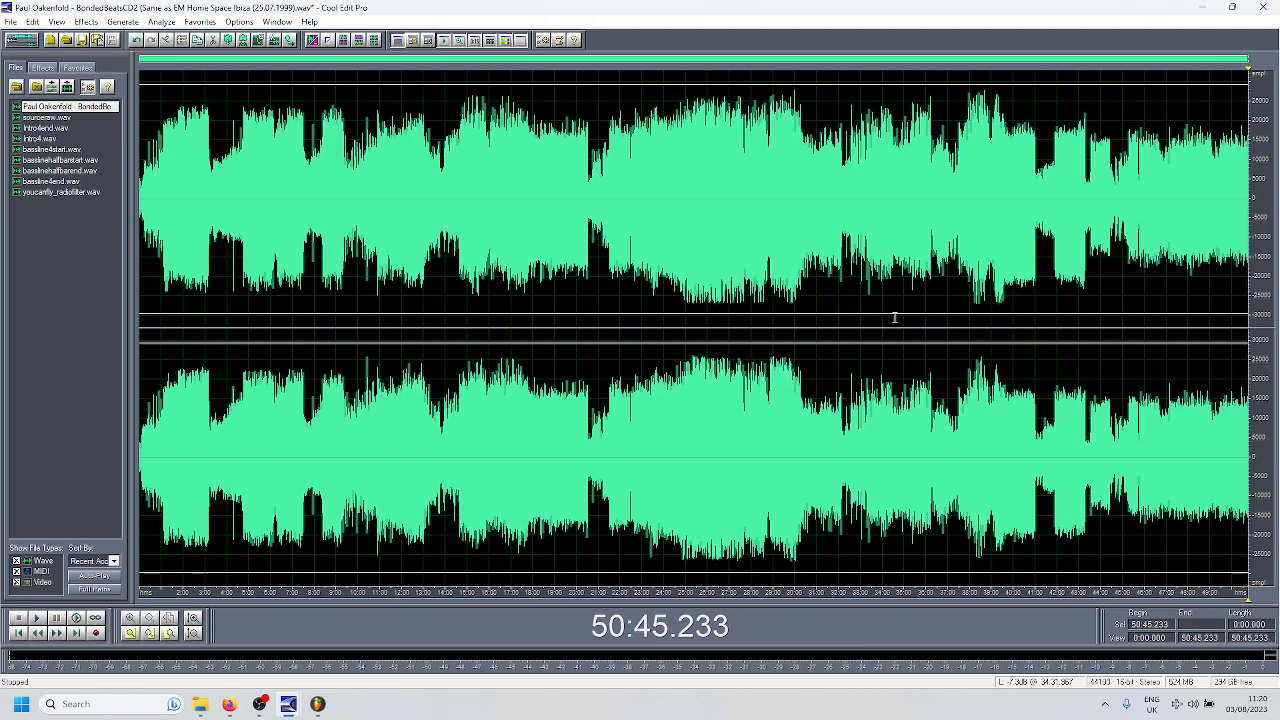
- Create a new waveform and paste the cut track into it
{"action": "left_click", "coordinate": [49, 39]}
{"action": "key", "text": "Return"}
{"action": "key", "text": "ctrl+v"}
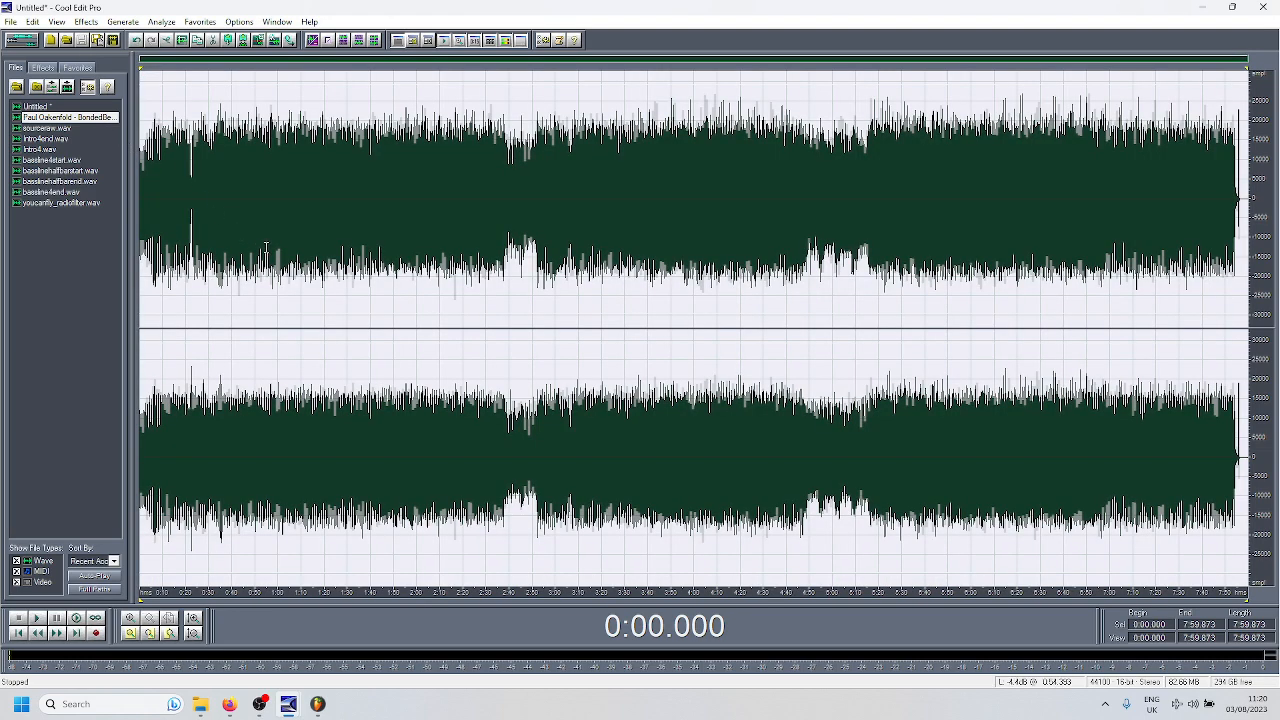
- Close the BondedBeatsCD2 recording, keeping the new untitled waveform open
{"action": "right_click", "coordinate": [80, 120]}
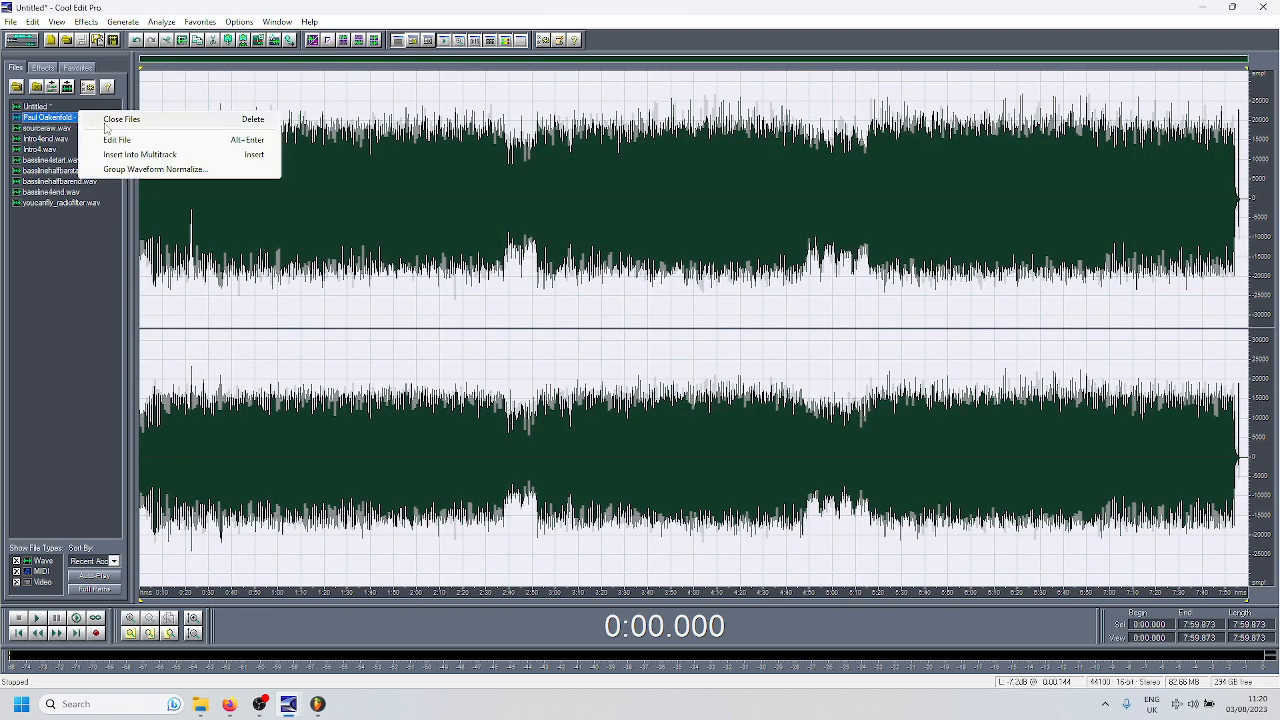
{"action": "left_click", "coordinate": [108, 124]}
{"action": "left_click", "coordinate": [646, 372]}
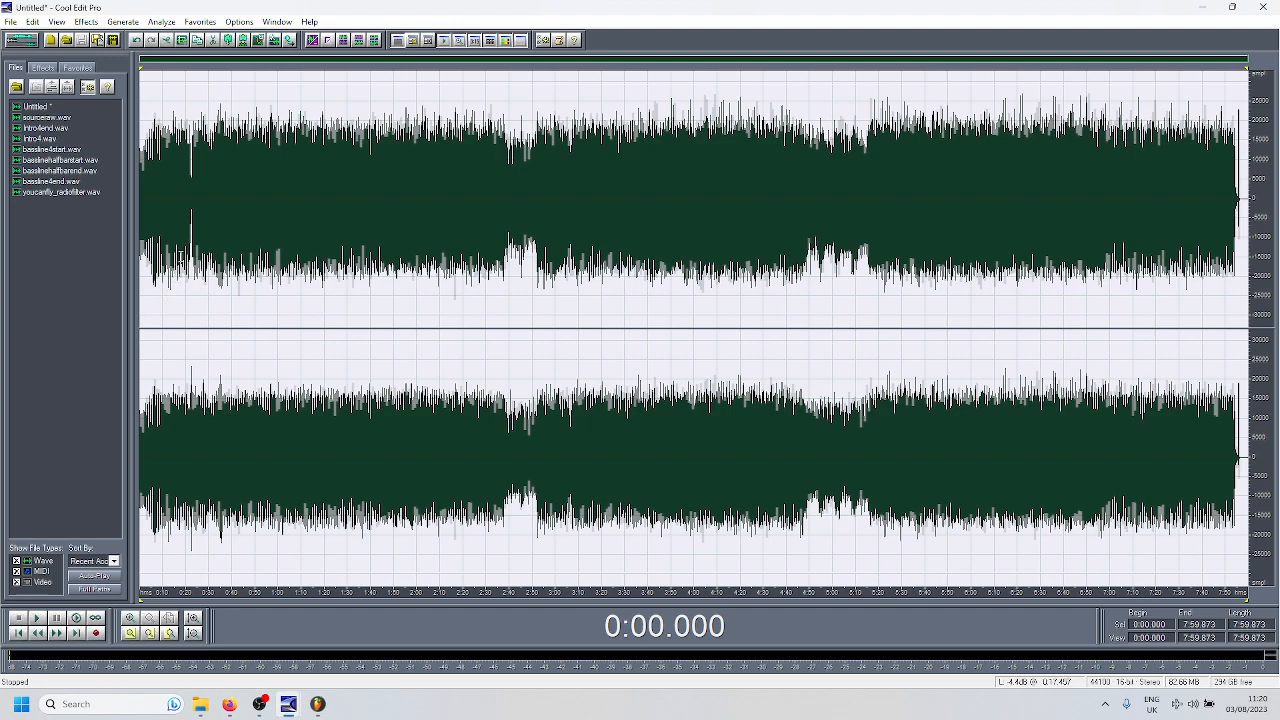
- Listen to the untitled track from 0:19.621 and again from 0:26.547 to check its opening section
{"action": "left_click", "coordinate": [183, 244]}
{"action": "left_click", "coordinate": [185, 244]}
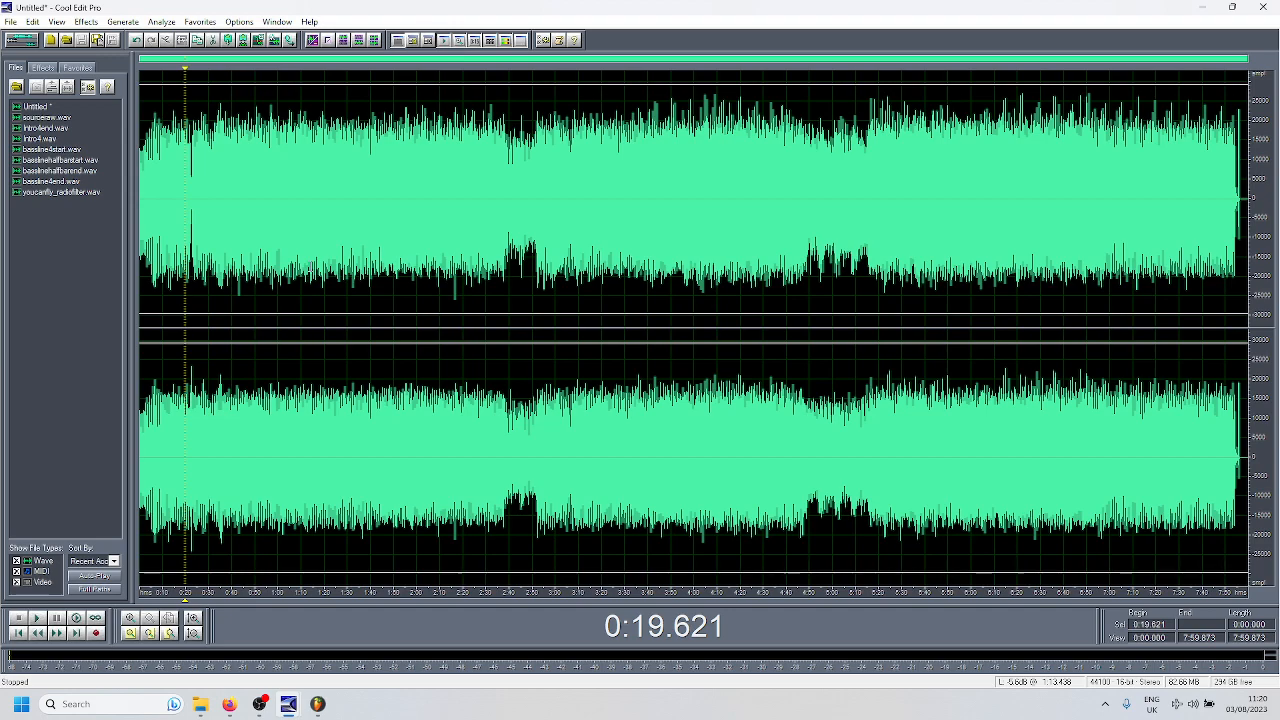
{"action": "key", "text": "space"}
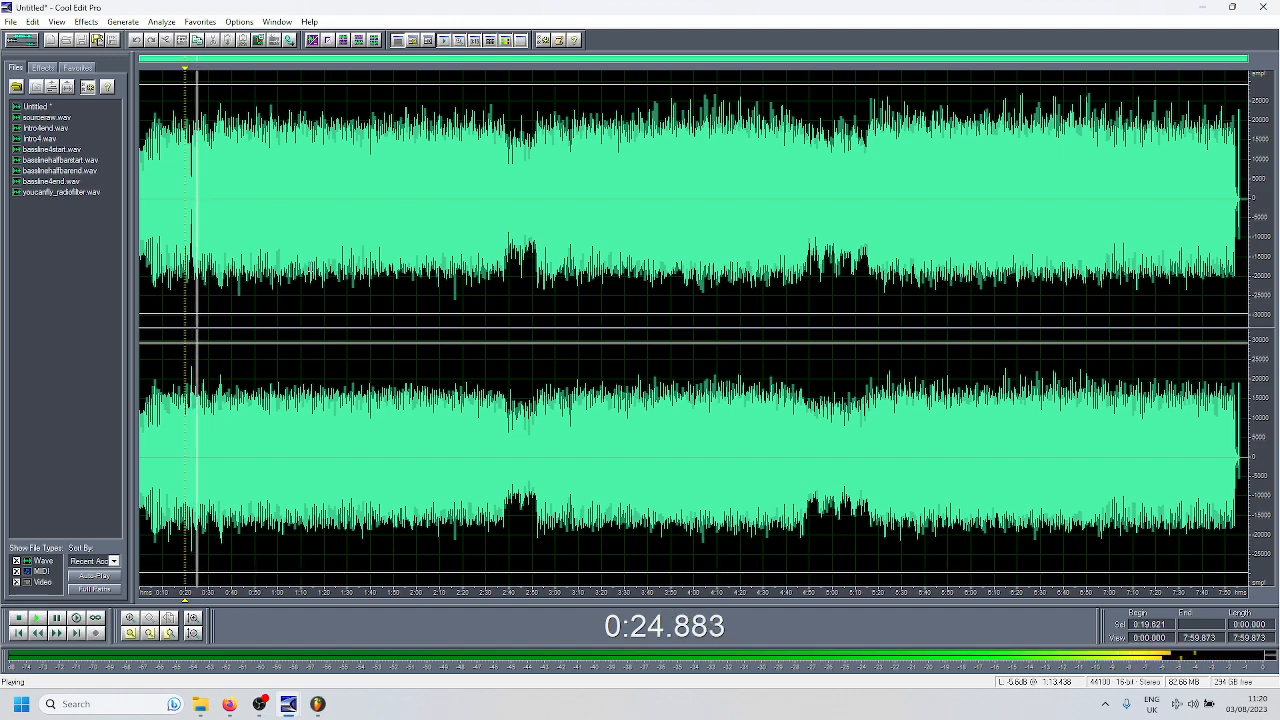
{"action": "key", "text": "space"}
{"action": "left_click", "coordinate": [201, 181]}
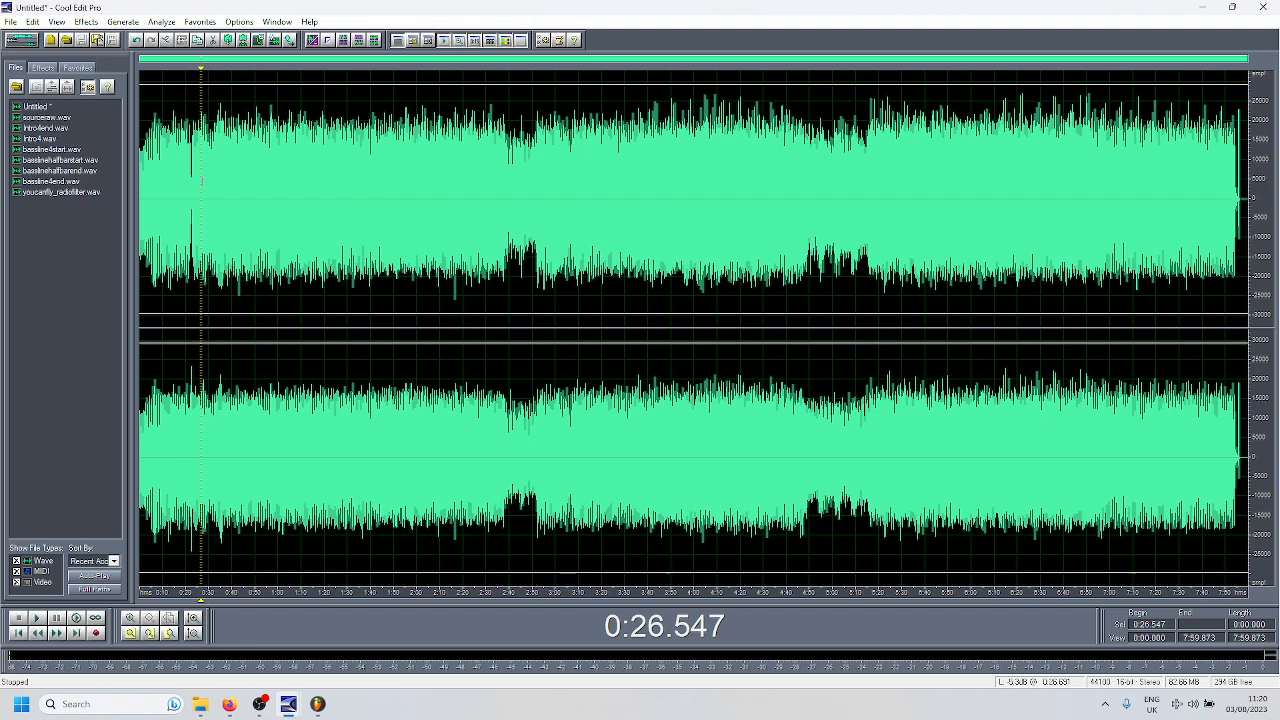
{"action": "key", "text": "space"}
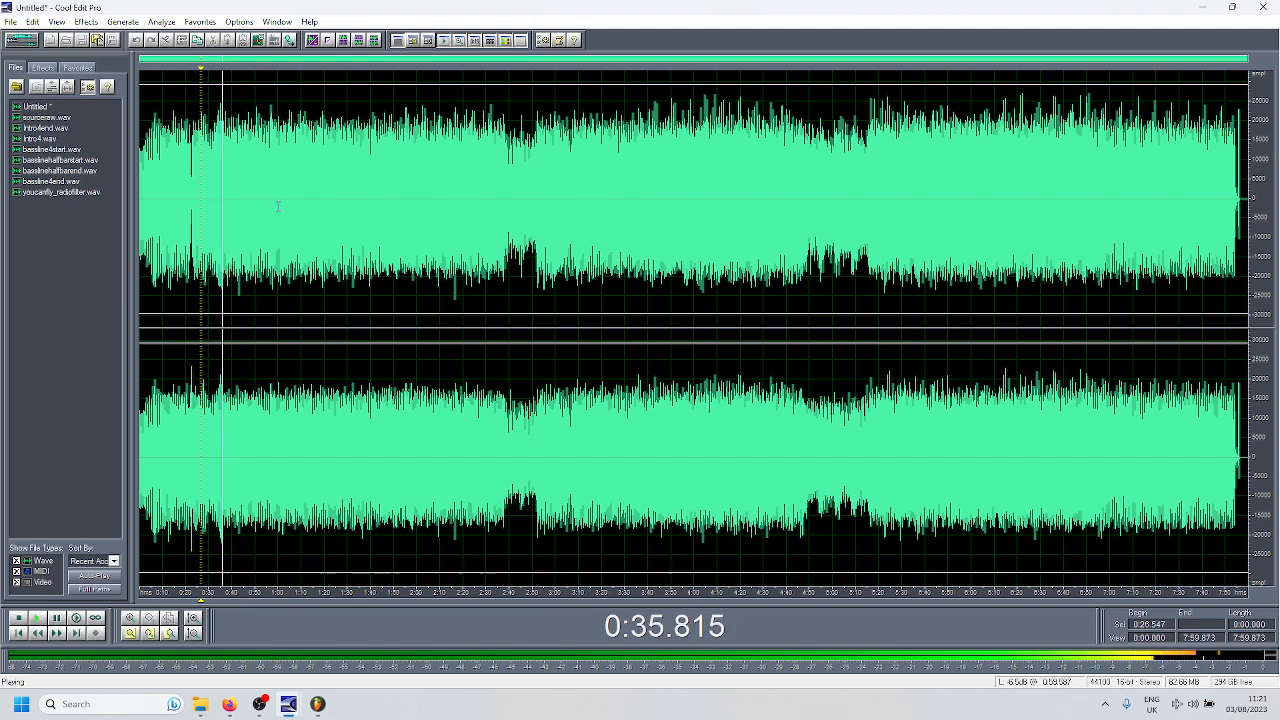
{"action": "key", "text": "space"}
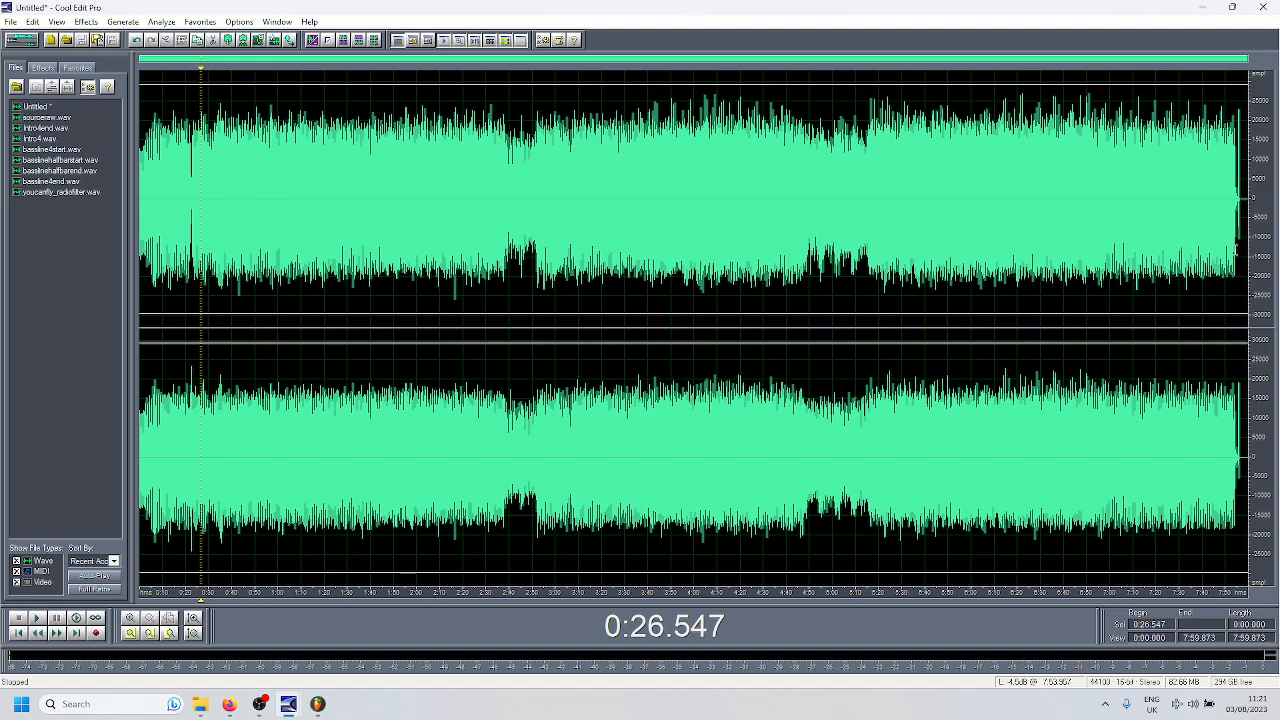
- Examine the end of the untitled track, marking the stray spike near 7:55.752 and playing the tail from 7:54.293
{"action": "left_click", "coordinate": [1231, 243]}
{"action": "scroll", "coordinate": [1243, 243], "scroll_direction": "up", "scroll_amount": 13}
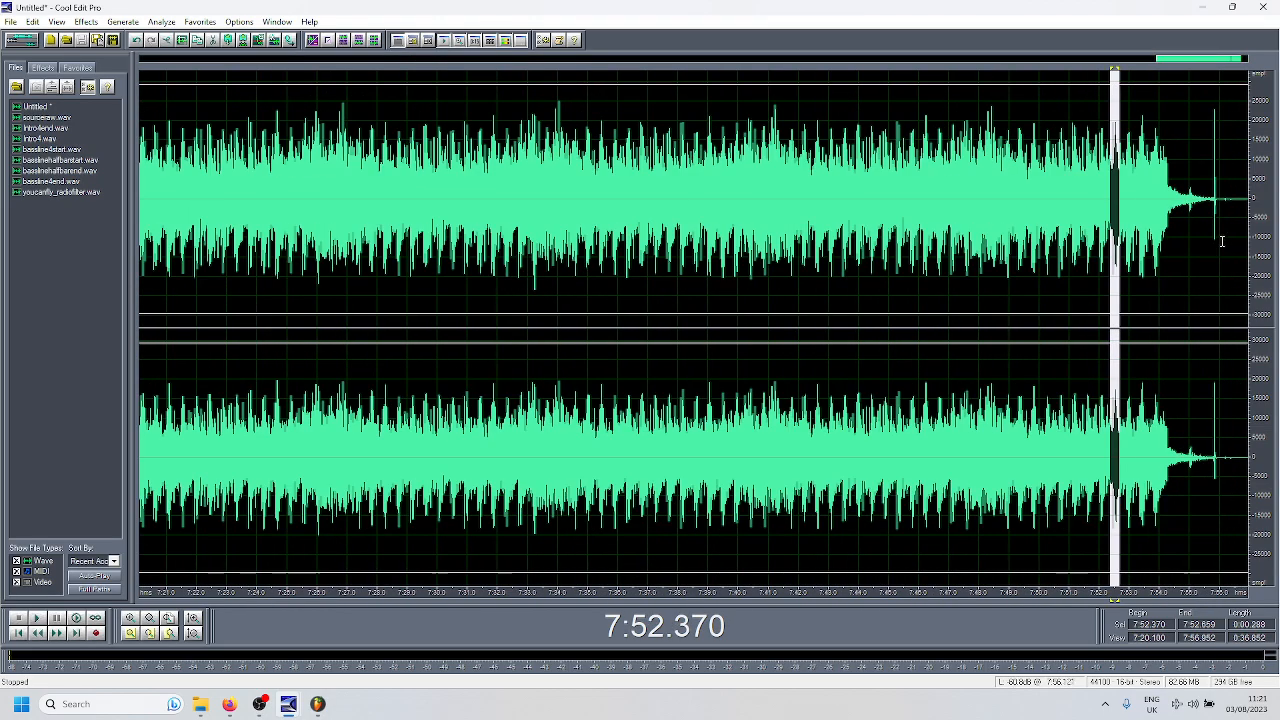
{"action": "left_click_drag", "start_coordinate": [1128, 205], "coordinate": [1225, 206]}
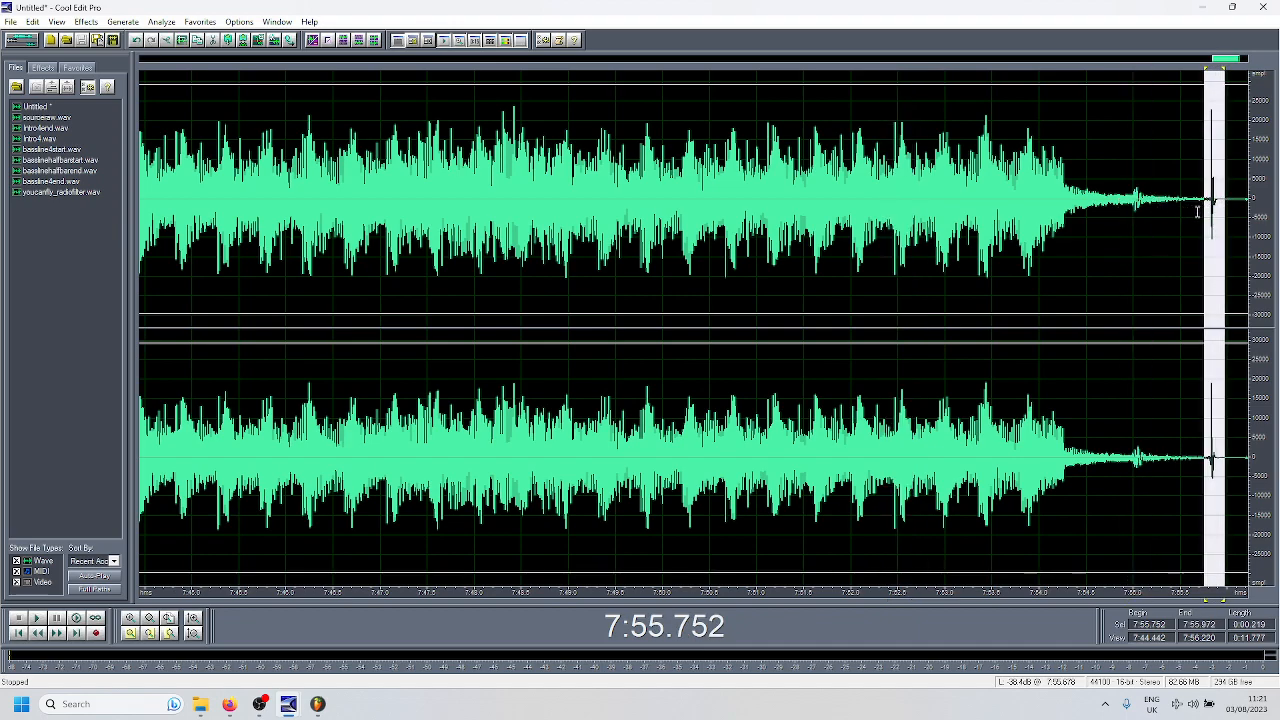
{"action": "left_click", "coordinate": [1067, 205]}
{"action": "key", "text": "space"}
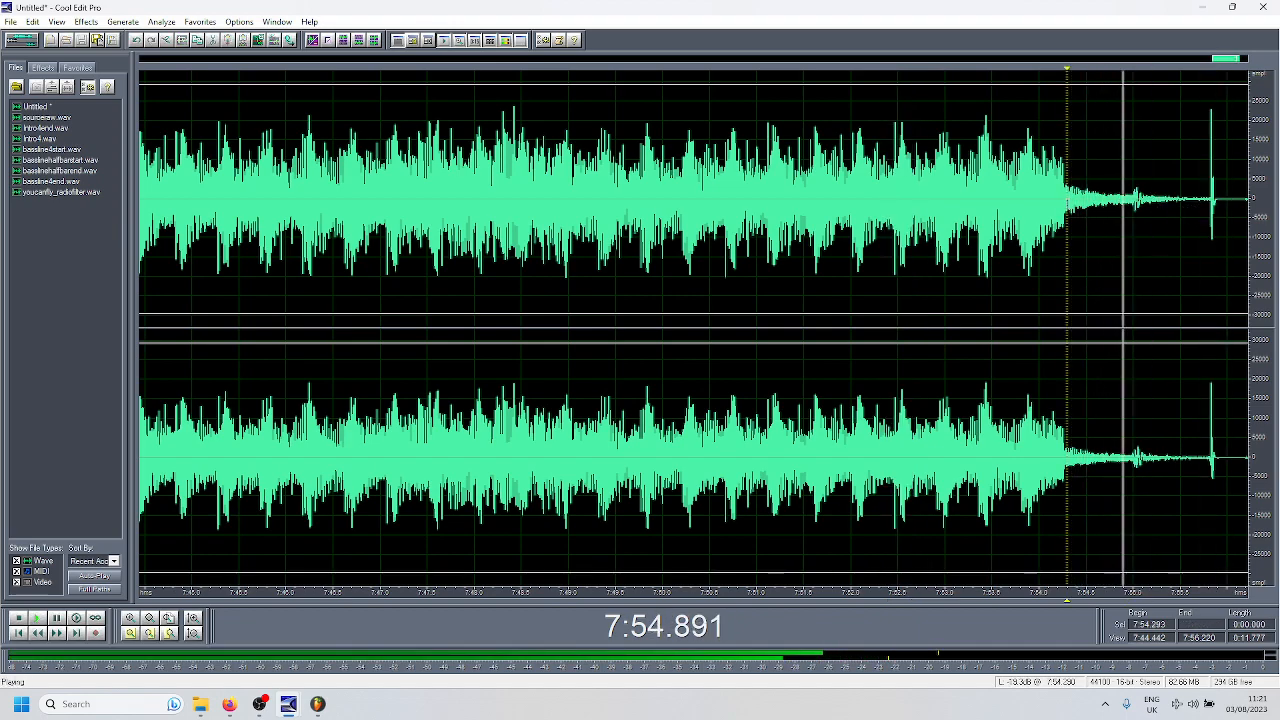
{"action": "scroll", "coordinate": [1067, 245], "scroll_direction": "down", "scroll_amount": 8}
{"action": "key", "text": "space"}
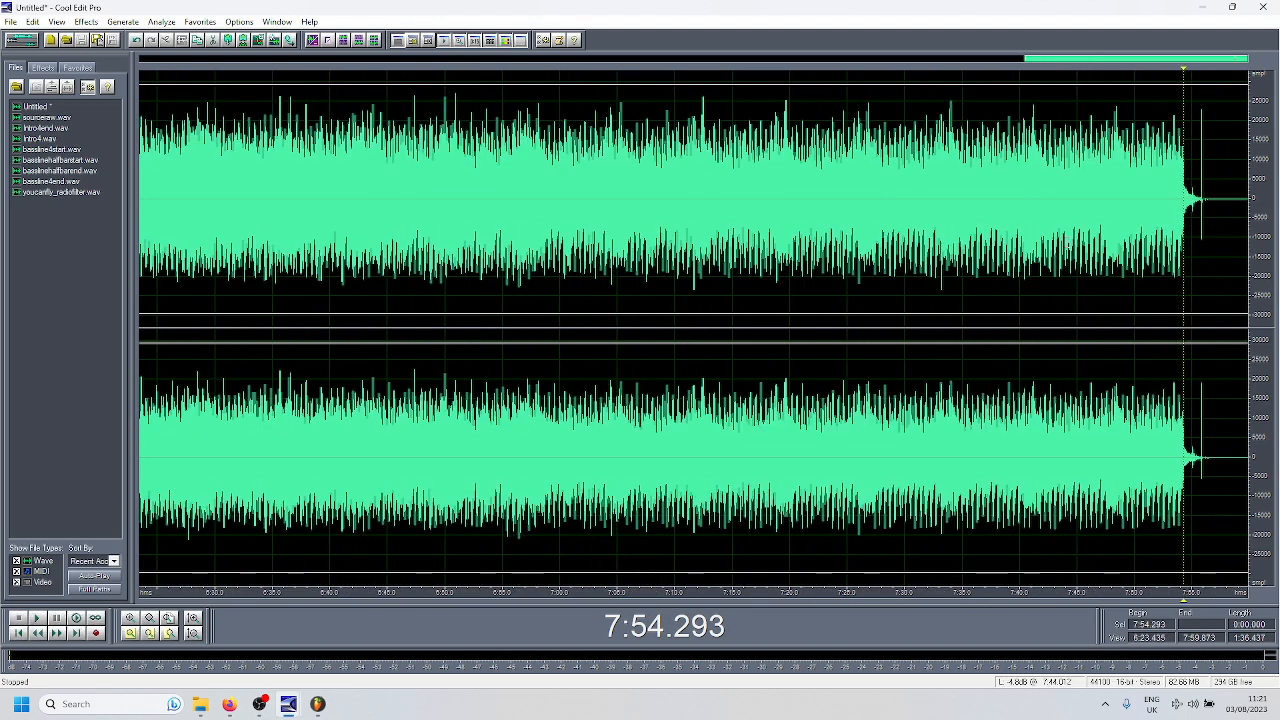
{"action": "key", "text": "space"}
{"action": "scroll", "coordinate": [812, 313], "scroll_direction": "down", "scroll_amount": 5}
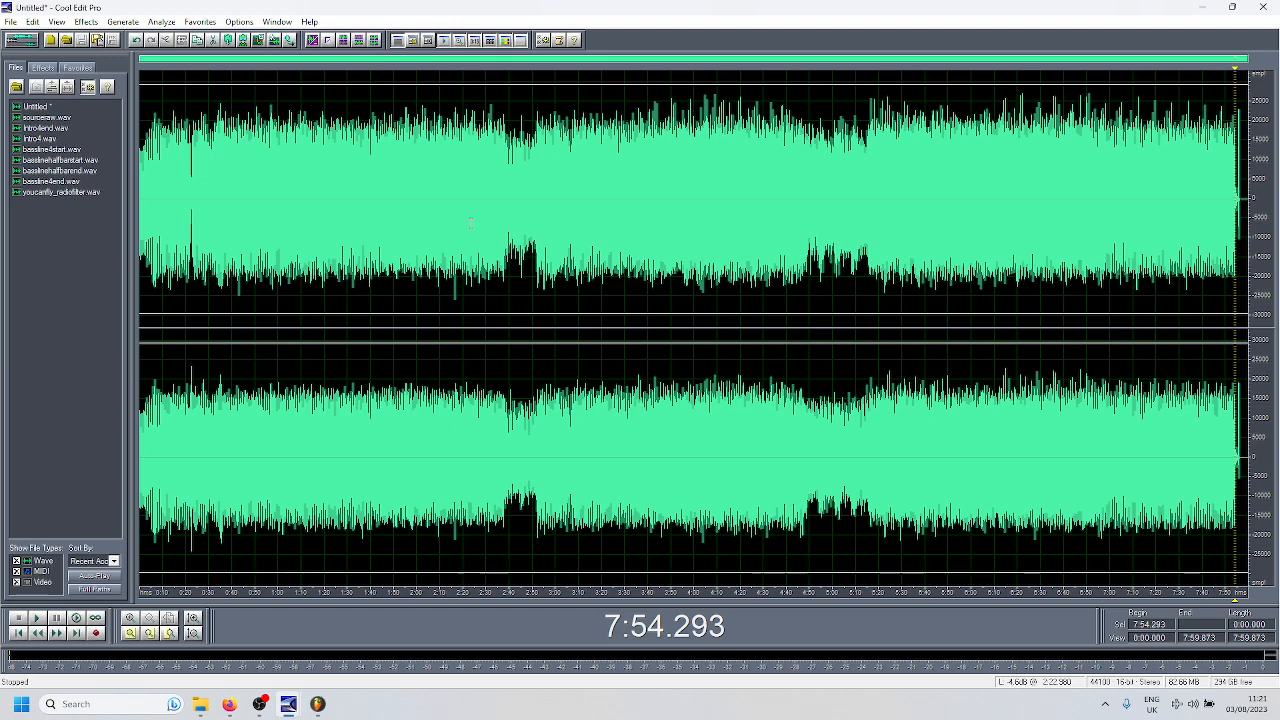
- Select the opening of the untitled waveform from 0:00.000 to 0:08.368
{"action": "left_click", "coordinate": [306, 222]}
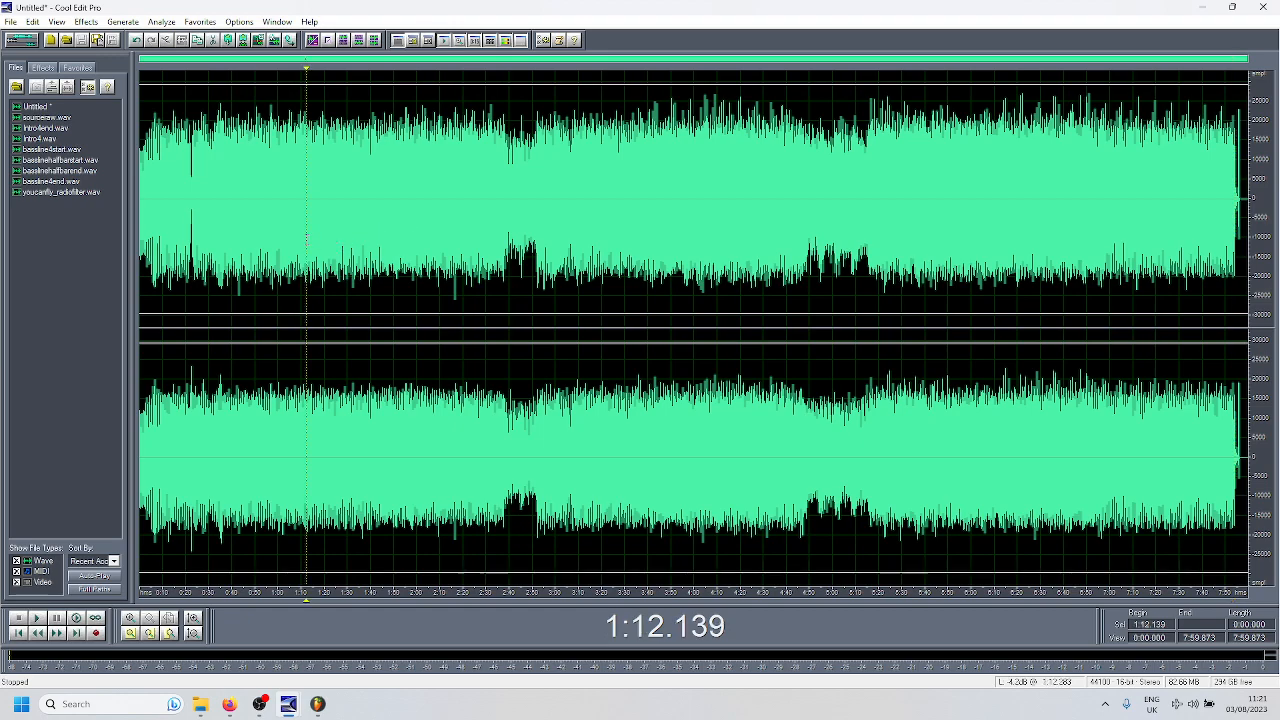
{"action": "left_click_drag", "start_coordinate": [158, 227], "coordinate": [132, 227]}
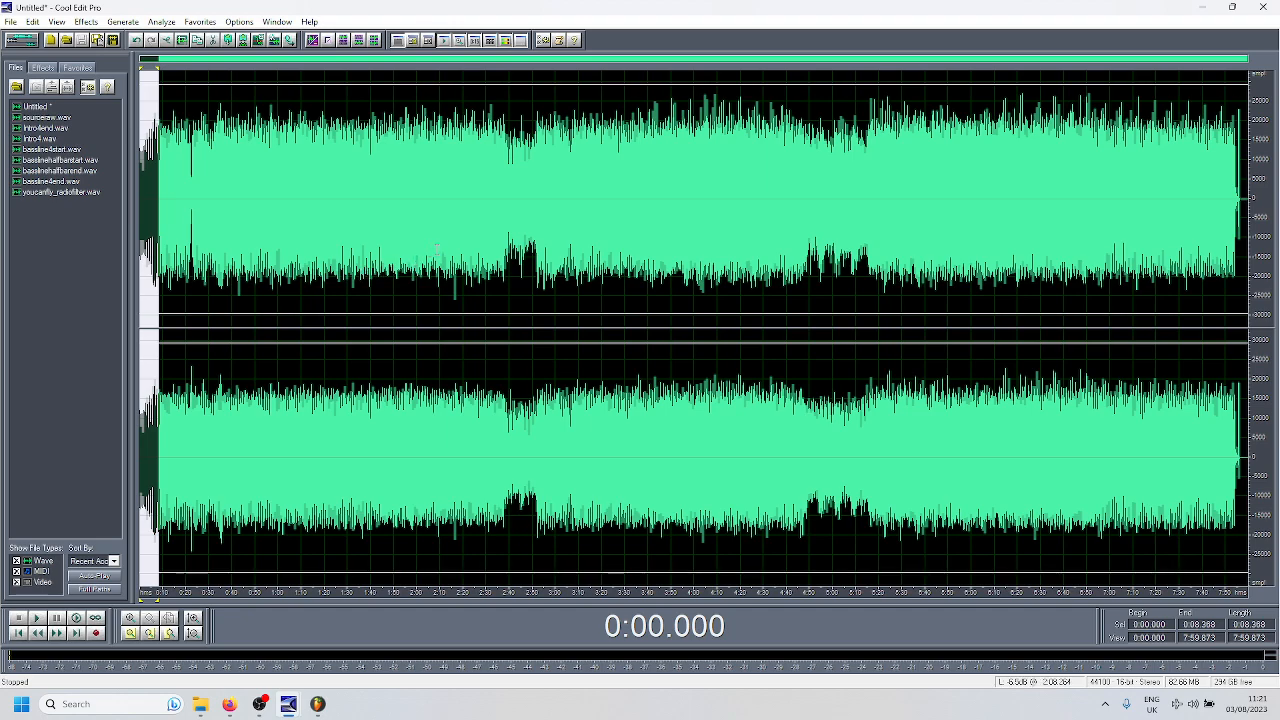
{"action": "left_click", "coordinate": [64, 172]}
{"action": "left_click", "coordinate": [61, 160]}
- Open the Intro4, bassline4start, basslinehalfbarstart, basslinehalfbarend, bassline4end and youcanfly_radiofilter clips in turn to view their waveforms
{"action": "double_click", "coordinate": [47, 138]}
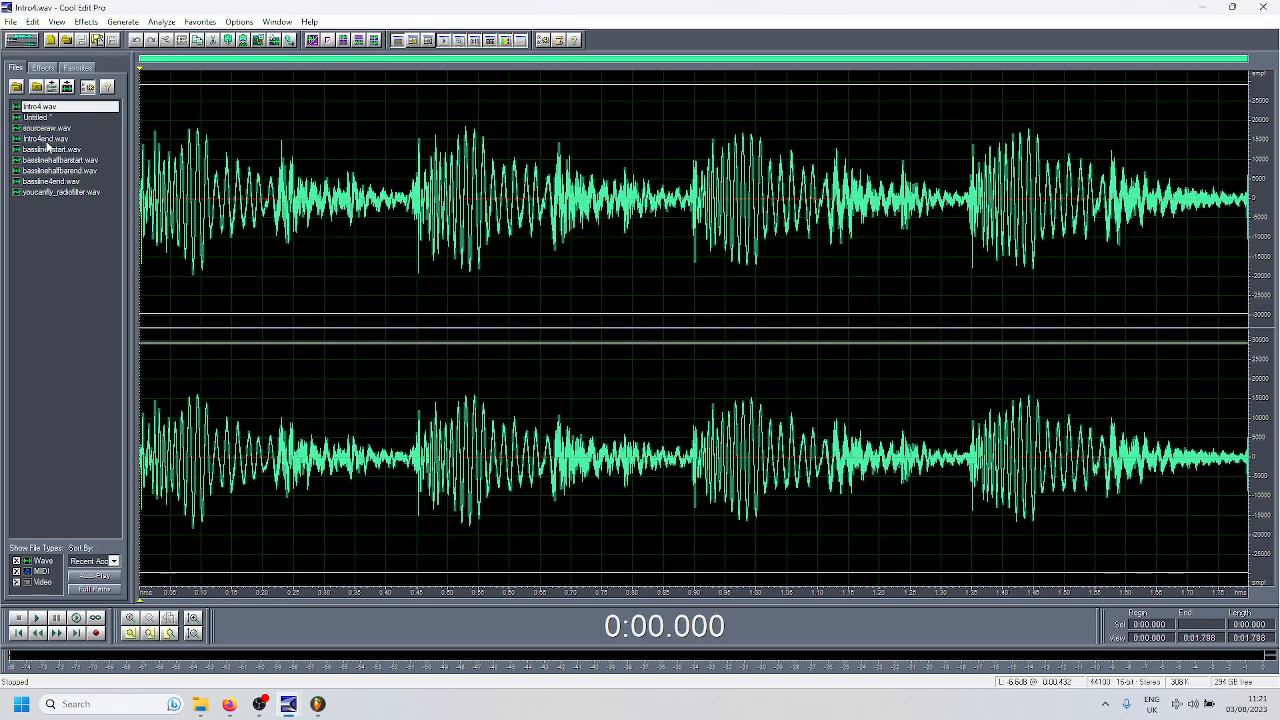
{"action": "double_click", "coordinate": [48, 150]}
{"action": "double_click", "coordinate": [50, 161]}
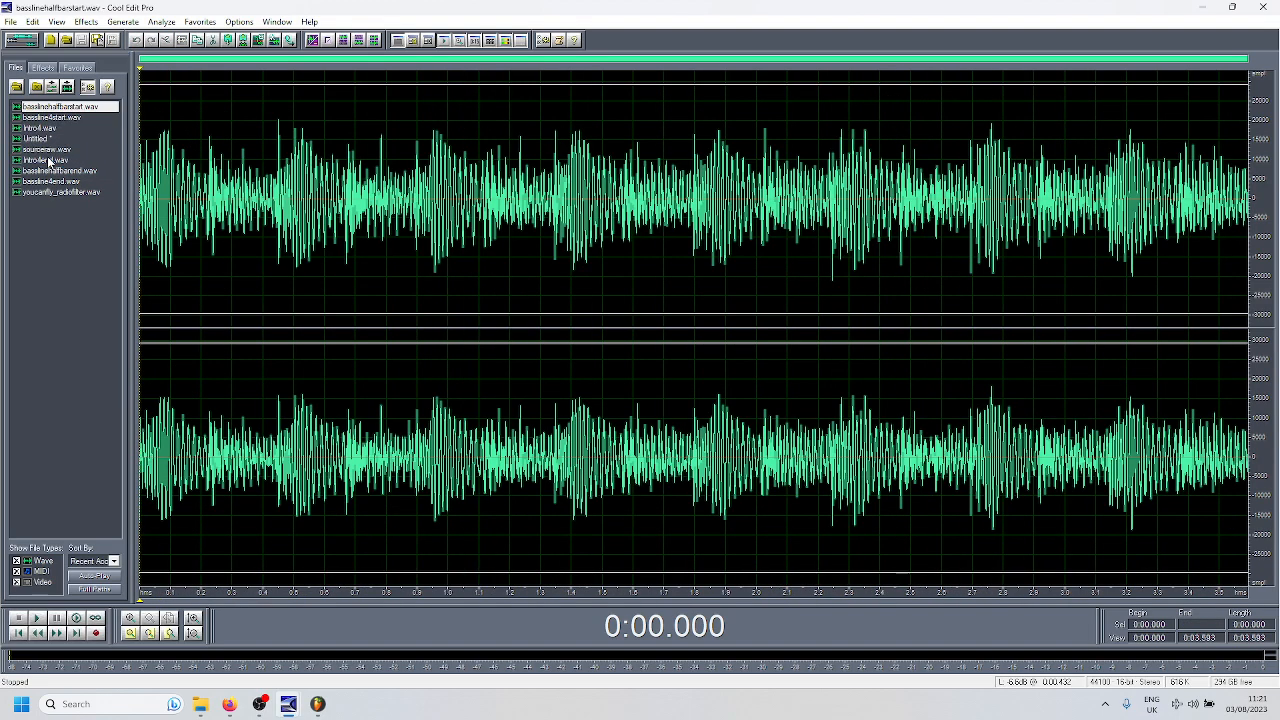
{"action": "double_click", "coordinate": [47, 172]}
{"action": "double_click", "coordinate": [45, 182]}
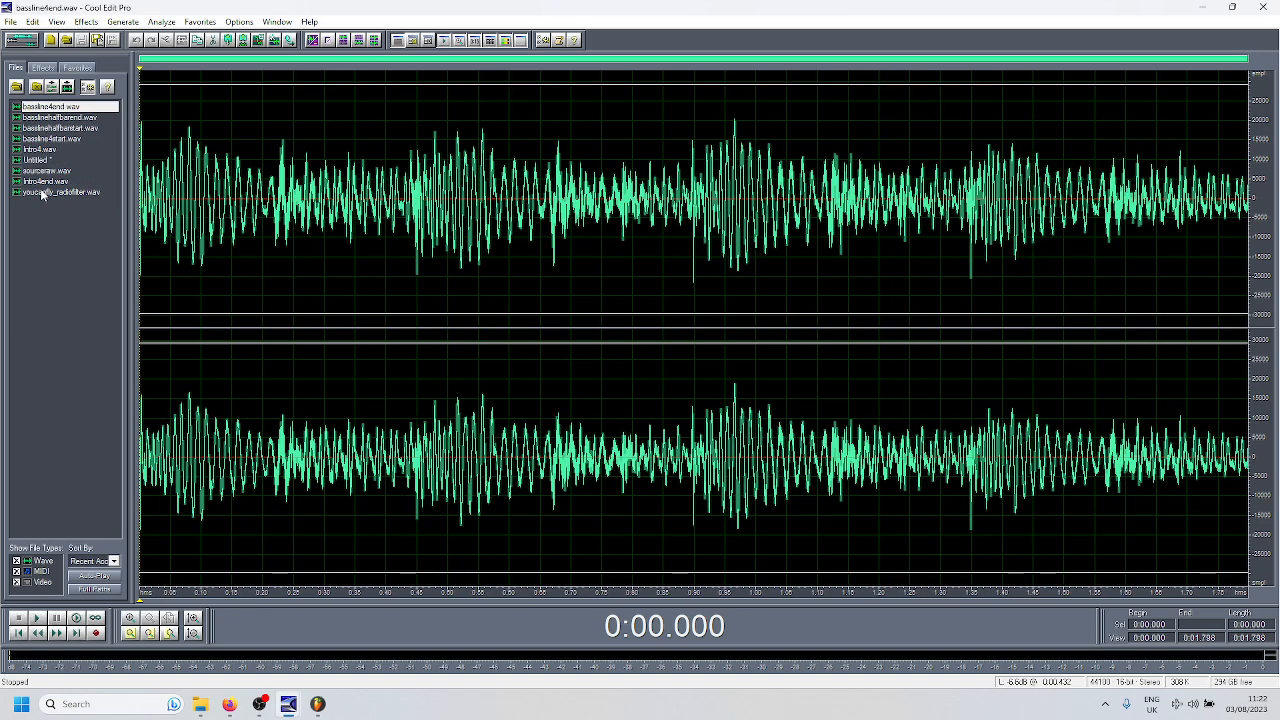
{"action": "double_click", "coordinate": [42, 193]}
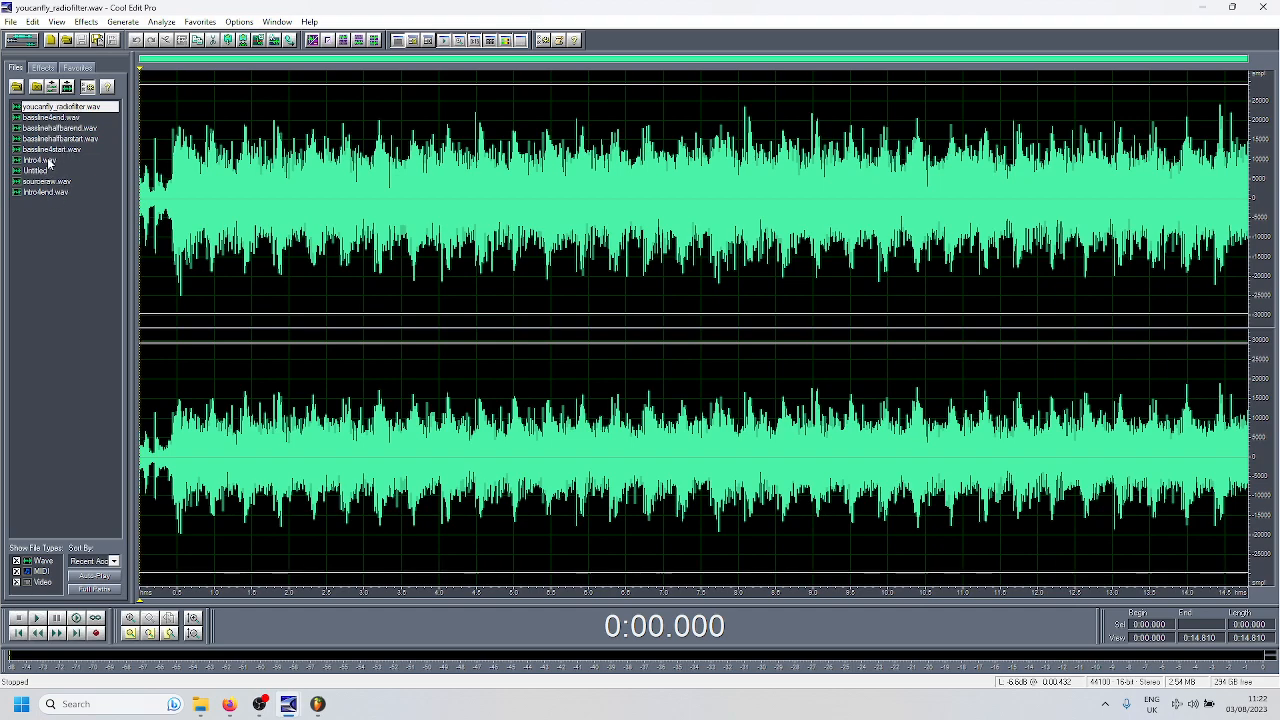
- Play Intro4.wav and bassline4end.wav as loops to audition each clip
{"action": "double_click", "coordinate": [48, 162]}
{"action": "left_click", "coordinate": [96, 619]}
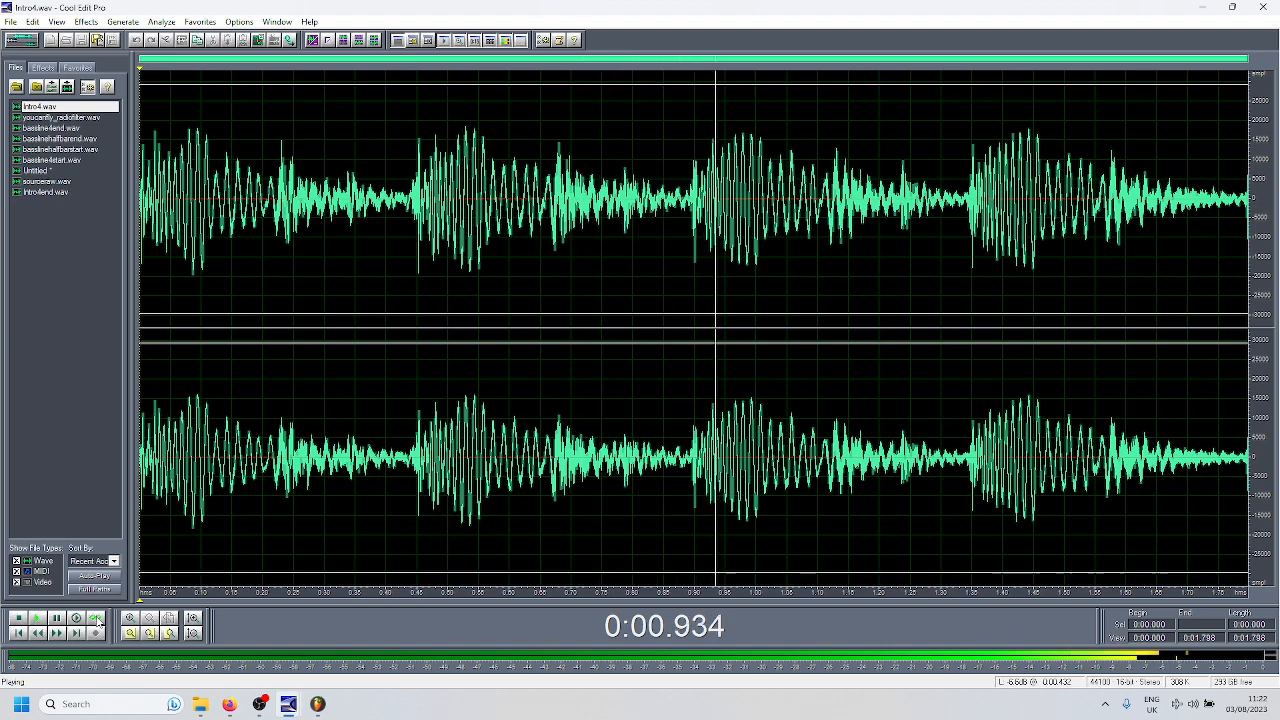
{"action": "left_click", "coordinate": [18, 618]}
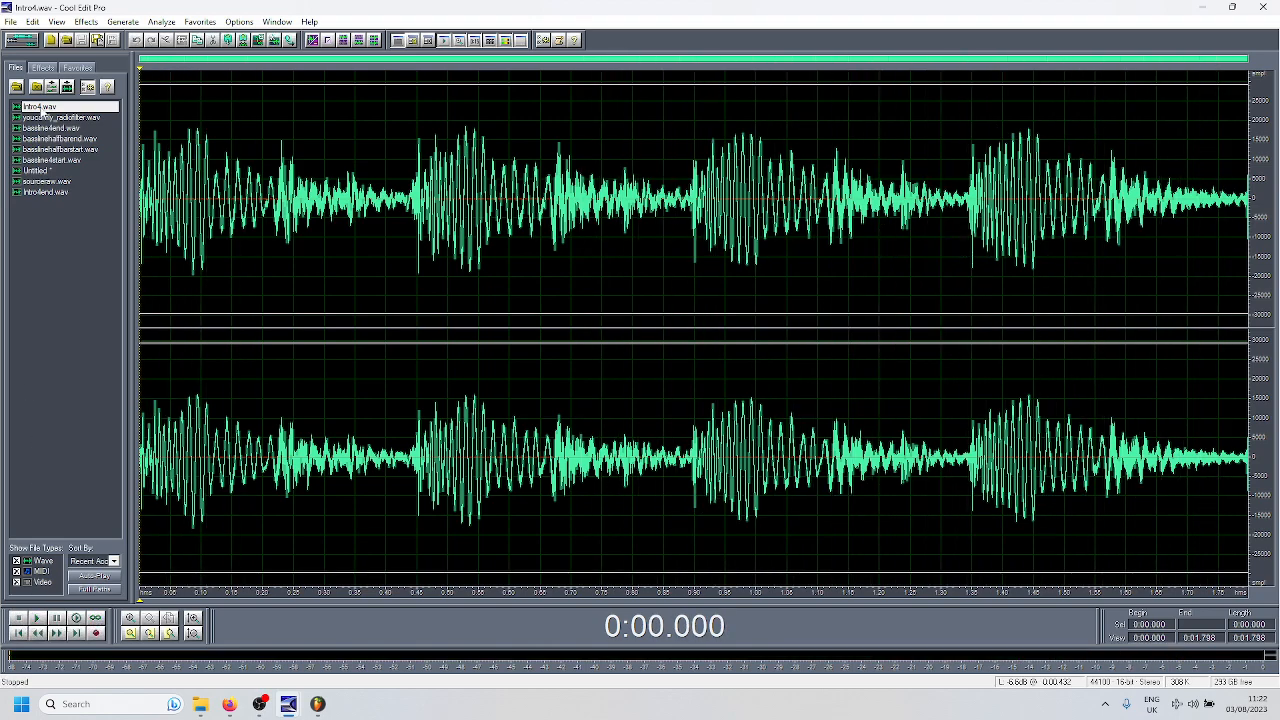
{"action": "left_click", "coordinate": [50, 128]}
{"action": "left_click", "coordinate": [95, 618]}
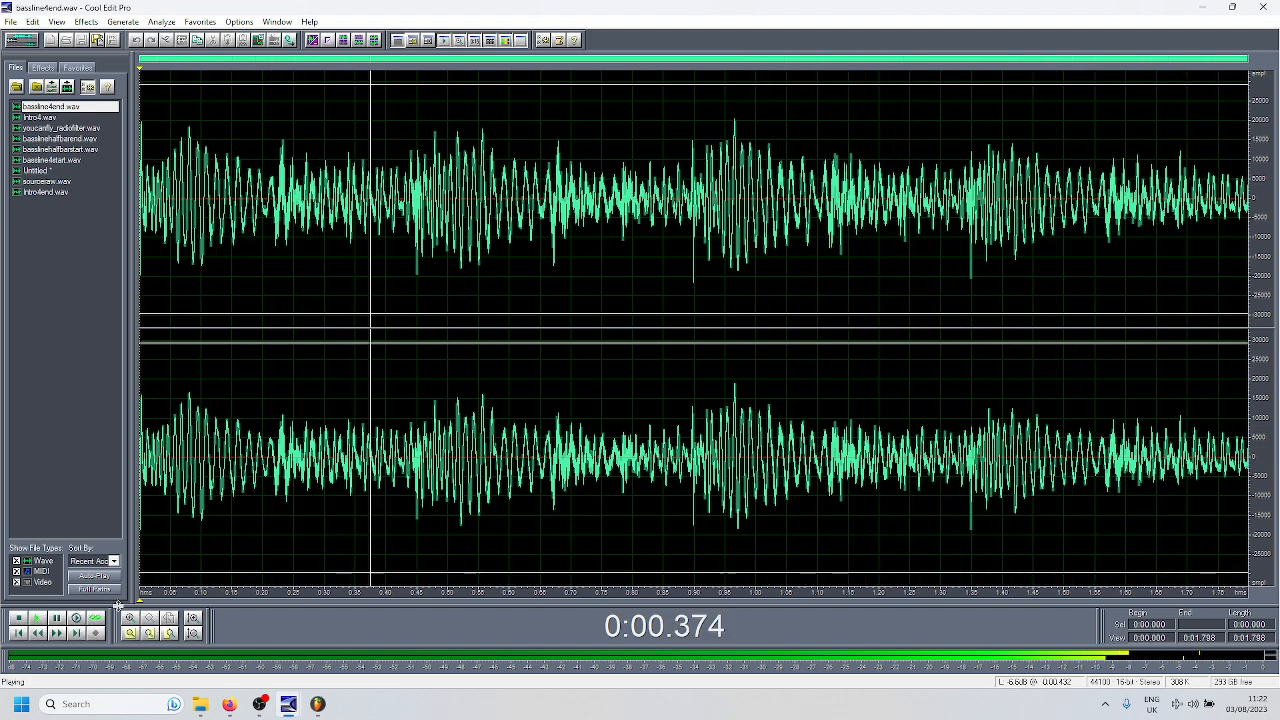
{"action": "left_click", "coordinate": [18, 620]}
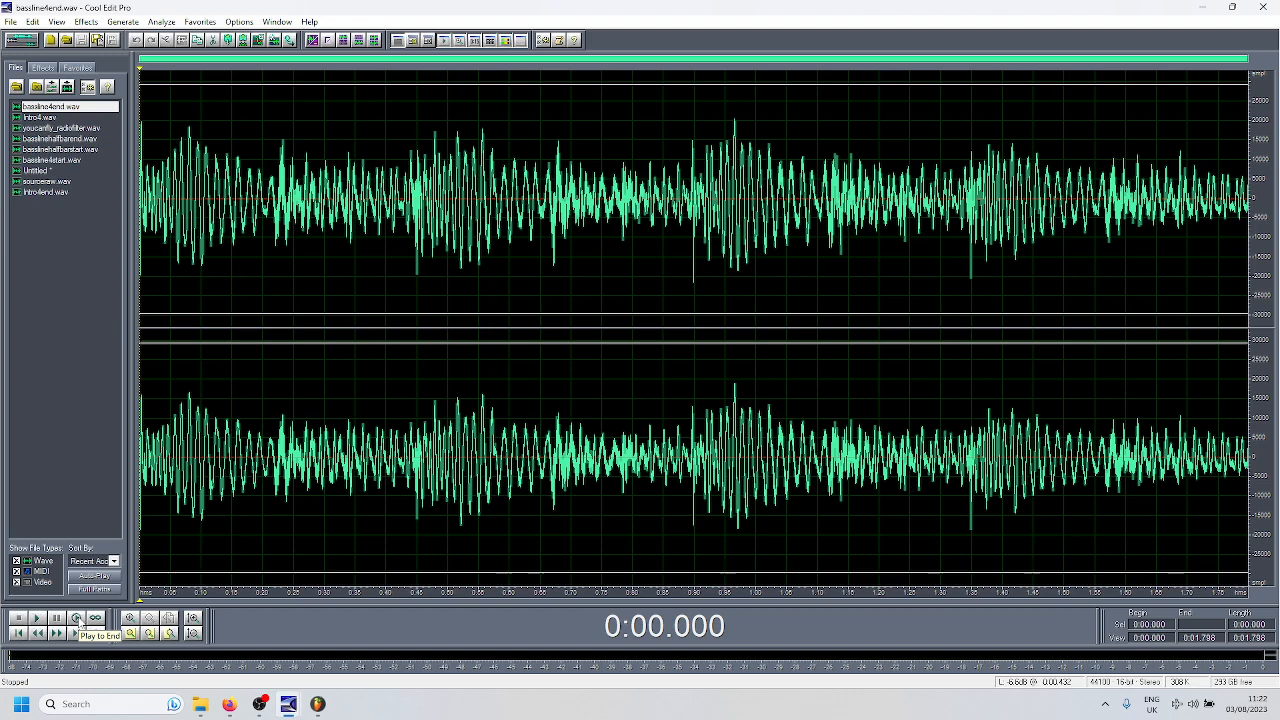
- Switch to the multitrack session and examine how the intro and bassline clips on Track 2 fill the gaps in the source track
{"action": "key", "text": "F12"}
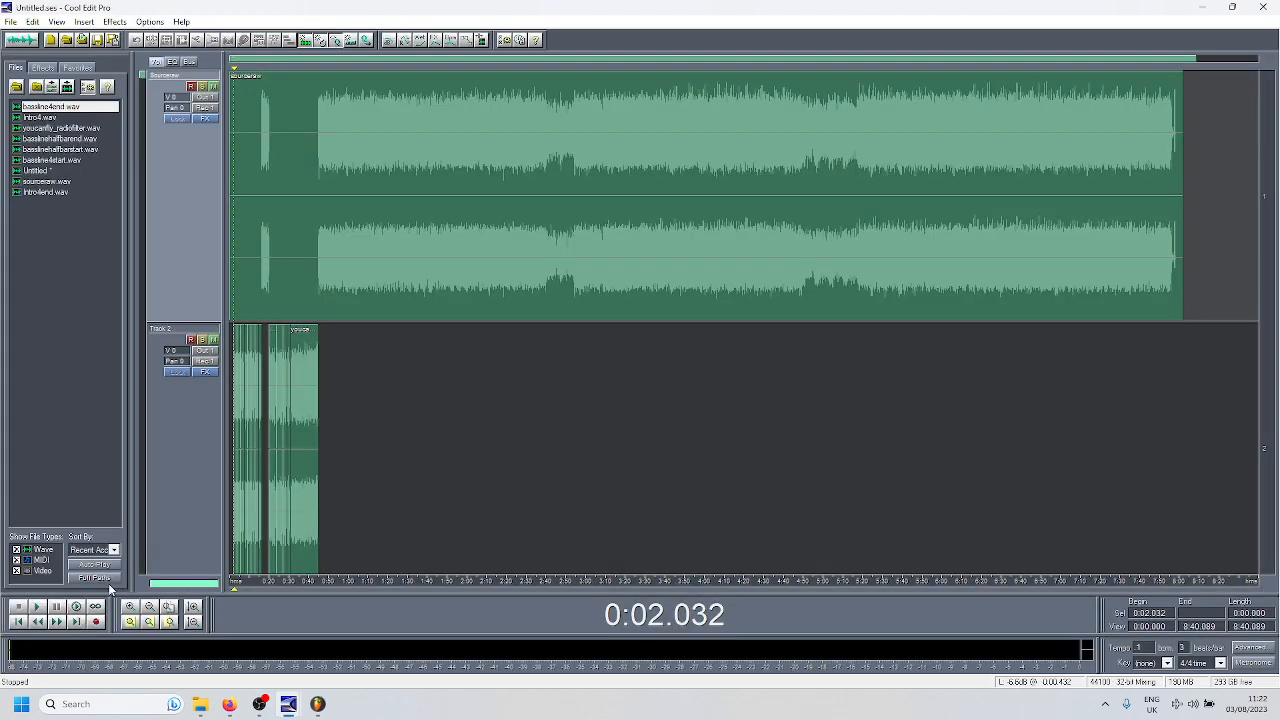
{"action": "scroll", "coordinate": [288, 291], "scroll_direction": "up", "scroll_amount": 4}
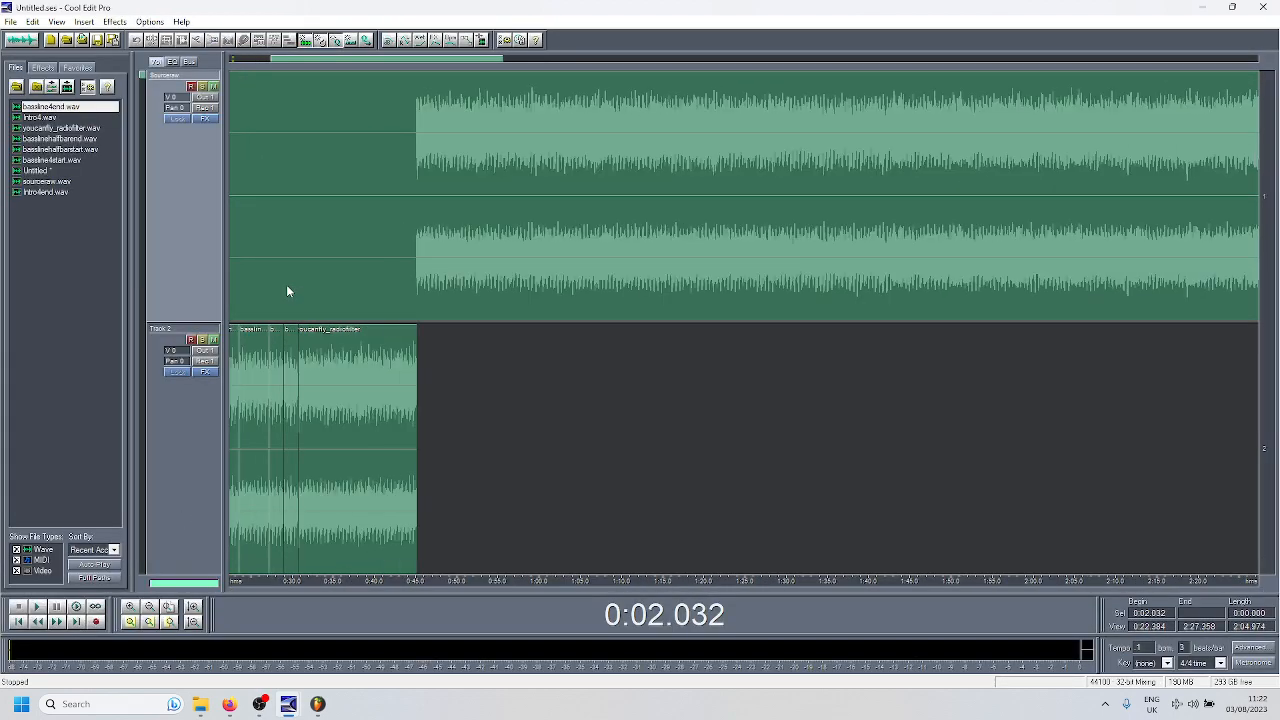
{"action": "left_click_drag", "start_coordinate": [517, 584], "coordinate": [731, 587]}
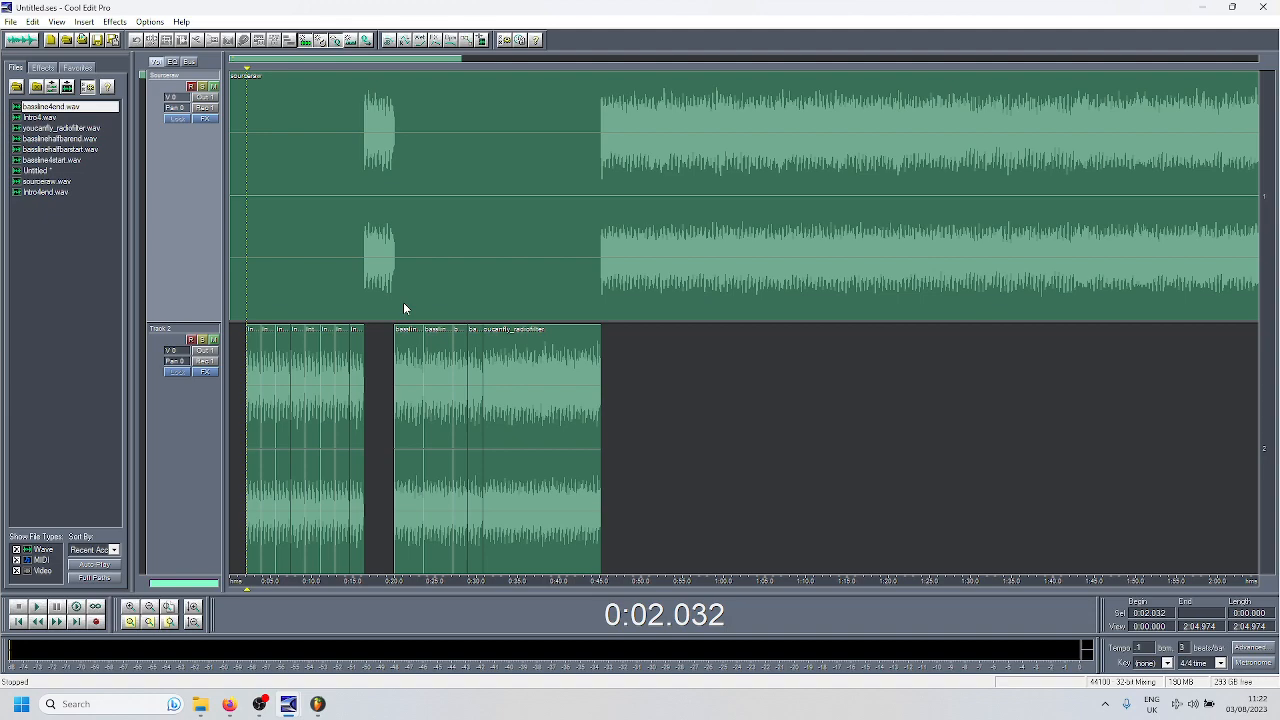
{"action": "scroll", "coordinate": [268, 402], "scroll_direction": "up", "scroll_amount": 5}
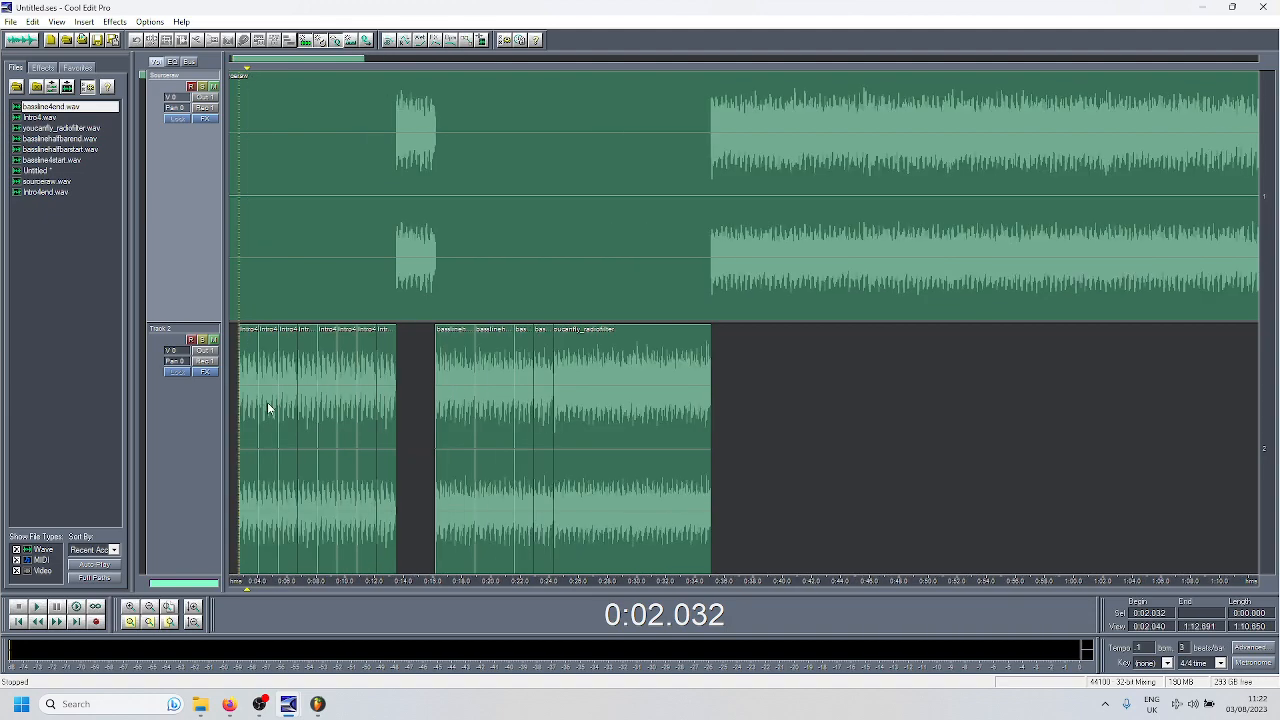
{"action": "left_click_drag", "start_coordinate": [248, 59], "coordinate": [228, 60]}
{"action": "scroll", "coordinate": [405, 278], "scroll_direction": "down", "scroll_amount": 2}
{"action": "scroll", "coordinate": [405, 300], "scroll_direction": "down", "scroll_amount": 2}
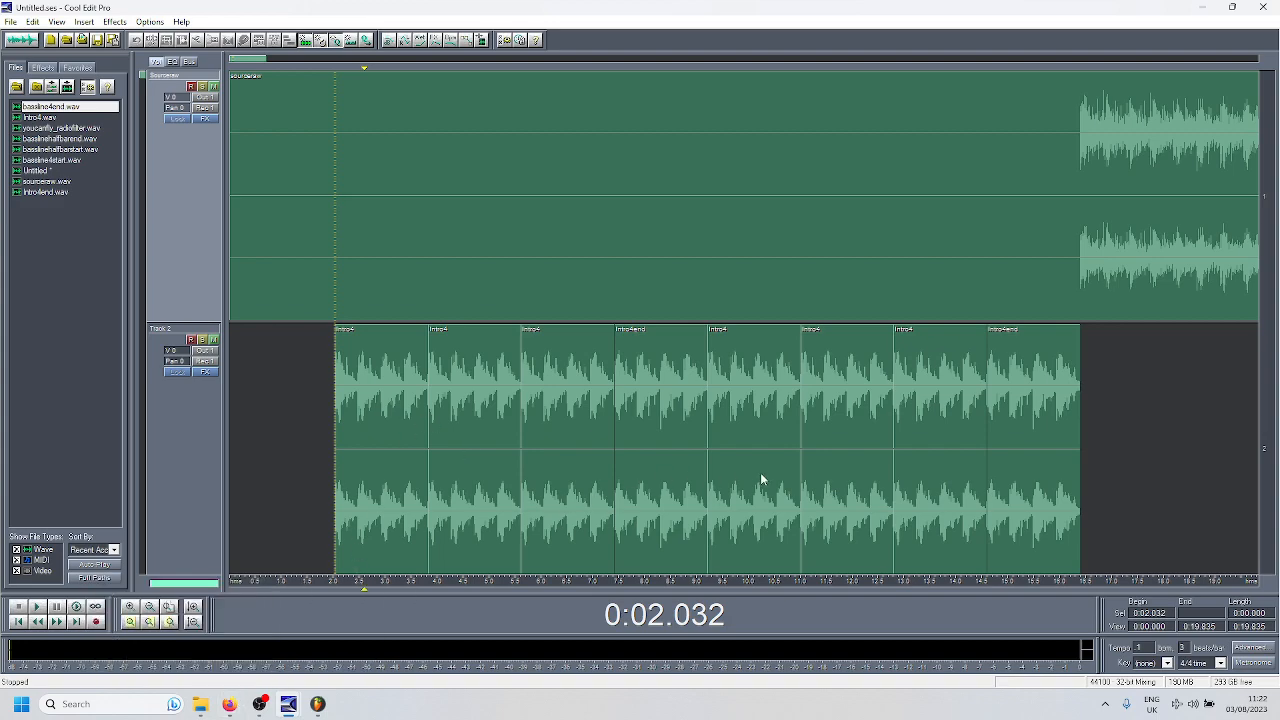
{"action": "scroll", "coordinate": [704, 372], "scroll_direction": "down", "scroll_amount": 1}
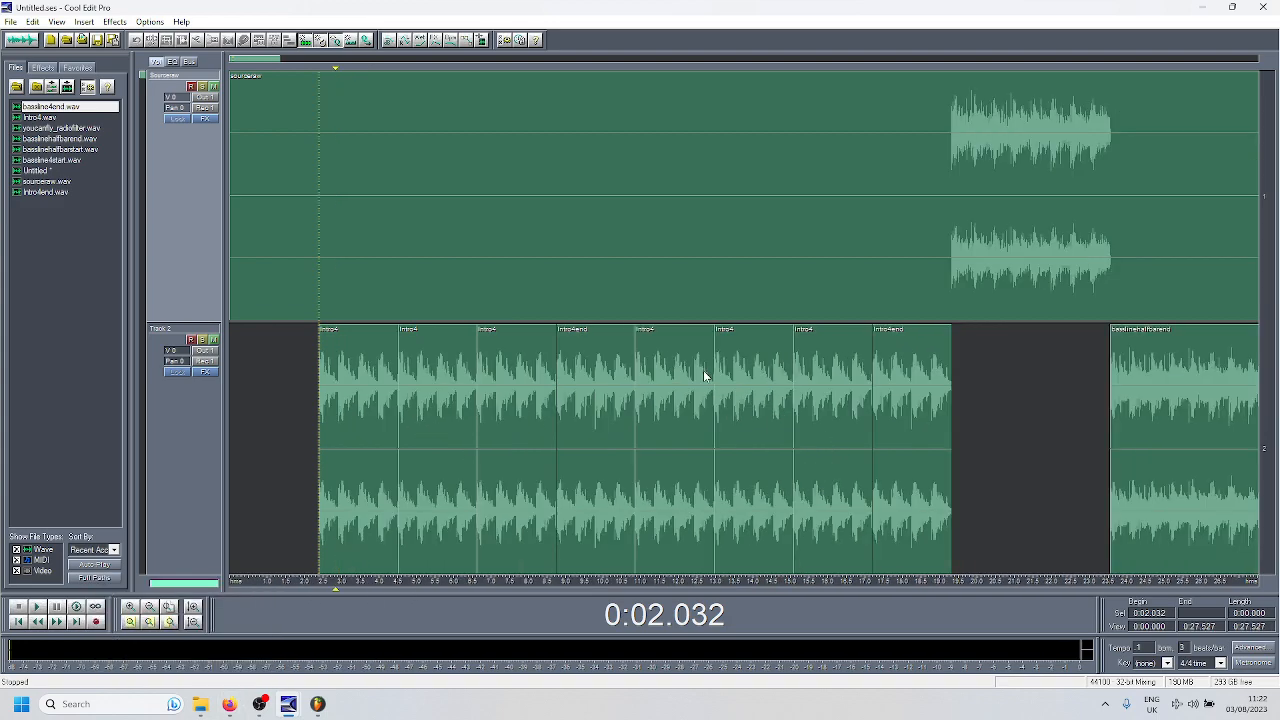
{"action": "scroll", "coordinate": [704, 372], "scroll_direction": "down", "scroll_amount": 1}
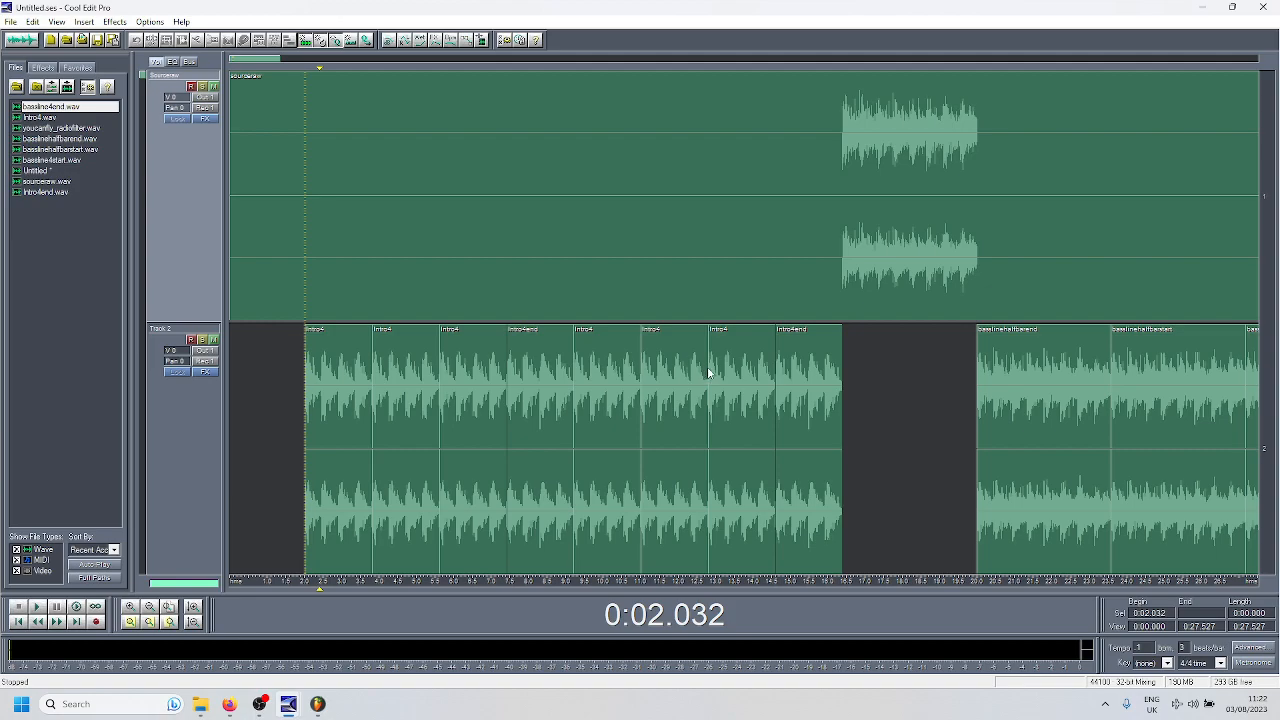
- Open youcanfly_radiofilter.wav for editing and listen to it from the beginning
{"action": "double_click", "coordinate": [95, 128]}
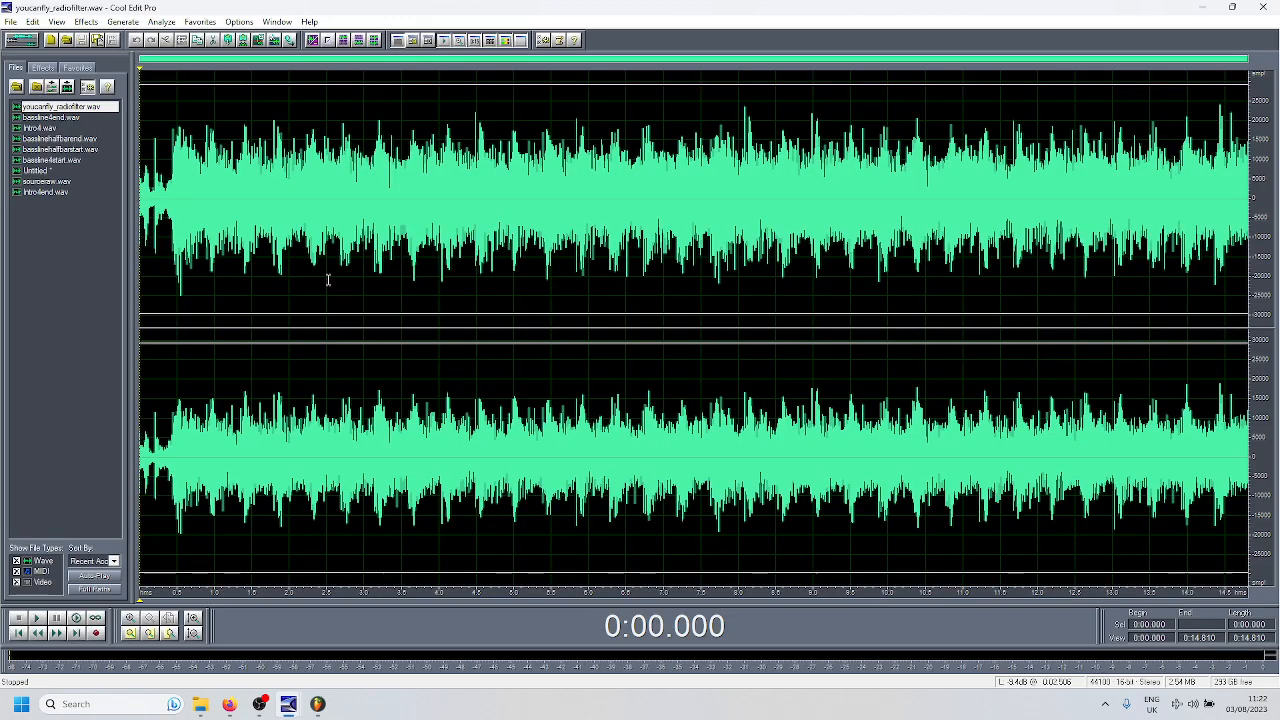
{"action": "key", "text": "space"}
{"action": "key", "text": "space"}
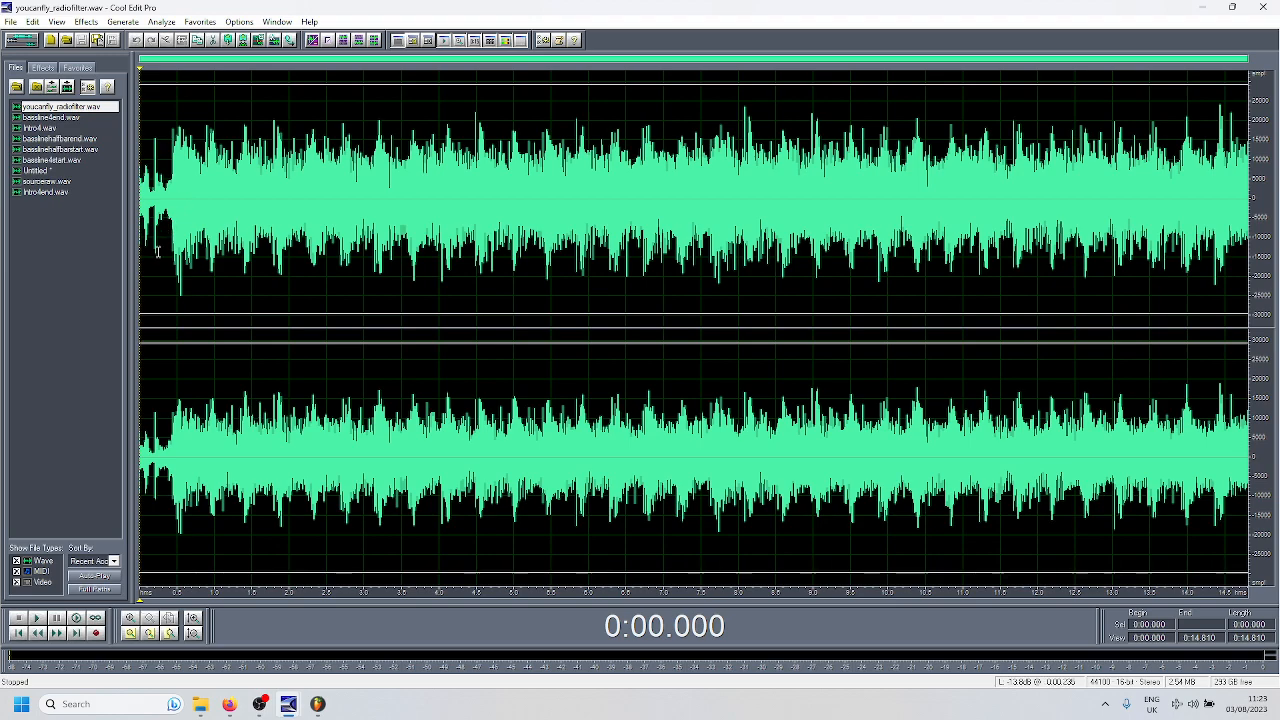
- Select the first 0.427 seconds of youcanfly_radiofilter.wav and listen to it, and play the clip from 0:00.463
{"action": "left_click_drag", "start_coordinate": [172, 425], "coordinate": [81, 420]}
{"action": "key", "text": "space"}
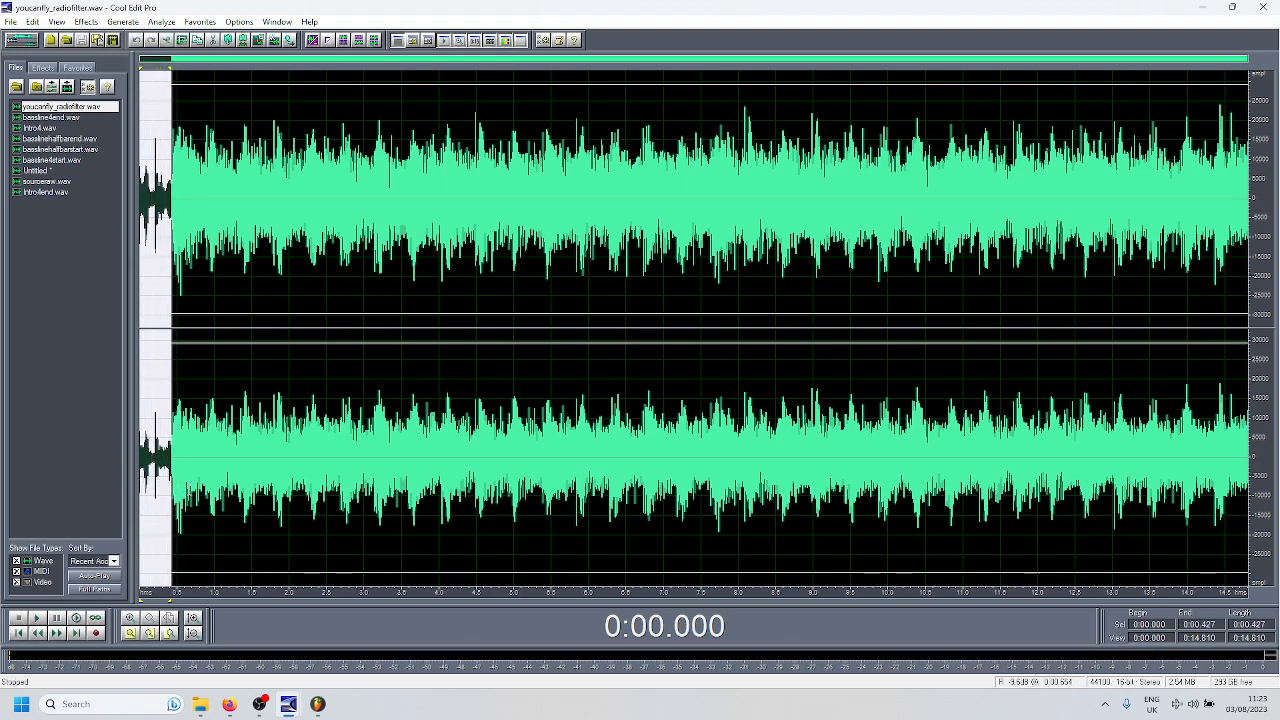
{"action": "left_click", "coordinate": [174, 484]}
{"action": "key", "text": "space"}
{"action": "key", "text": "space"}
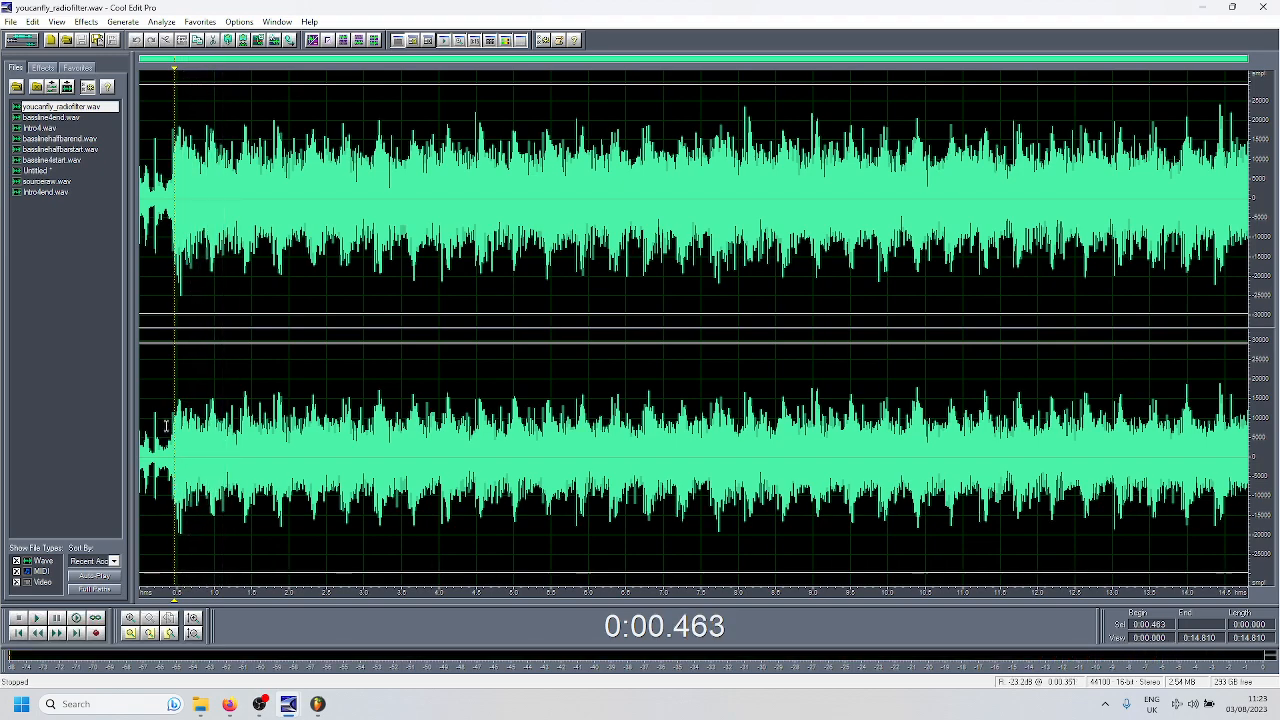
- Switch to FL Studio, open Fruity parametric EQ 2 on mixer Insert 6, and play the EchoAtEnd2023 project
{"action": "left_click", "coordinate": [323, 707]}
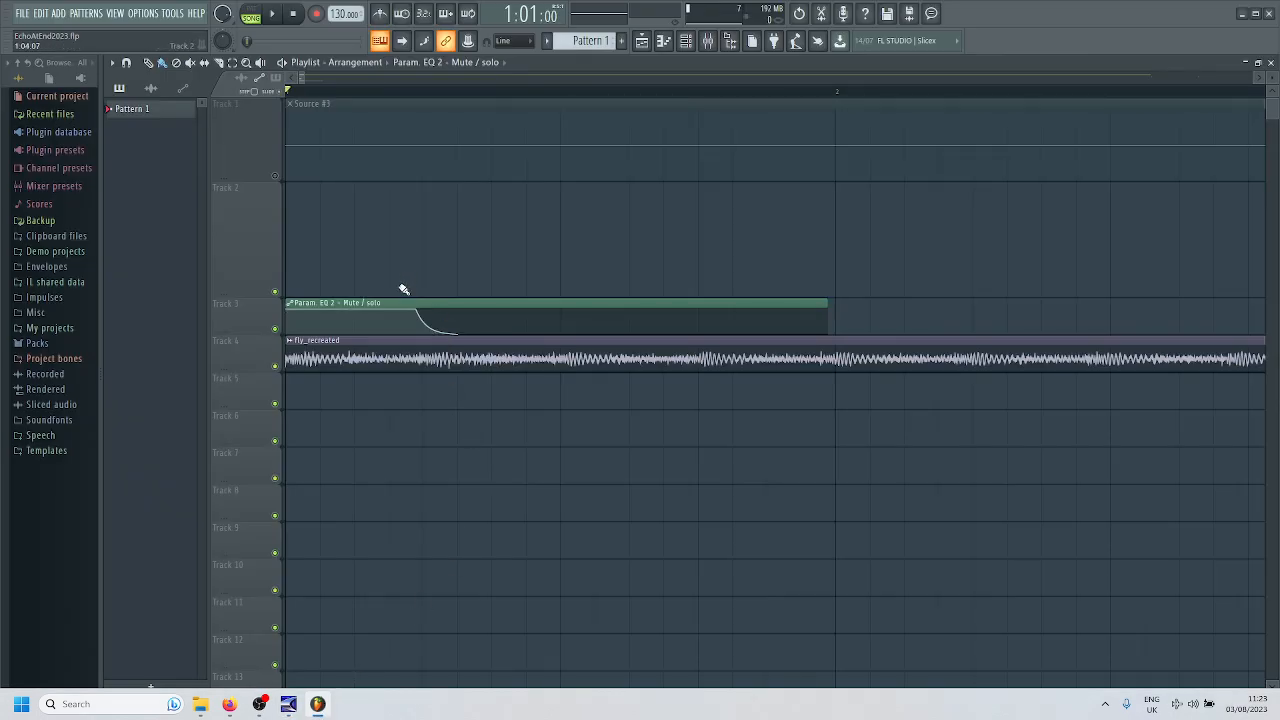
{"action": "left_click", "coordinate": [710, 40]}
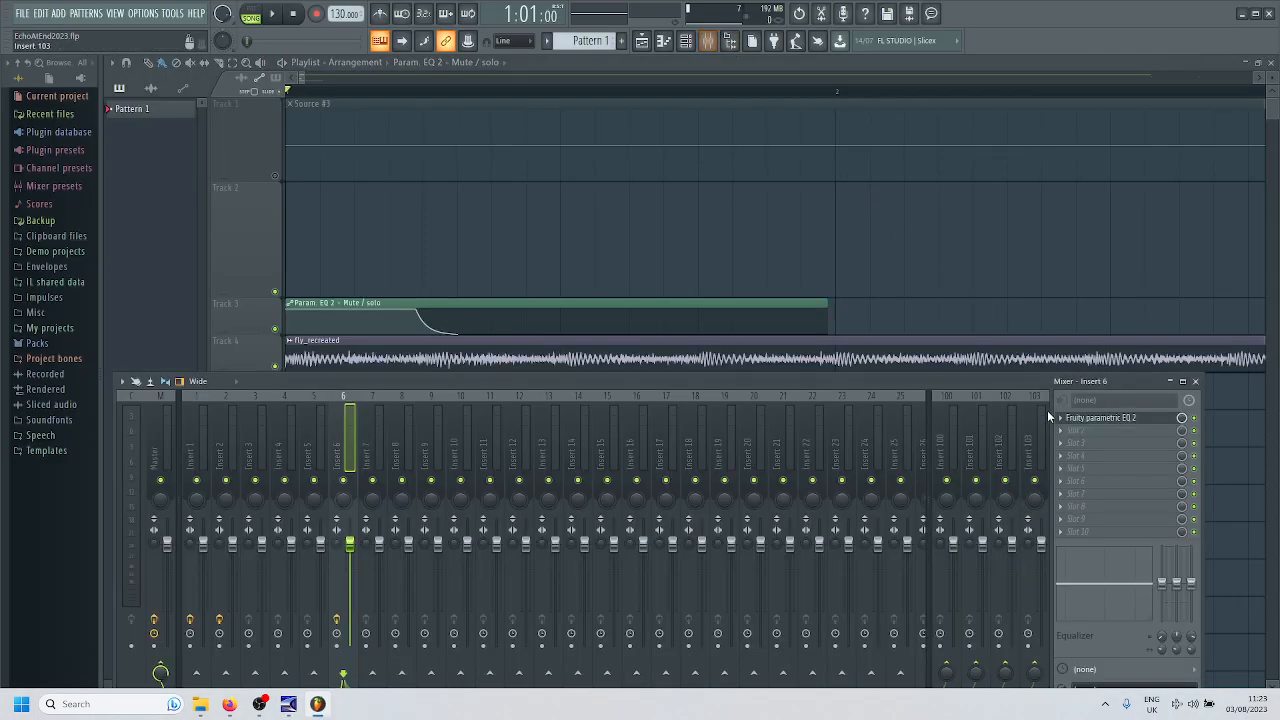
{"action": "left_click", "coordinate": [1090, 420]}
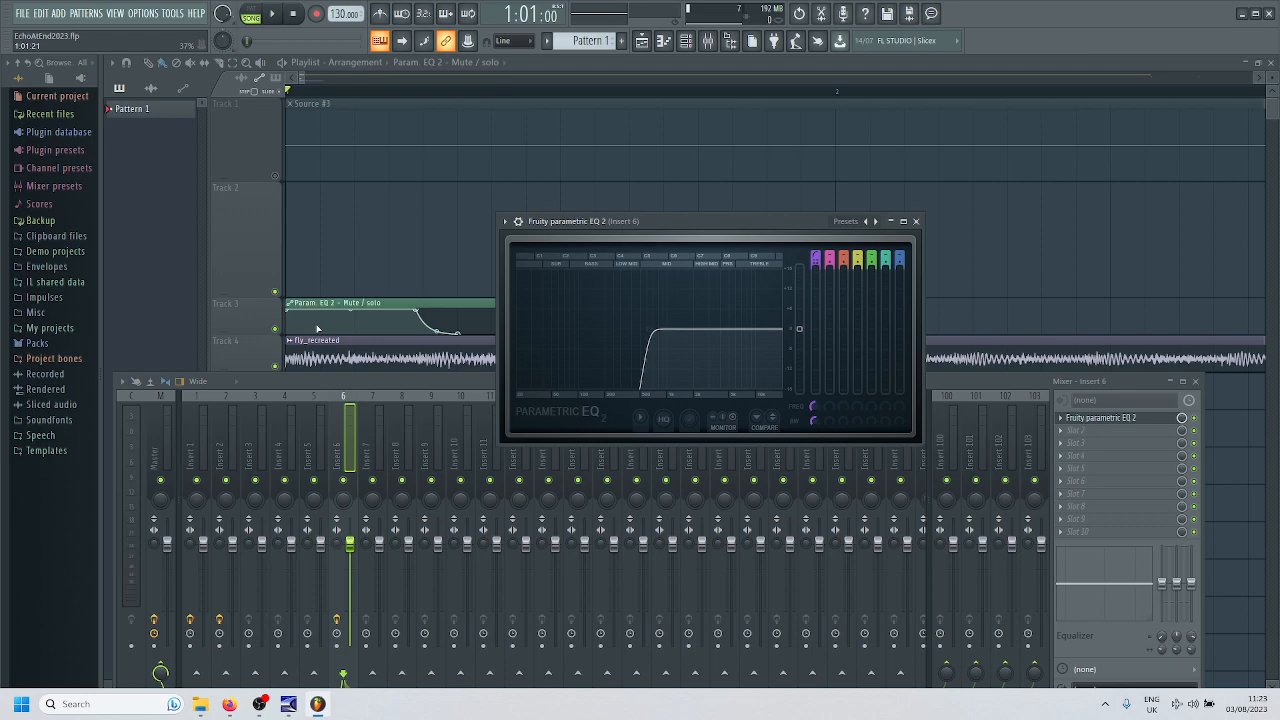
{"action": "left_click", "coordinate": [277, 17]}
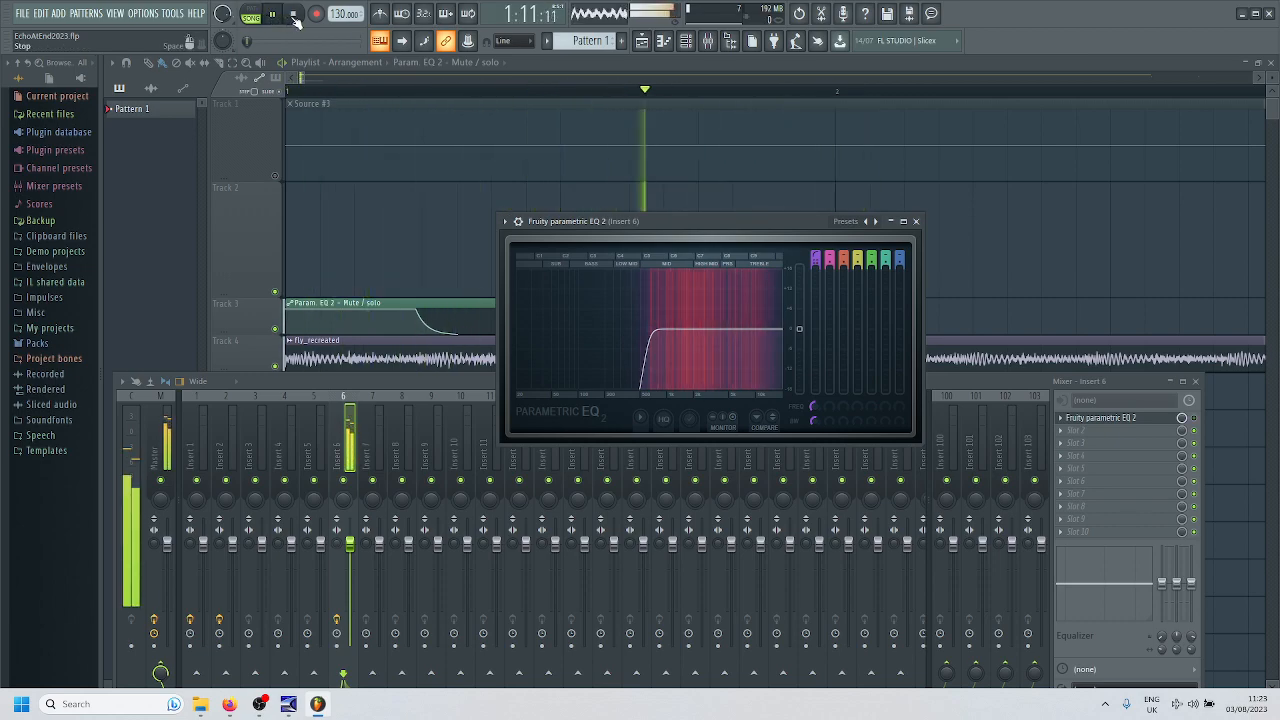
- Stop the FL Studio playback and open the source folder inside Bonded in File Explorer
{"action": "left_click", "coordinate": [295, 16]}
{"action": "mouse_move", "coordinate": [287, 709]}
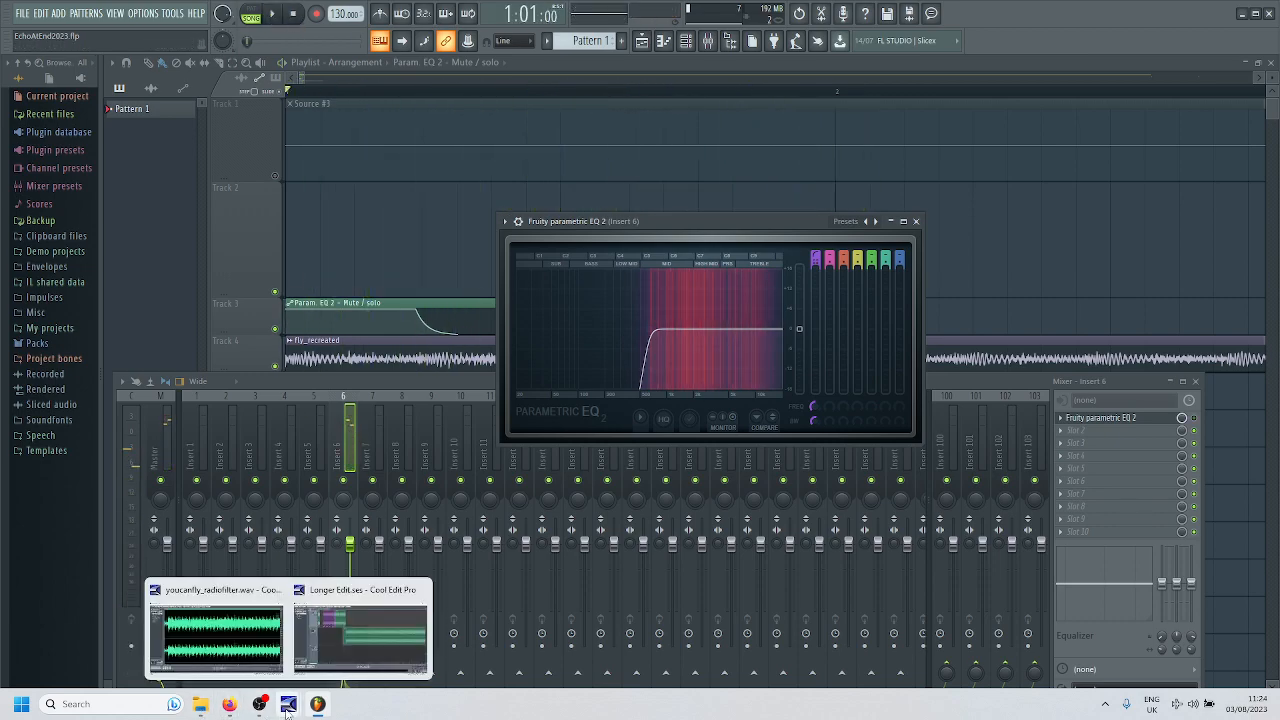
{"action": "left_click", "coordinate": [353, 636]}
{"action": "left_click", "coordinate": [200, 625]}
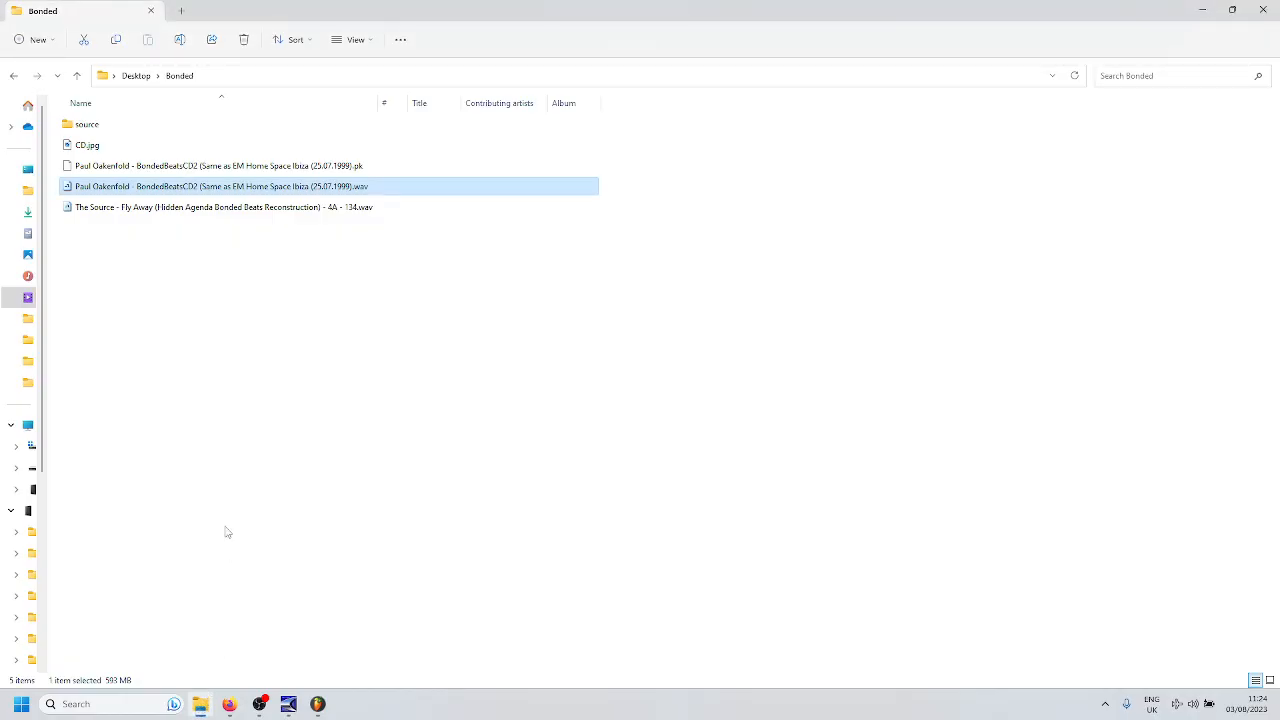
{"action": "double_click", "coordinate": [87, 124]}
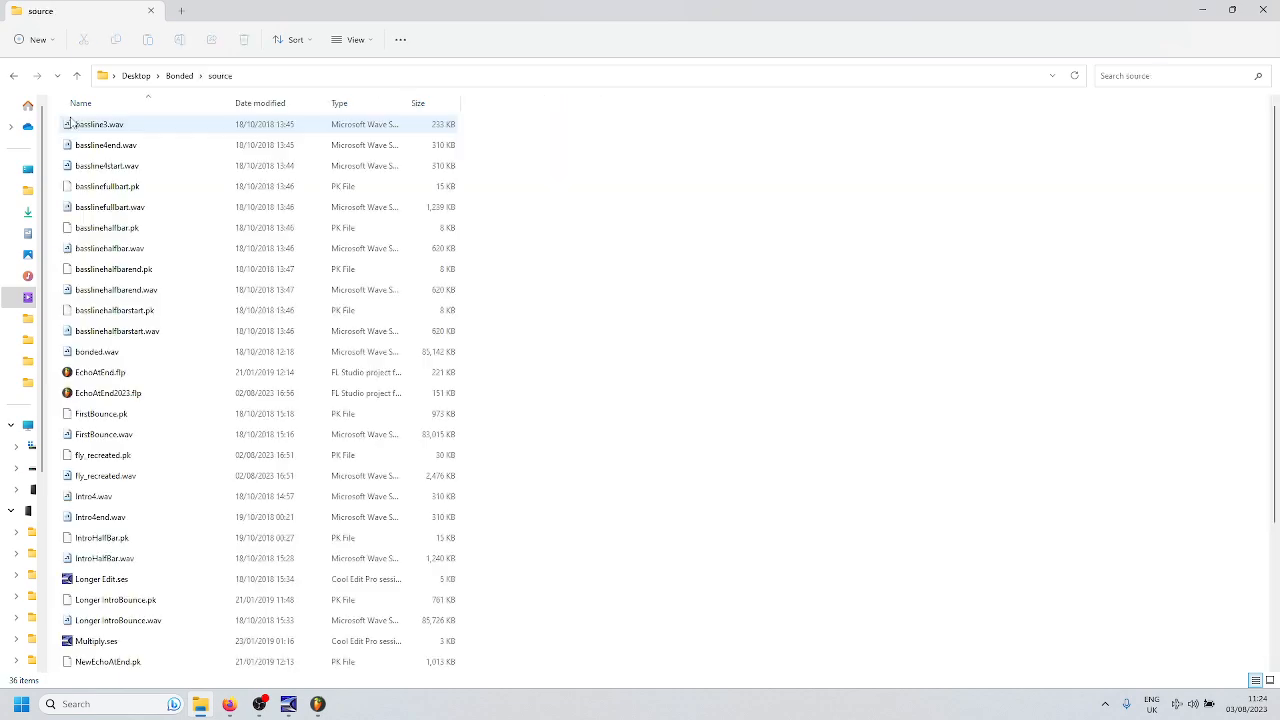
- Compare the modified dates of EchoAtEnd.flp, EchoAtEnd2023.flp and basslinehalfbarstart.wav in the source folder
{"action": "left_click", "coordinate": [117, 394]}
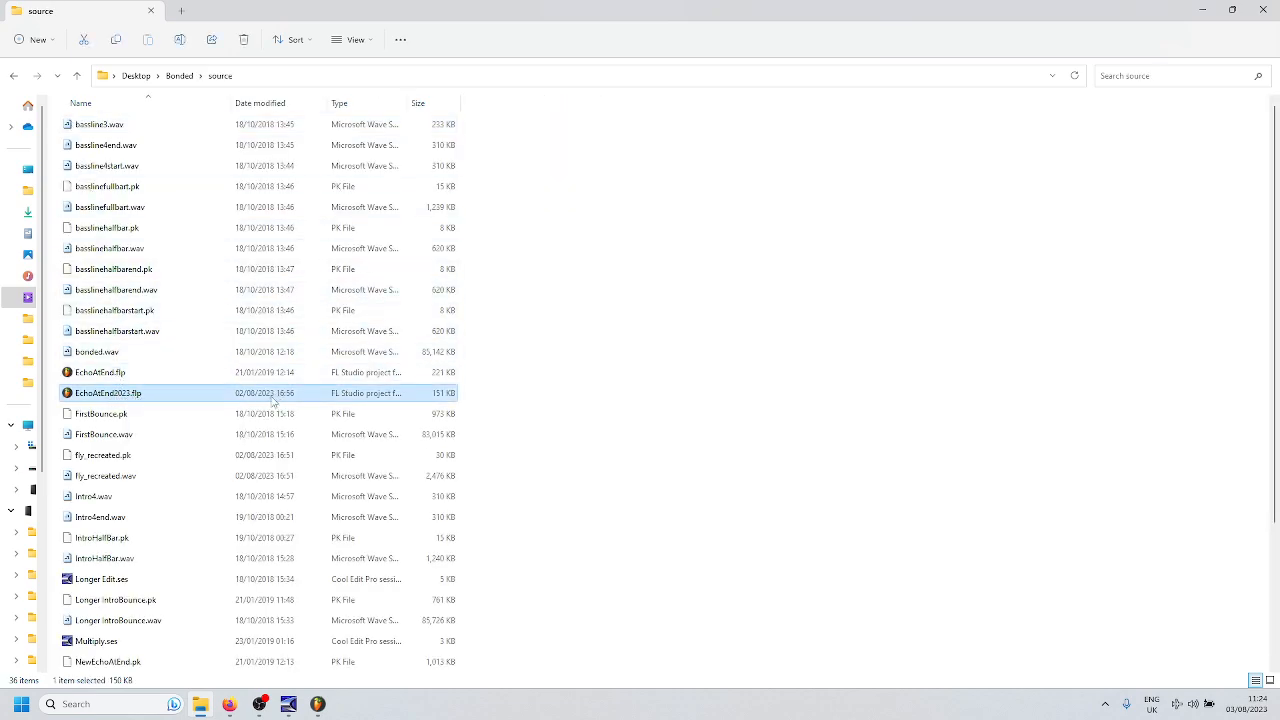
{"action": "left_click", "coordinate": [234, 375]}
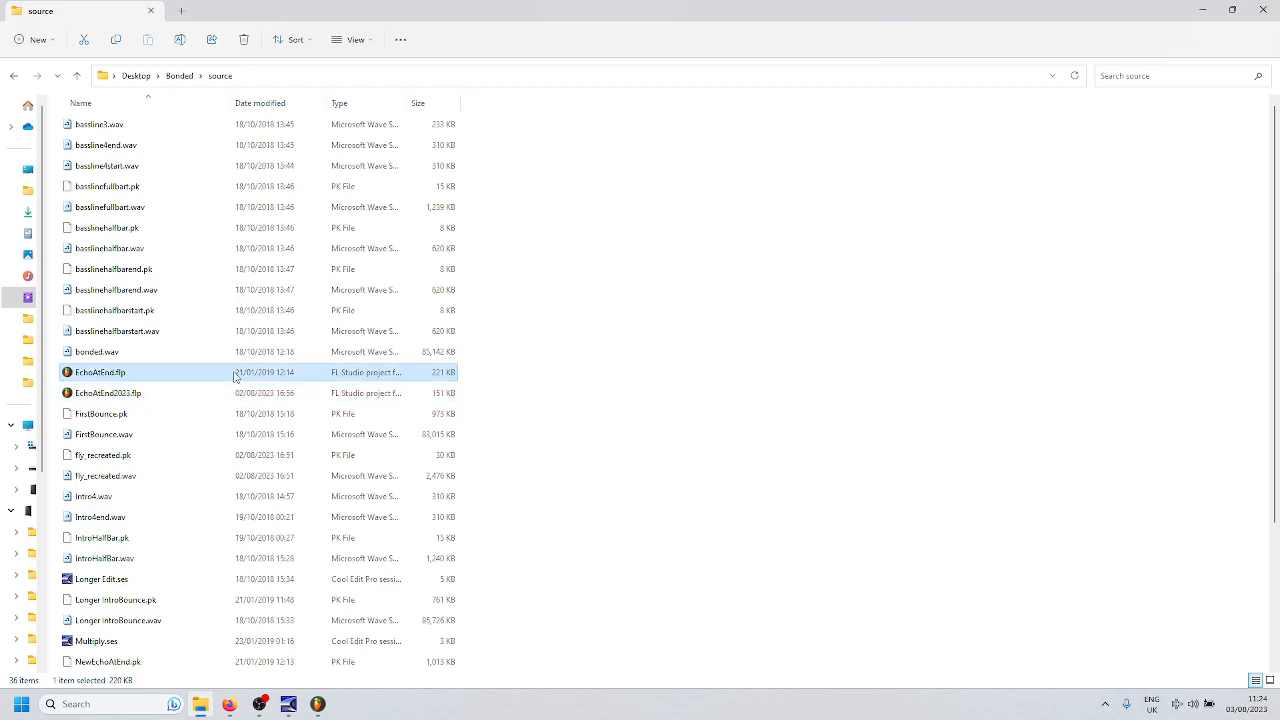
{"action": "left_click", "coordinate": [138, 333]}
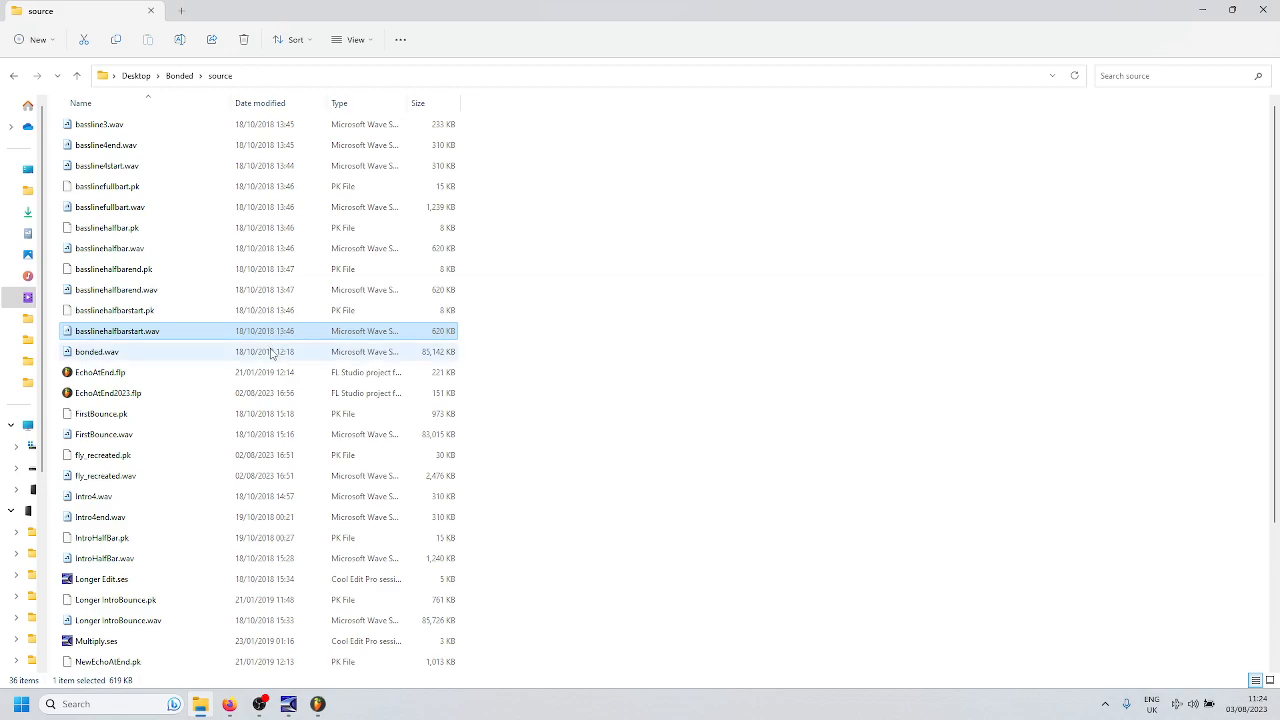
{"action": "left_click", "coordinate": [122, 400]}
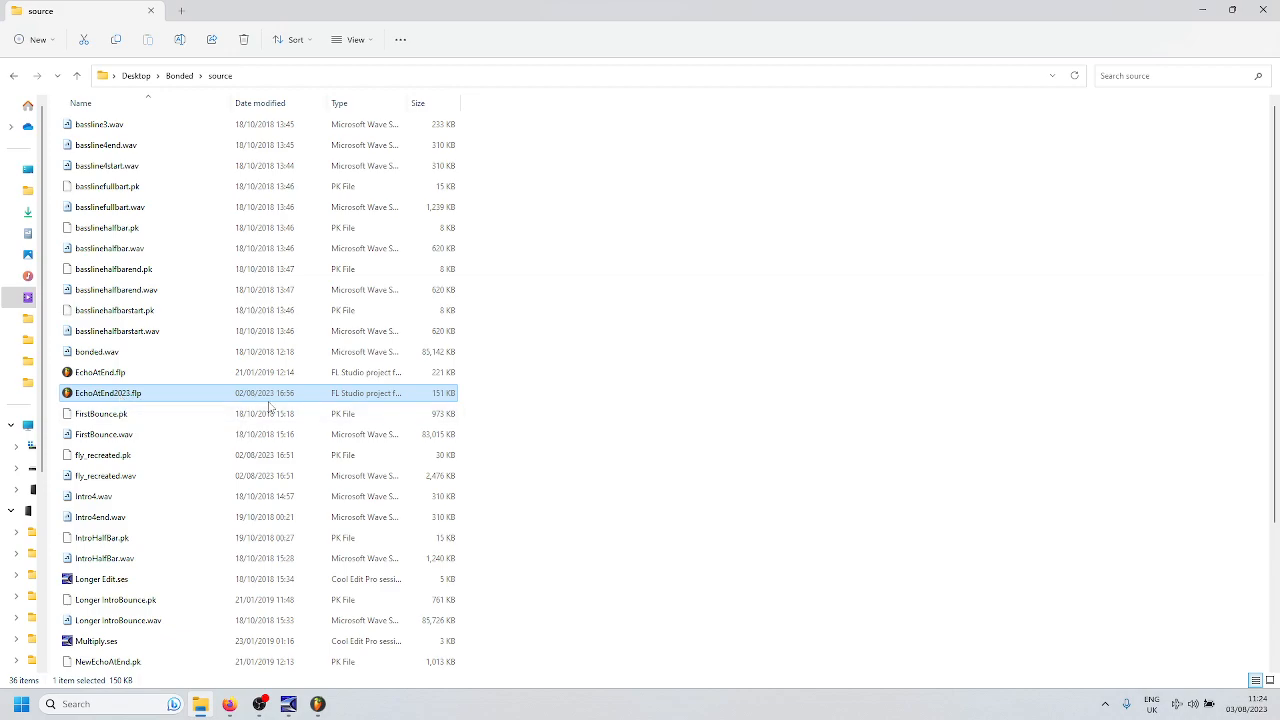
{"action": "left_click", "coordinate": [137, 375]}
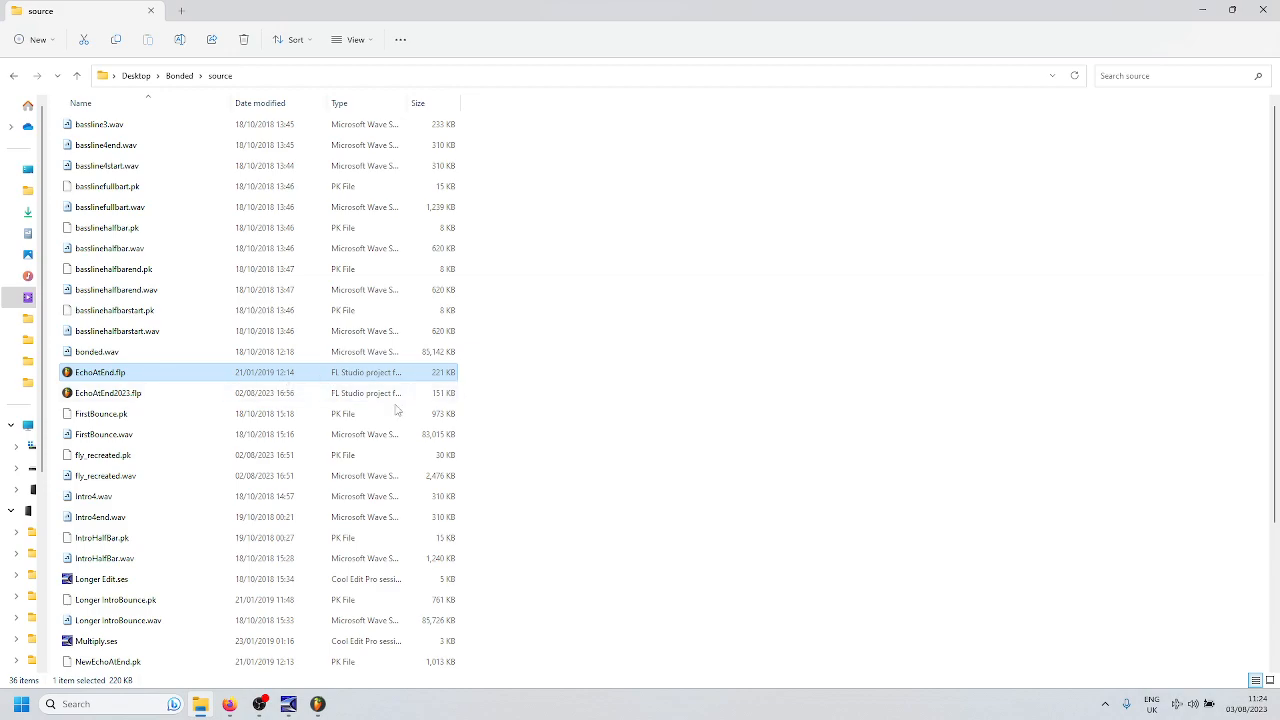
{"action": "left_click", "coordinate": [149, 394]}
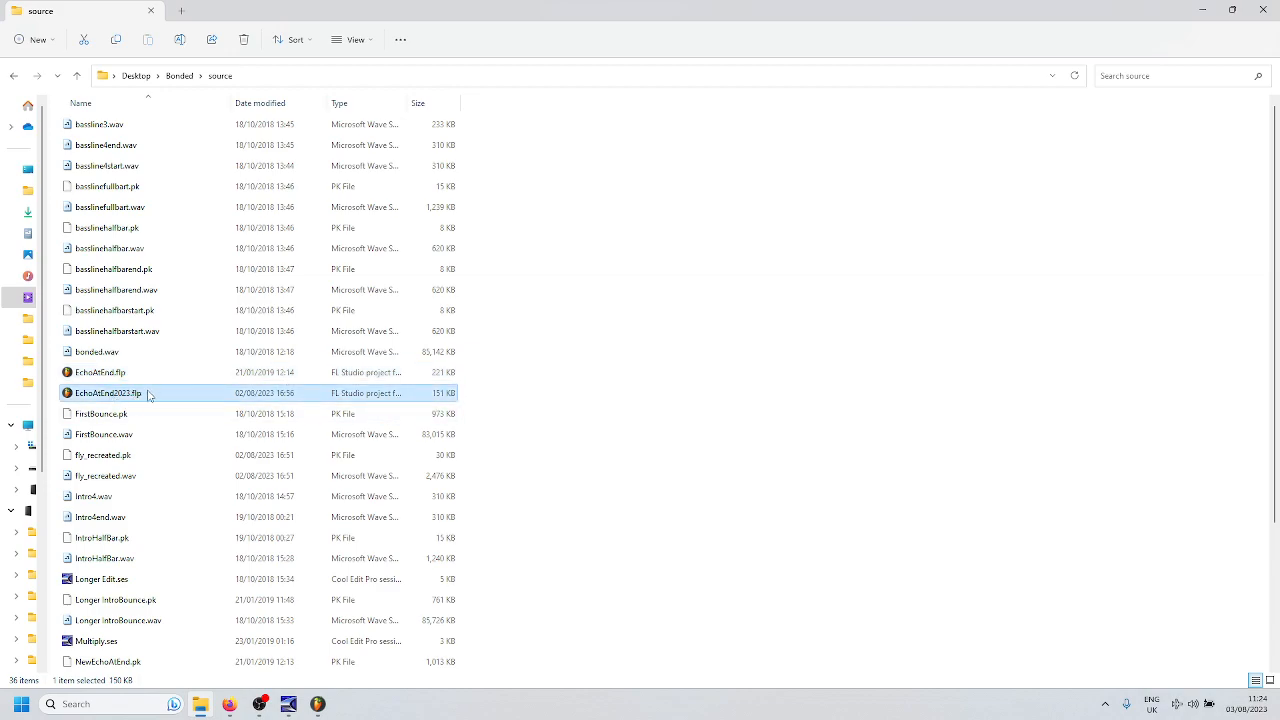
{"action": "left_click", "coordinate": [140, 378]}
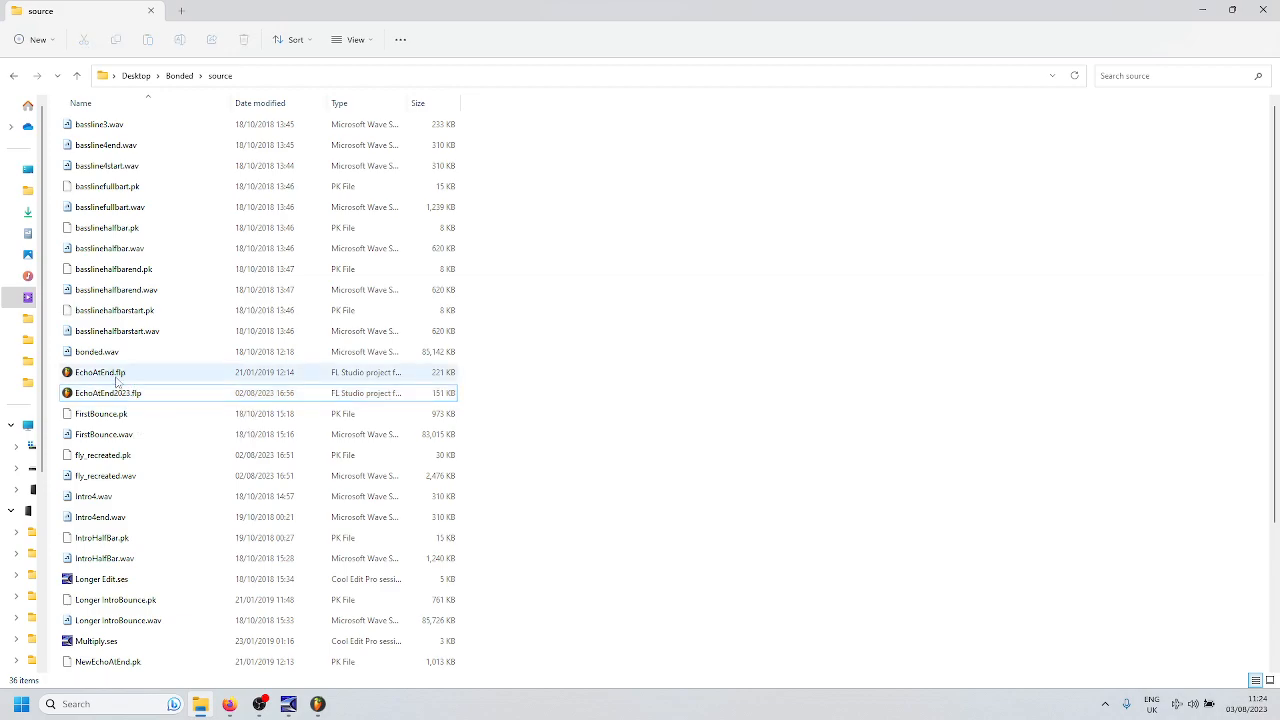
{"action": "left_click", "coordinate": [128, 394]}
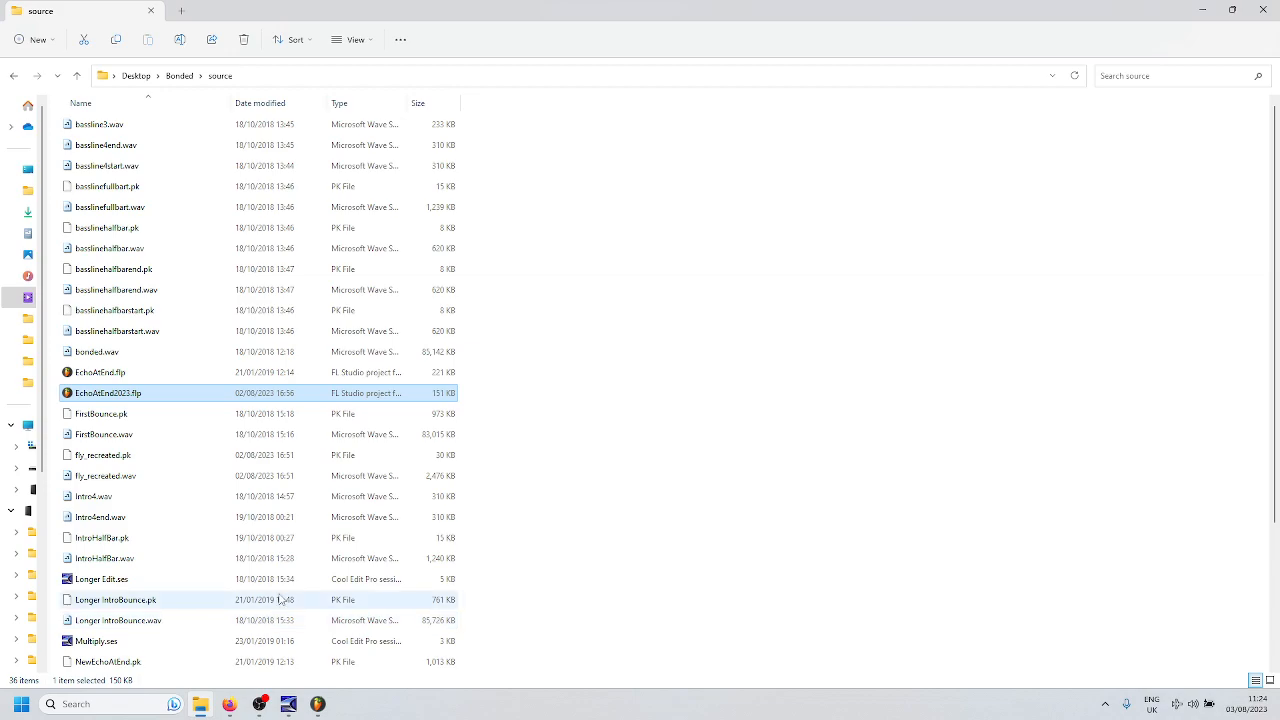
- Switch to the Cool Edit Pro window with youcanfly_radiofilter.wav and return to its multitrack session
{"action": "mouse_move", "coordinate": [289, 705]}
{"action": "left_click", "coordinate": [338, 638]}
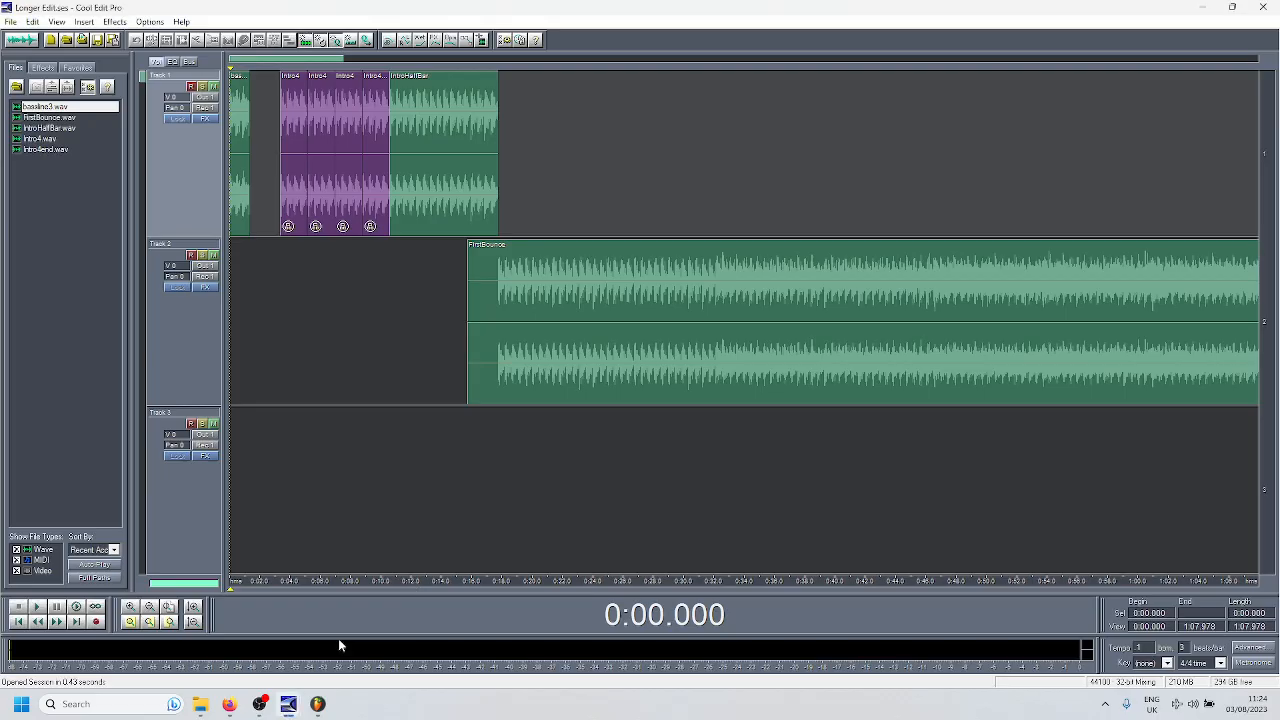
{"action": "left_click", "coordinate": [240, 625]}
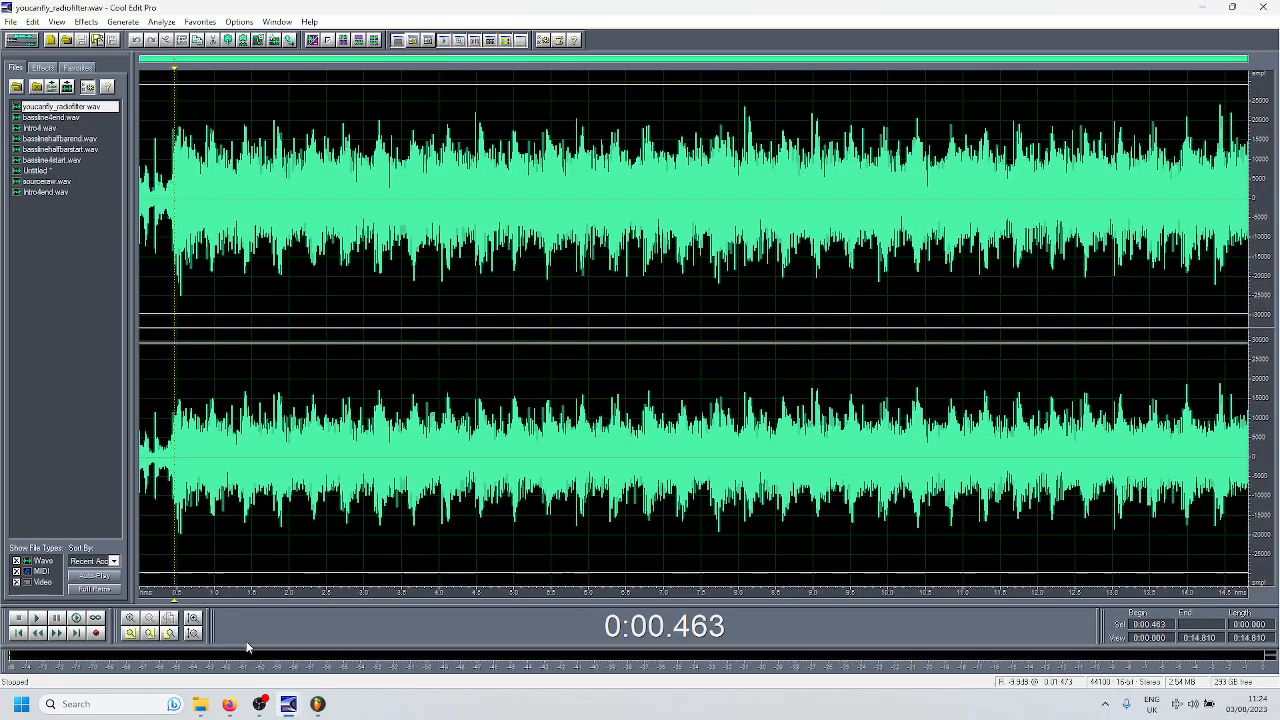
{"action": "left_click", "coordinate": [63, 151]}
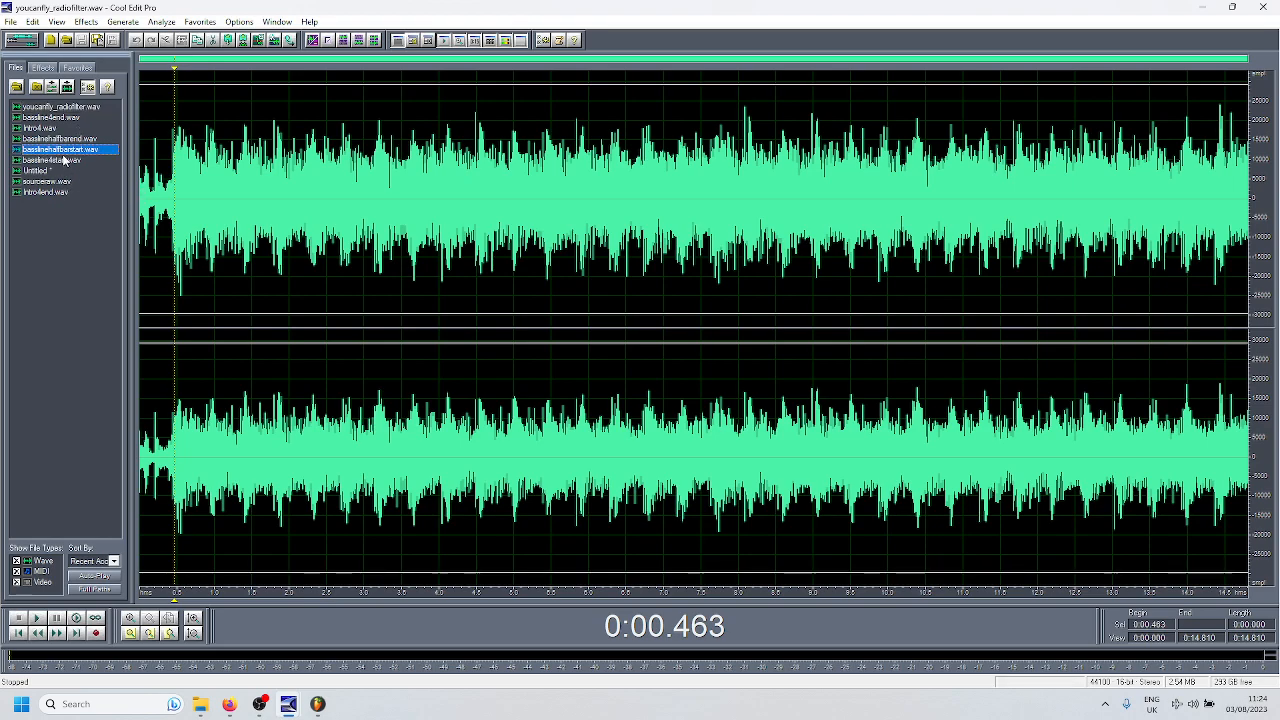
{"action": "left_click", "coordinate": [93, 108]}
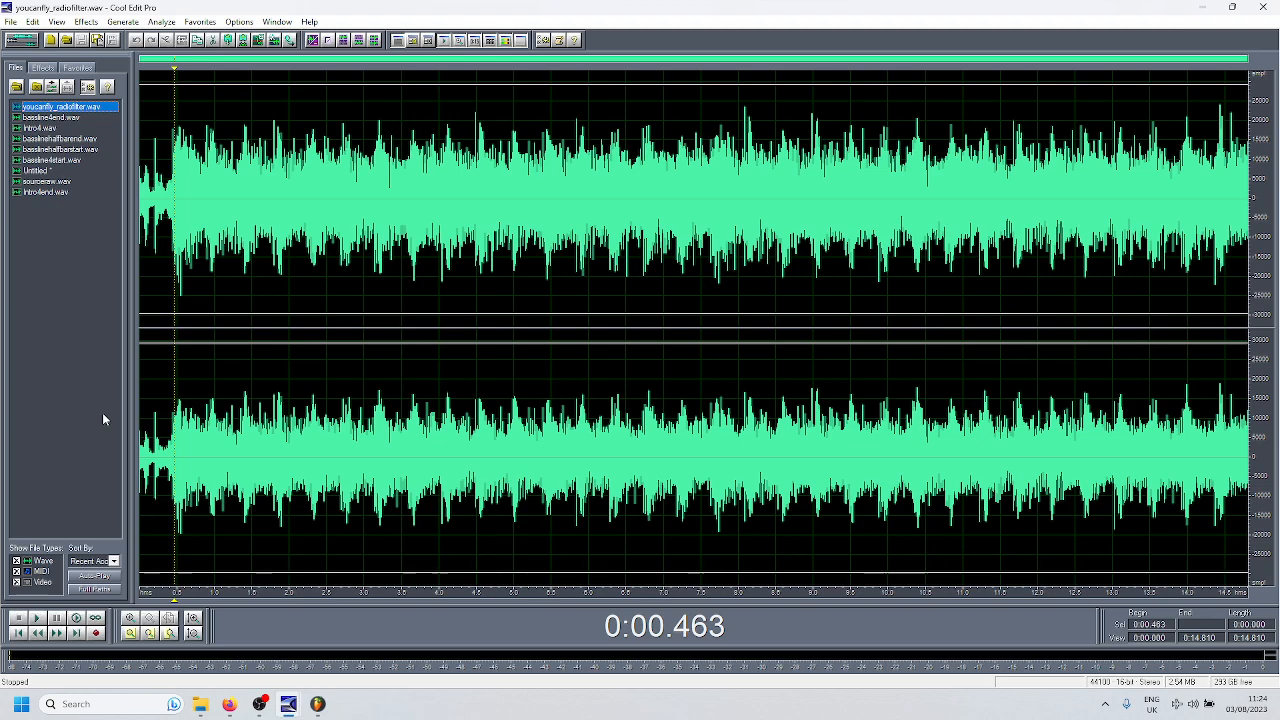
{"action": "left_click", "coordinate": [218, 412]}
{"action": "key", "text": "F12"}
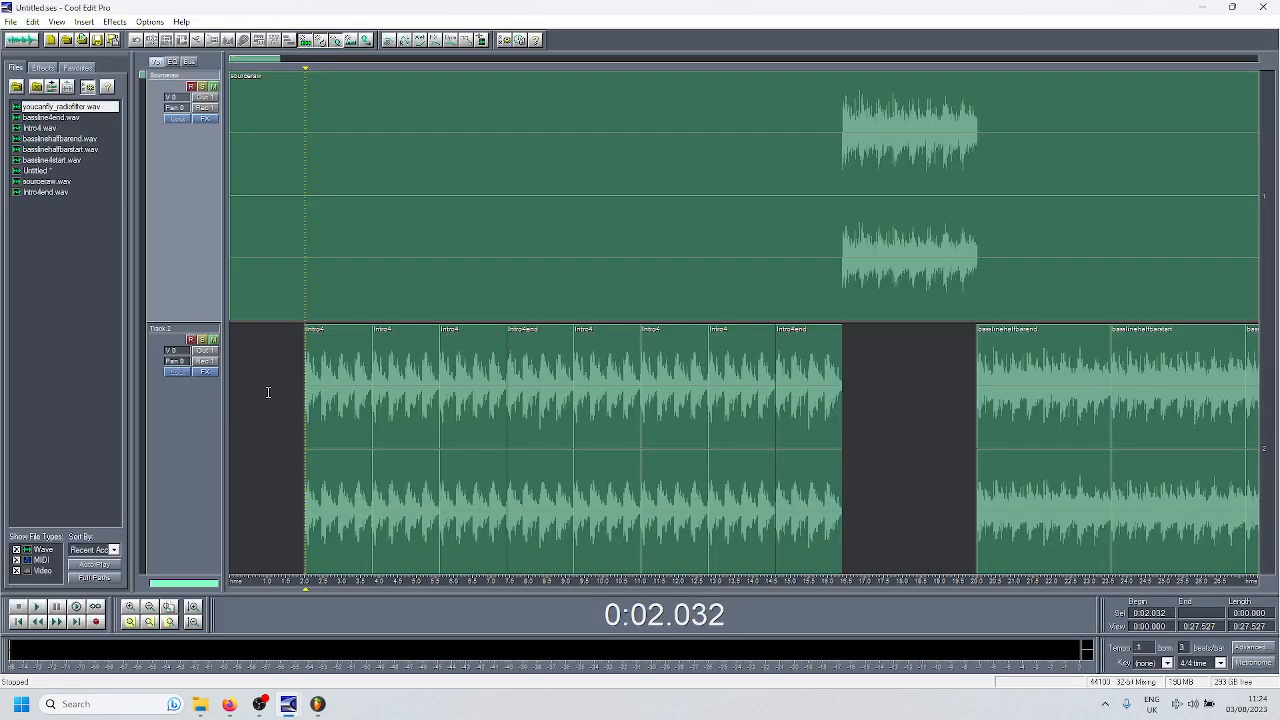
- Examine the whole session, placing the cursor at the source track's main section start (0:45.134) and near its end (7:55.929)
{"action": "scroll", "coordinate": [295, 386], "scroll_direction": "down", "scroll_amount": 5}
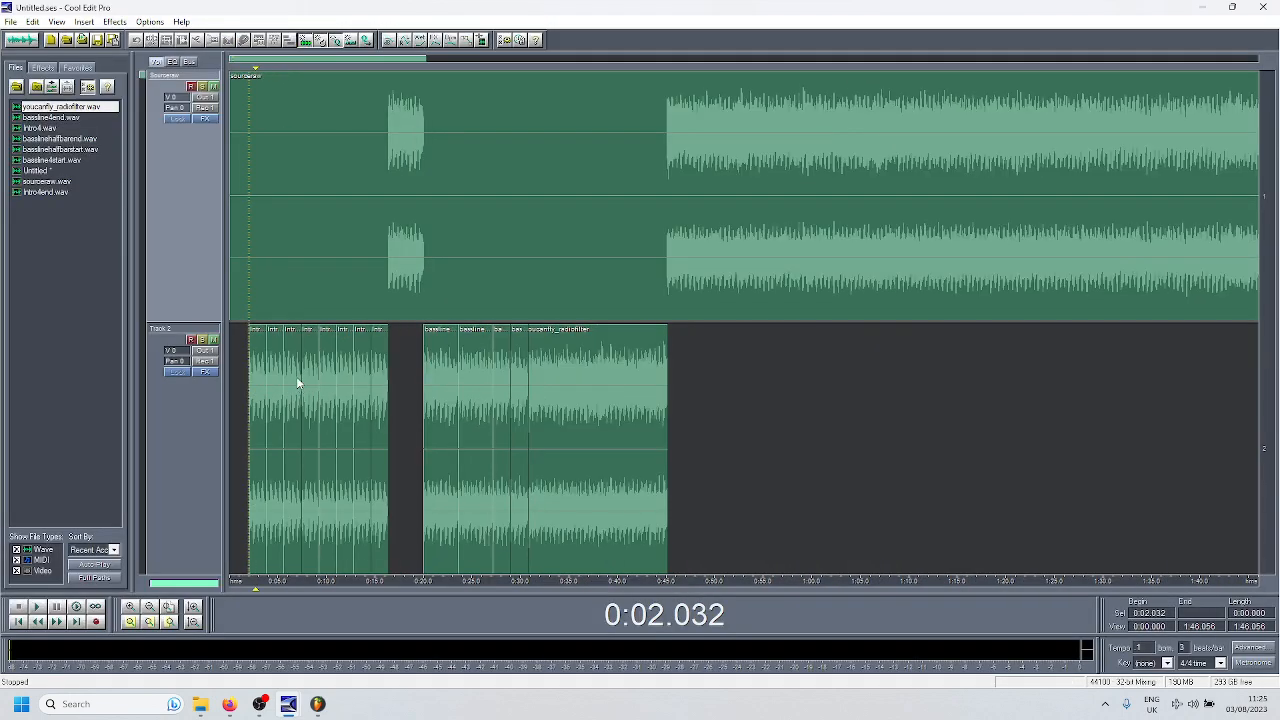
{"action": "scroll", "coordinate": [760, 245], "scroll_direction": "down", "scroll_amount": 3}
{"action": "scroll", "coordinate": [737, 250], "scroll_direction": "up", "scroll_amount": 3}
{"action": "scroll", "coordinate": [733, 252], "scroll_direction": "down", "scroll_amount": 6}
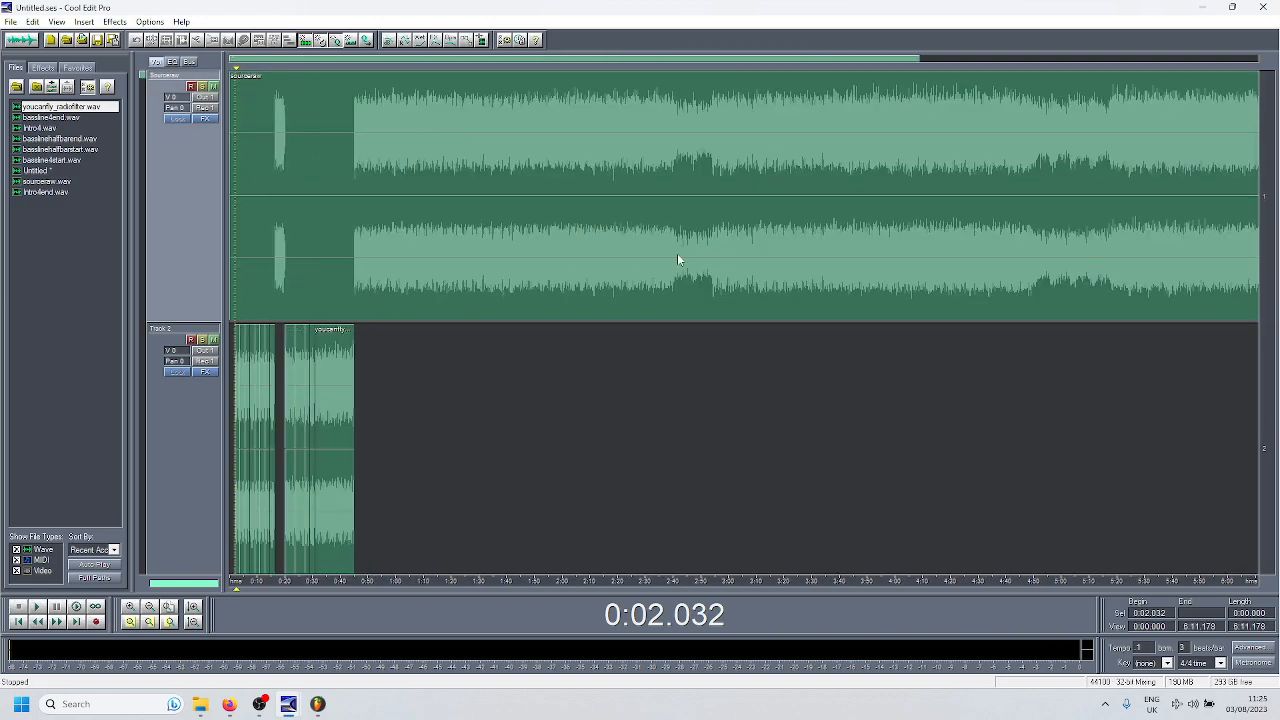
{"action": "scroll", "coordinate": [664, 263], "scroll_direction": "down", "scroll_amount": 2}
{"action": "left_click", "coordinate": [428, 264]}
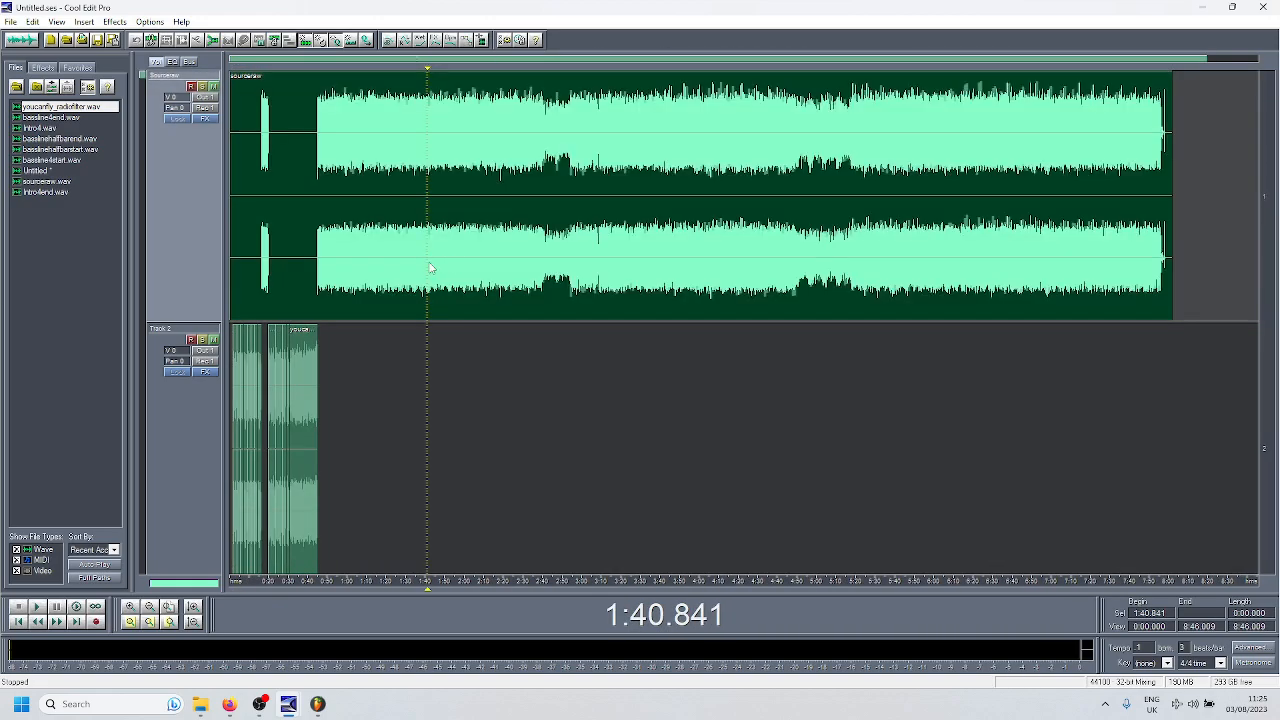
{"action": "left_click", "coordinate": [318, 295]}
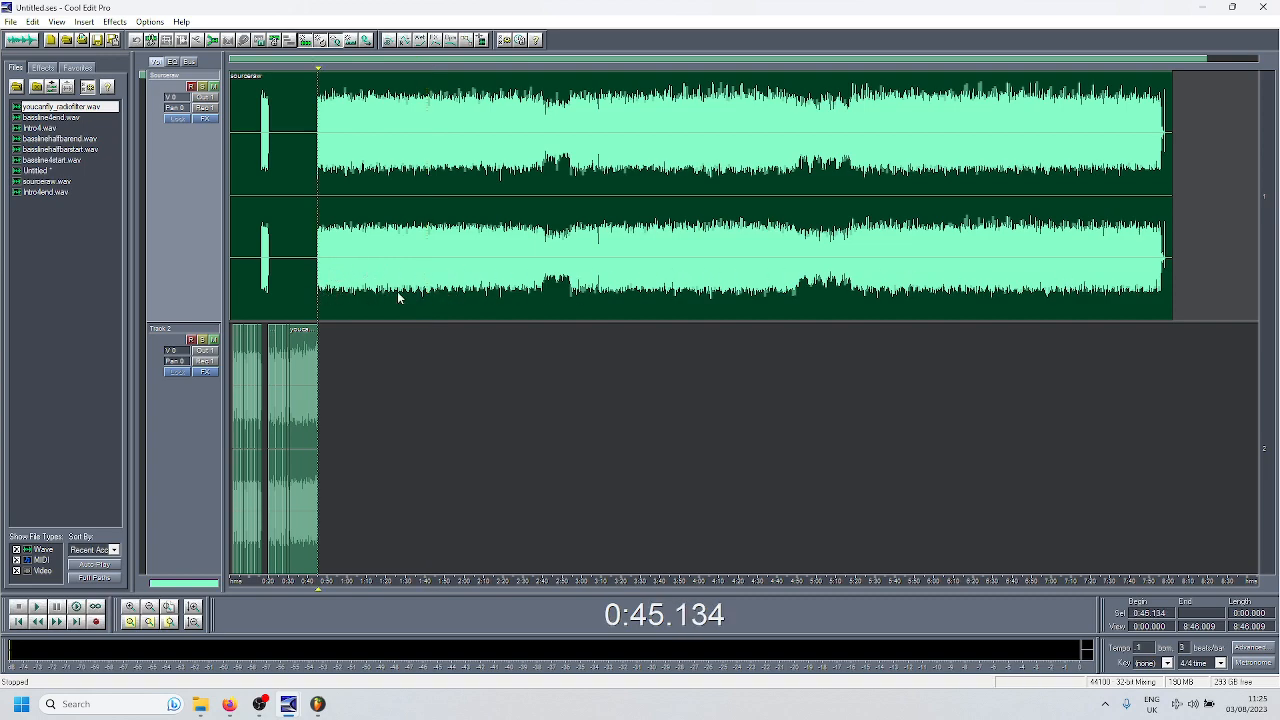
{"action": "left_click", "coordinate": [1162, 291]}
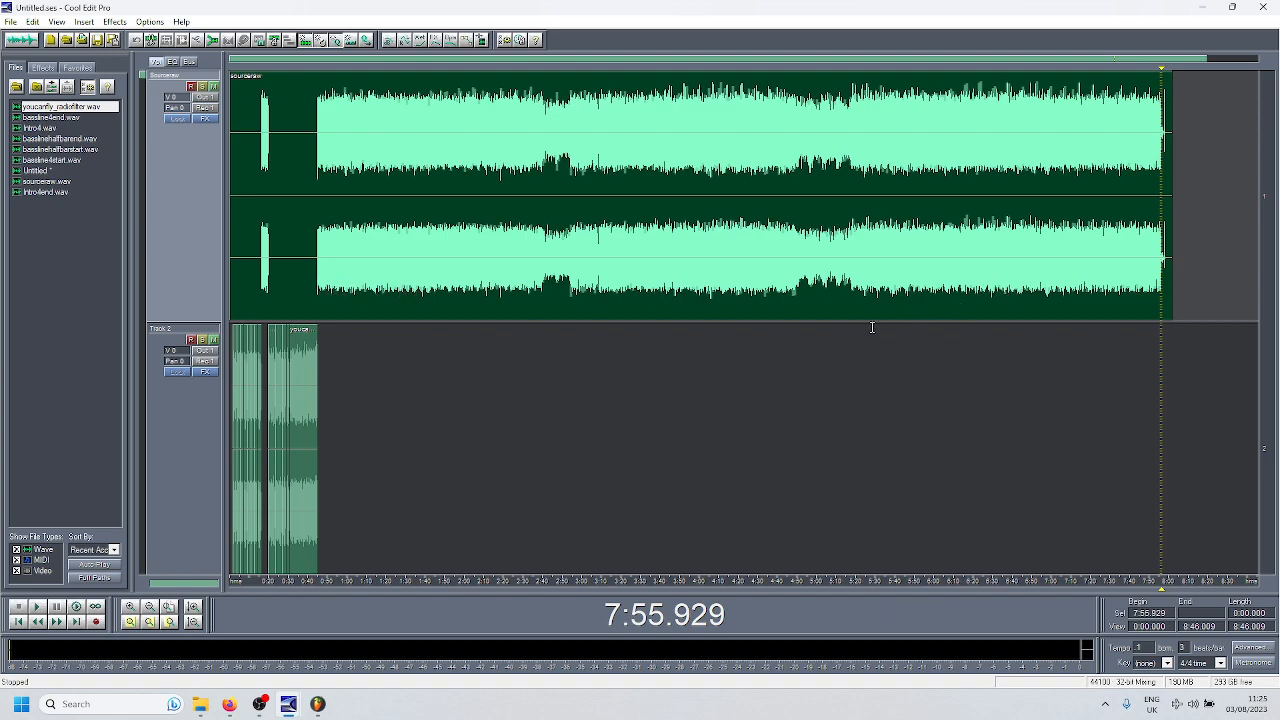
- Play the arrangement from the first intro clip at 0:02.032 through the radio-filter clip into the source track's main section, and stop
{"action": "scroll", "coordinate": [248, 340], "scroll_direction": "up", "scroll_amount": 5}
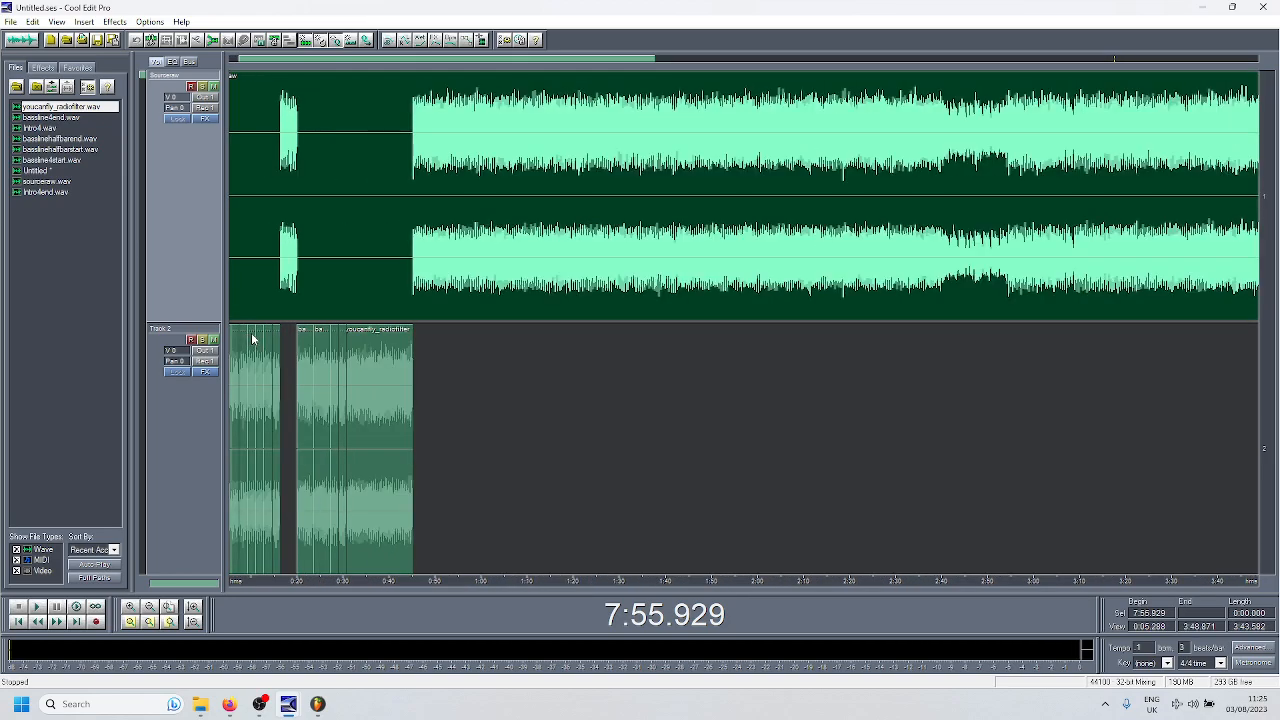
{"action": "scroll", "coordinate": [375, 588], "scroll_direction": "up", "scroll_amount": 2}
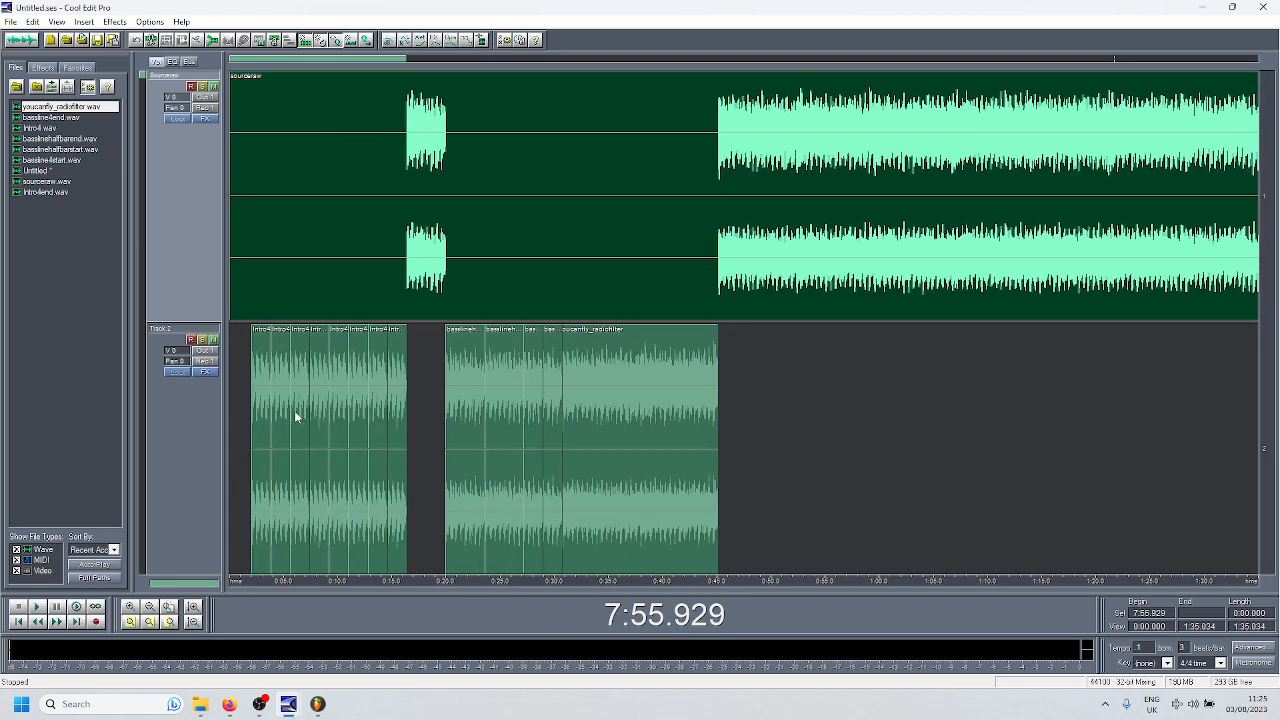
{"action": "scroll", "coordinate": [294, 410], "scroll_direction": "up", "scroll_amount": 2}
{"action": "scroll", "coordinate": [294, 406], "scroll_direction": "up", "scroll_amount": 1}
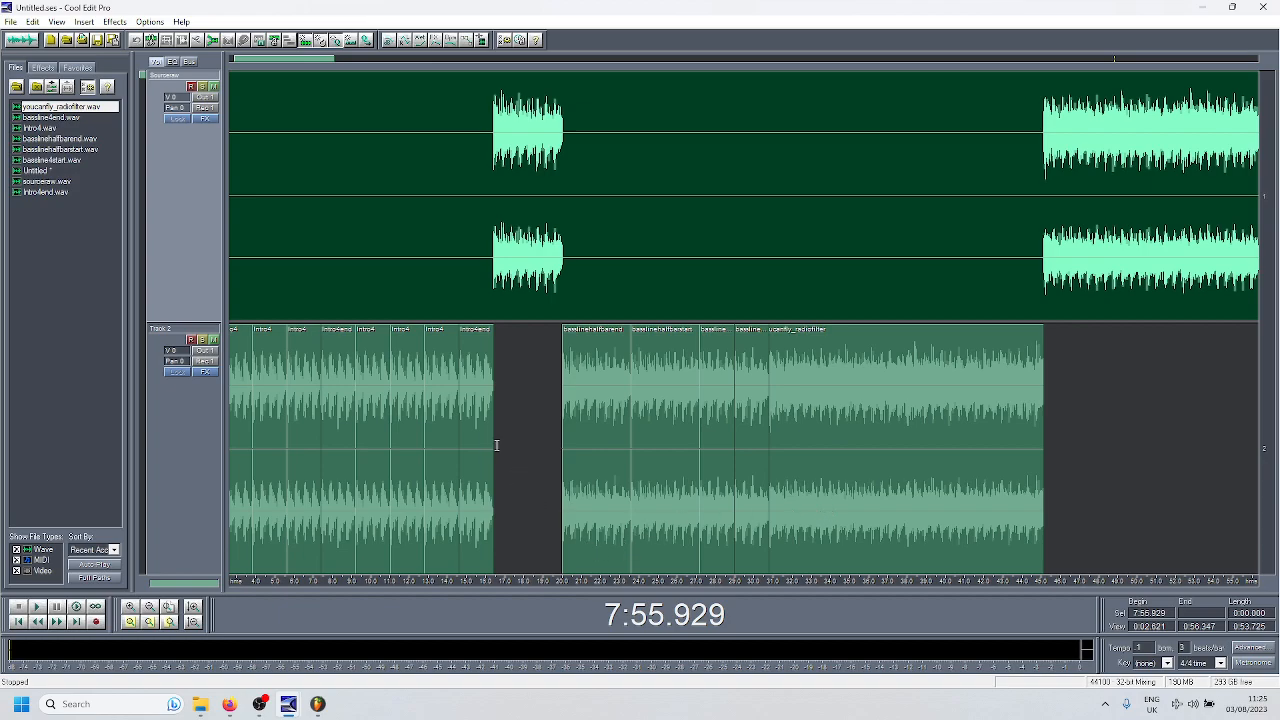
{"action": "scroll", "coordinate": [369, 322], "scroll_direction": "down", "scroll_amount": 1}
{"action": "left_click", "coordinate": [265, 288]}
{"action": "left_click", "coordinate": [260, 287]}
{"action": "key", "text": "space"}
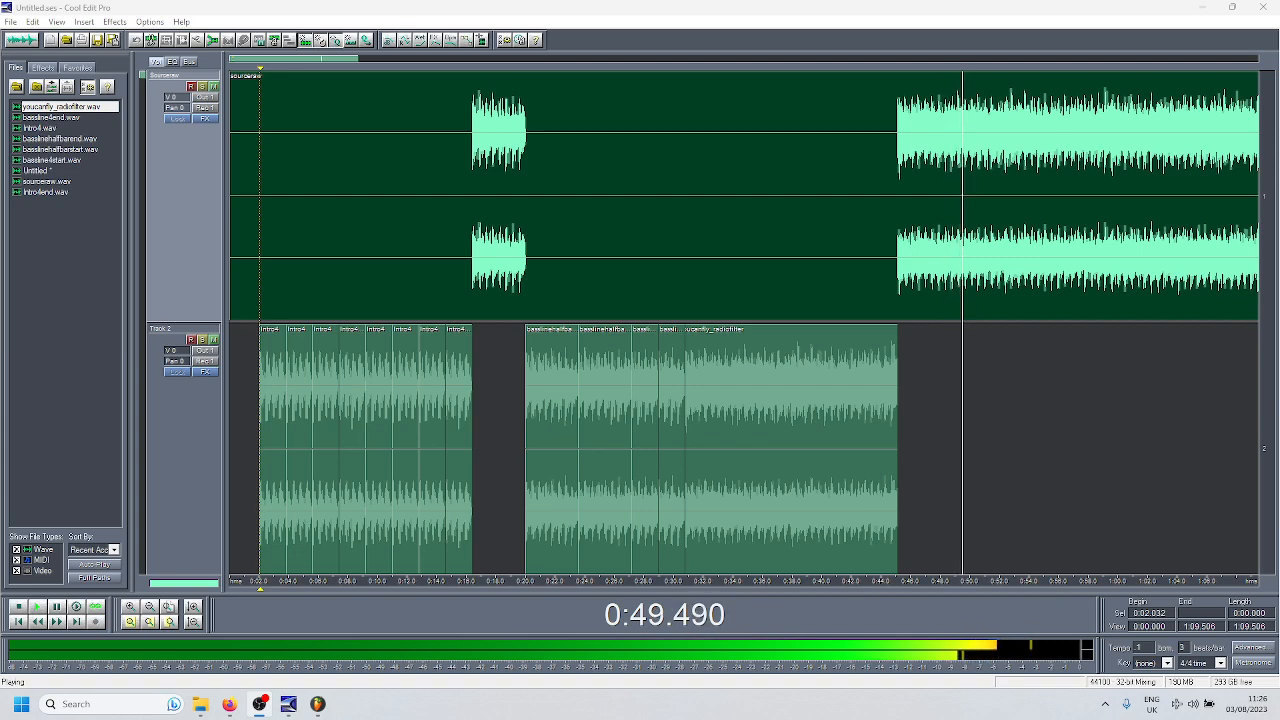
{"action": "left_click", "coordinate": [26, 609]}
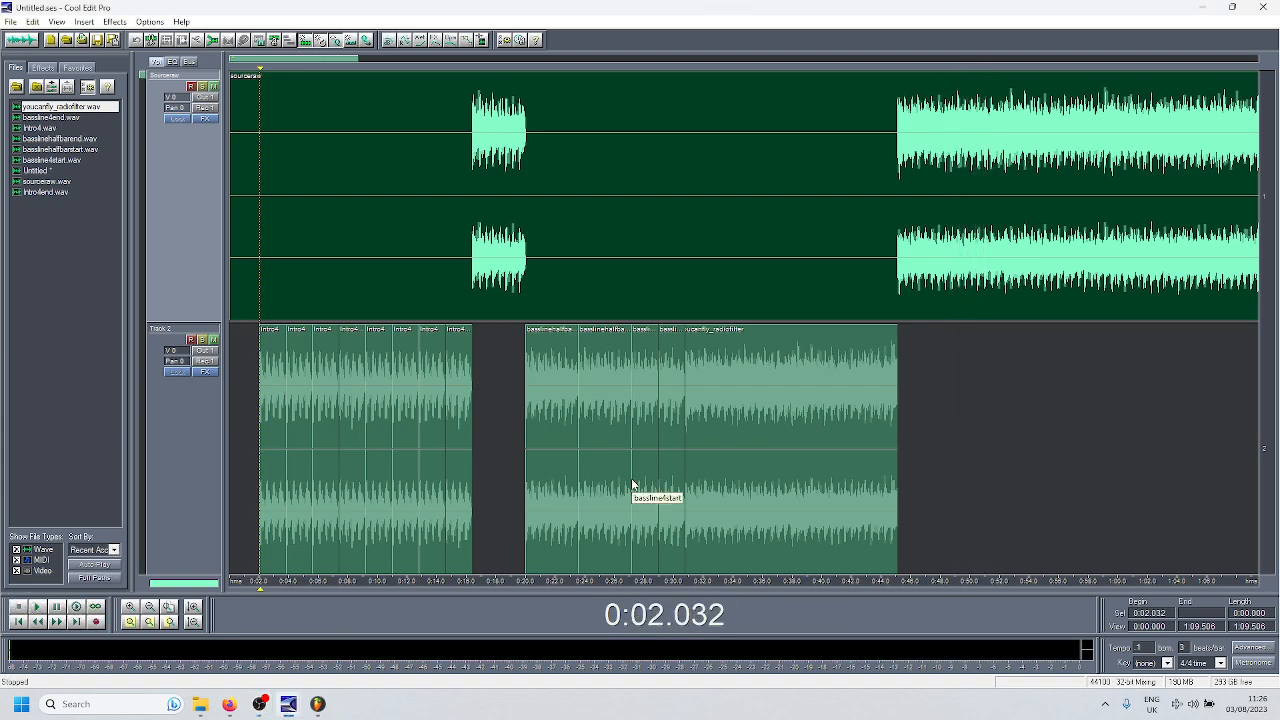
- Inspect the end of the source track and select its quiet tail from 7:56.770 to 7:57.662
{"action": "scroll", "coordinate": [686, 406], "scroll_direction": "down", "scroll_amount": 4}
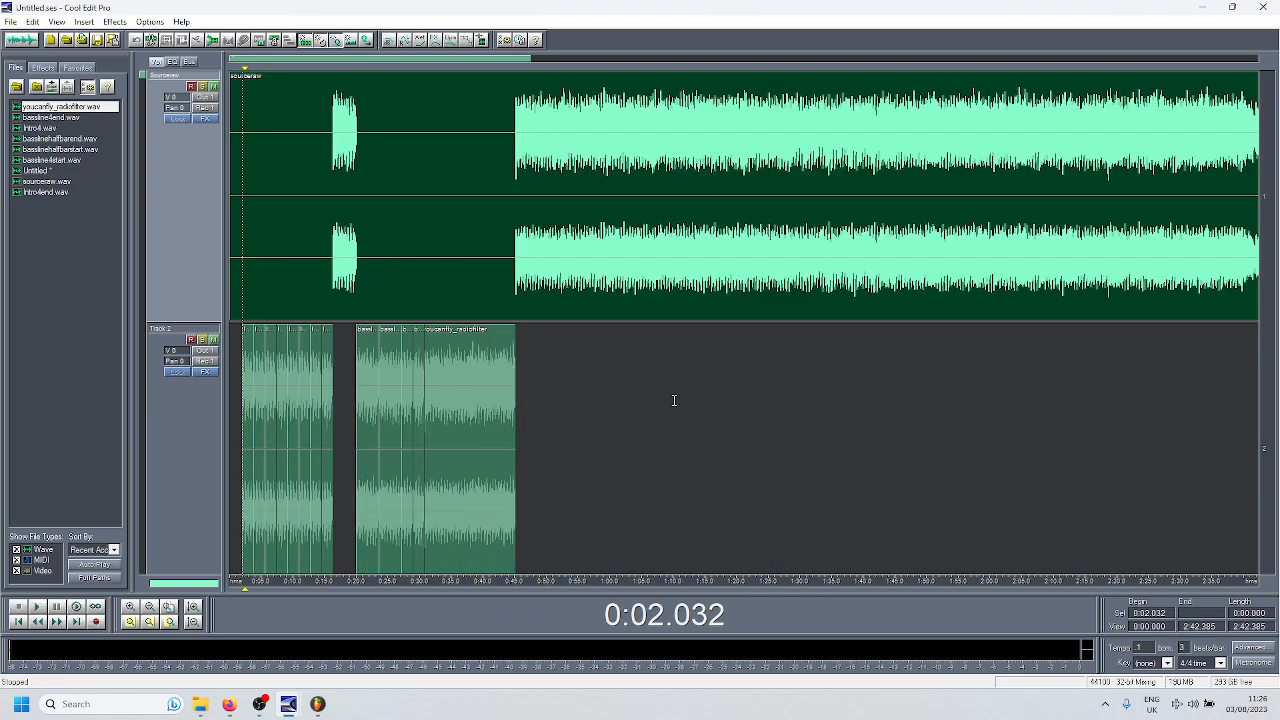
{"action": "scroll", "coordinate": [469, 343], "scroll_direction": "down", "scroll_amount": 4}
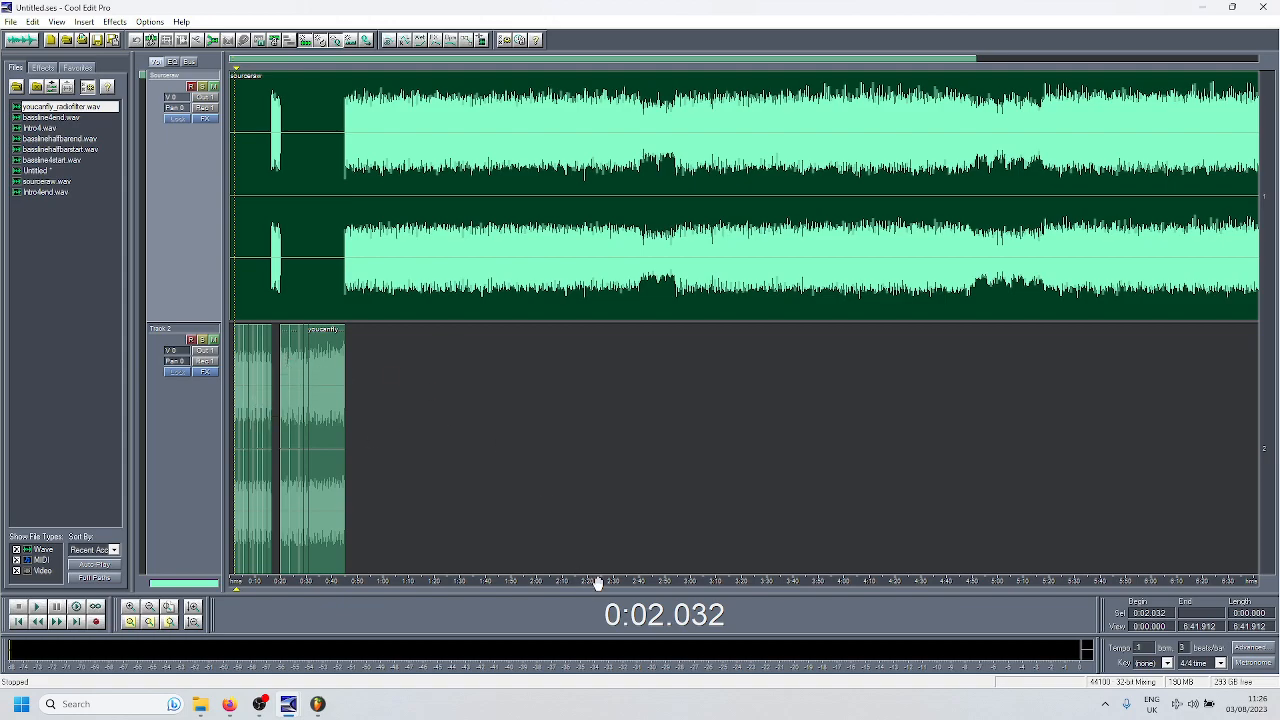
{"action": "left_click_drag", "start_coordinate": [597, 583], "coordinate": [141, 566]}
{"action": "left_click", "coordinate": [1060, 269]}
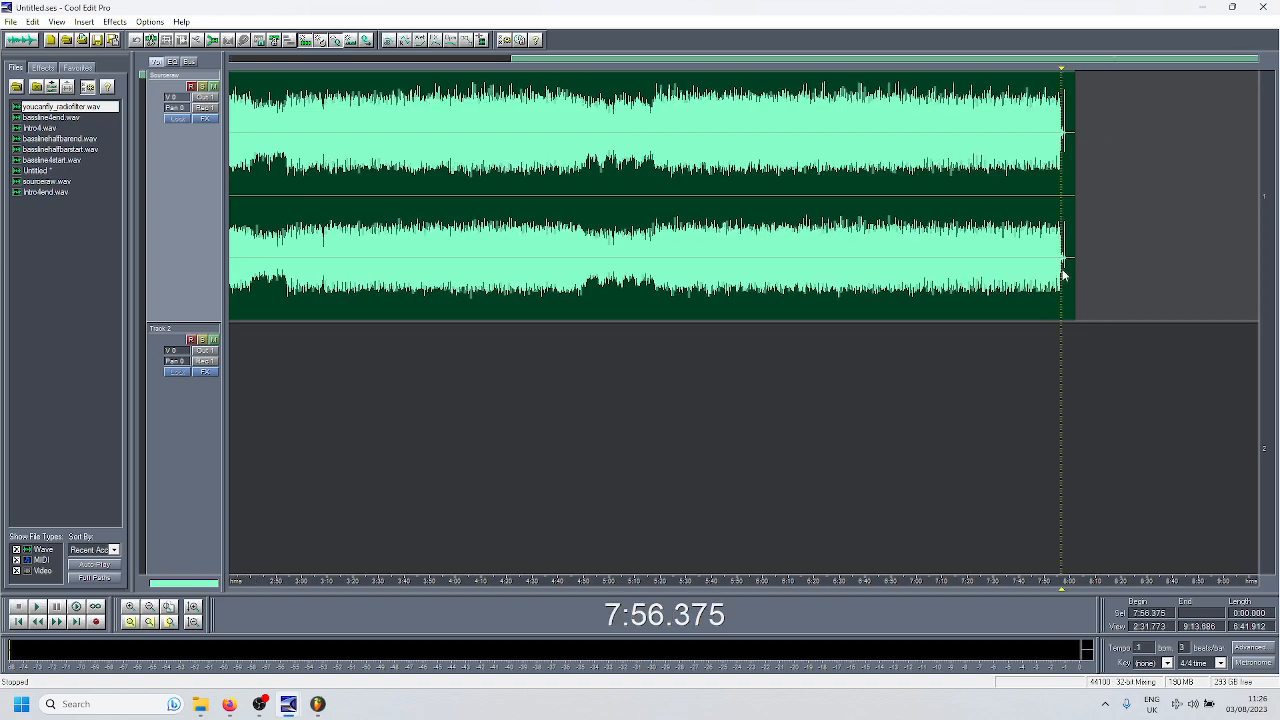
{"action": "scroll", "coordinate": [1062, 260], "scroll_direction": "up", "scroll_amount": 3}
{"action": "scroll", "coordinate": [1077, 166], "scroll_direction": "up", "scroll_amount": 3}
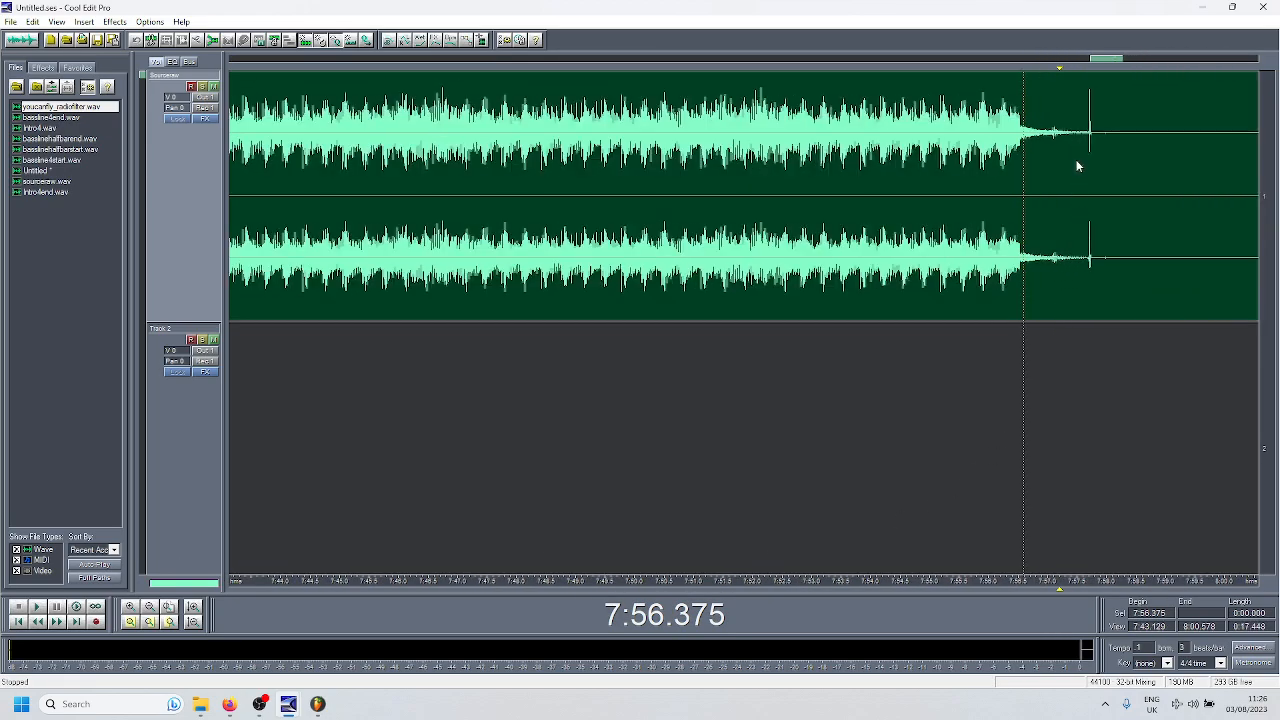
{"action": "left_click_drag", "start_coordinate": [1034, 143], "coordinate": [1087, 150]}
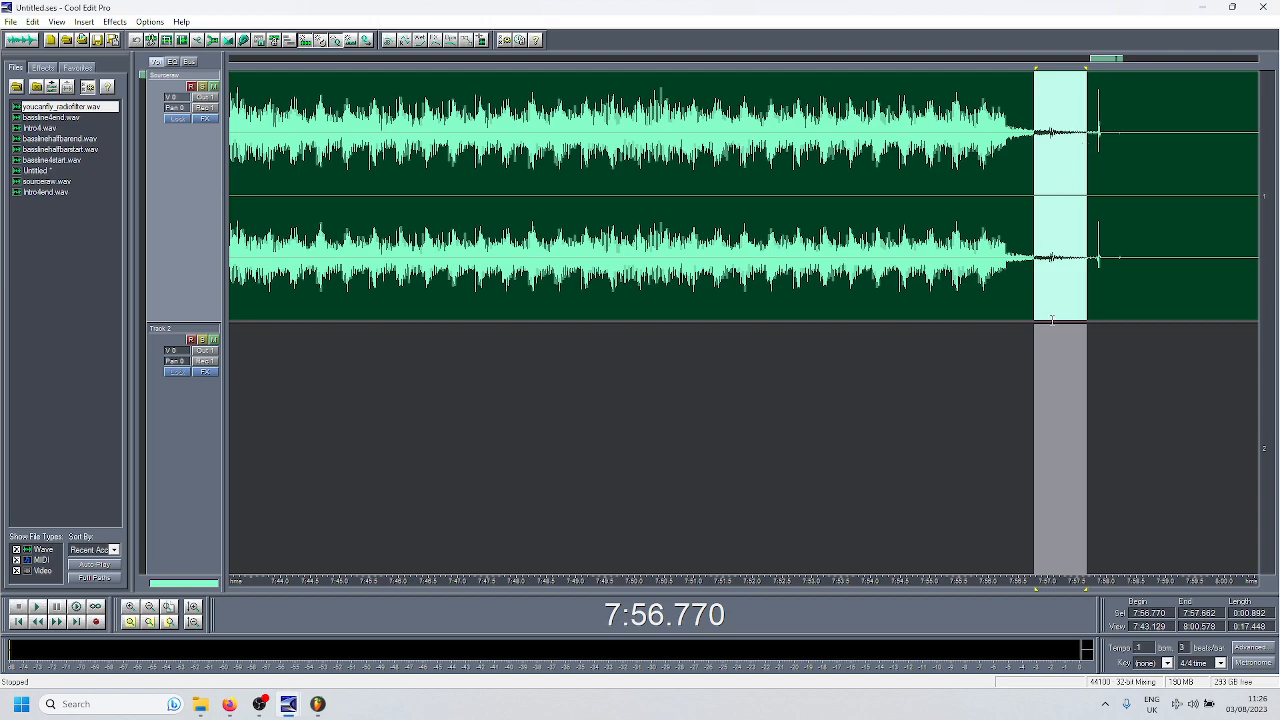
- Listen to the source track's ending from 7:56.261 and place the cursor in the fading tail at 7:56.657
{"action": "left_click", "coordinate": [1005, 266]}
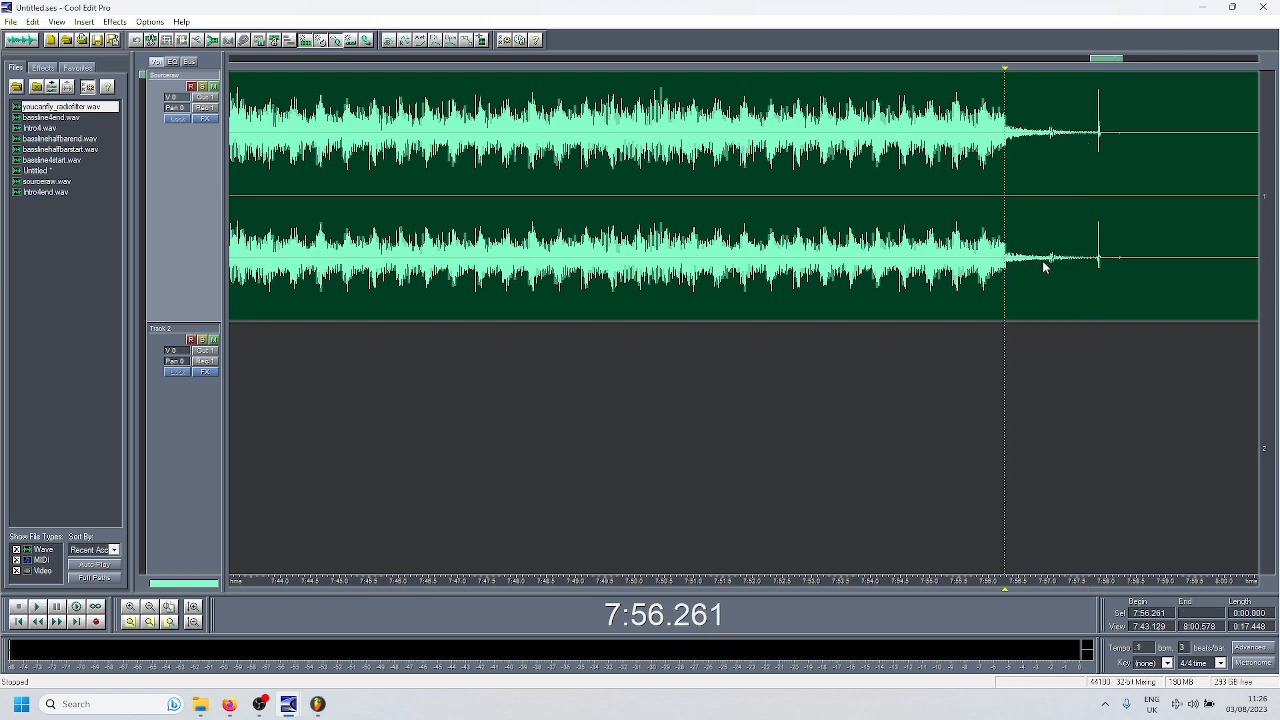
{"action": "key", "text": "space"}
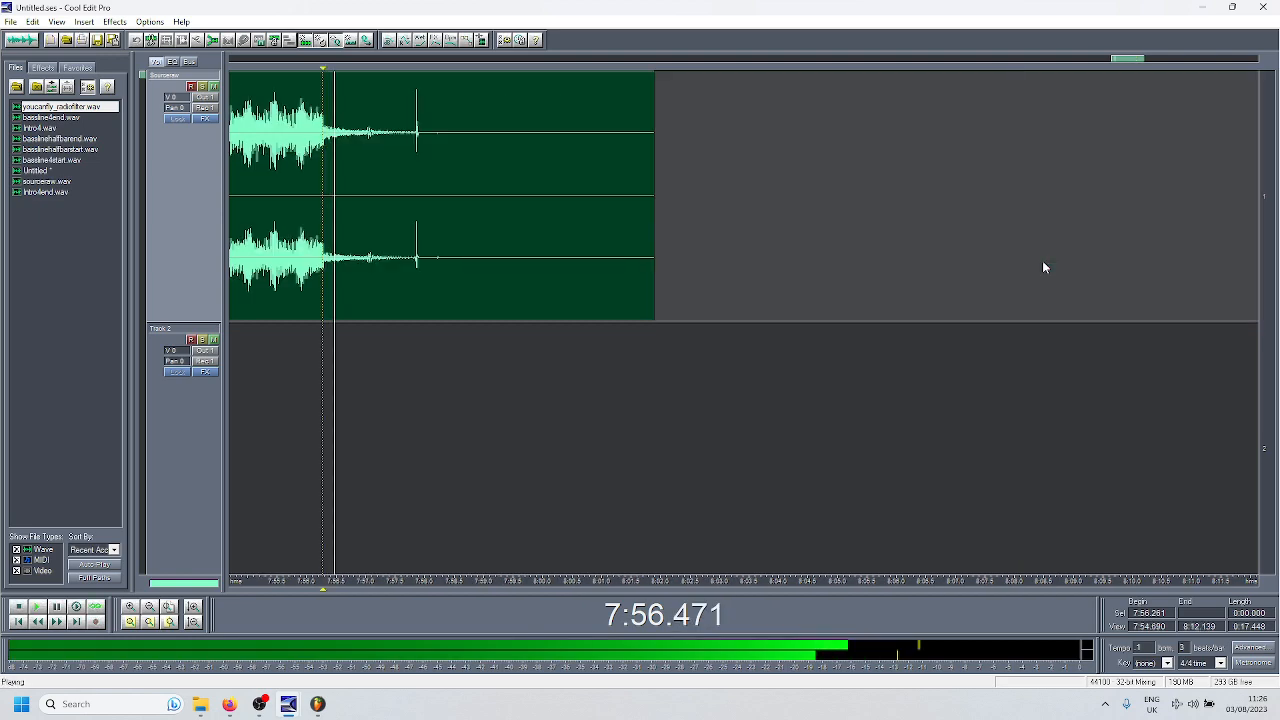
{"action": "key", "text": "space"}
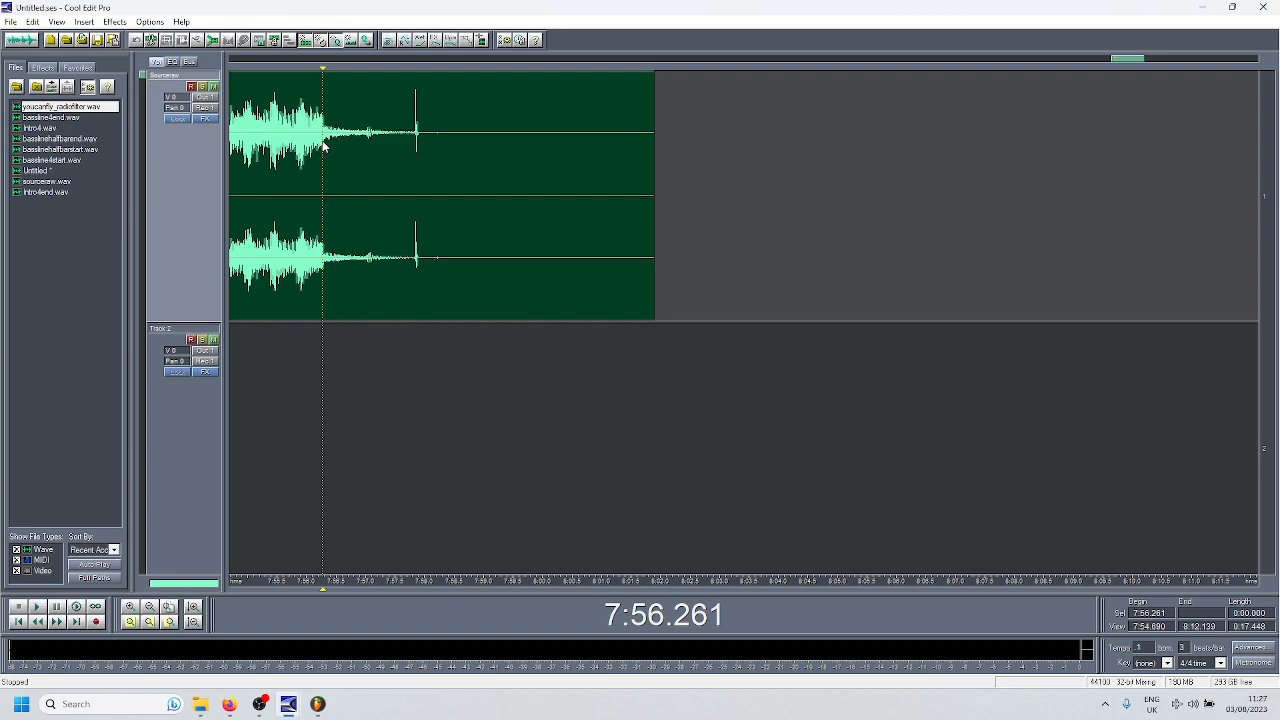
{"action": "left_click_drag", "start_coordinate": [320, 140], "coordinate": [359, 140]}
{"action": "left_click", "coordinate": [345, 198]}
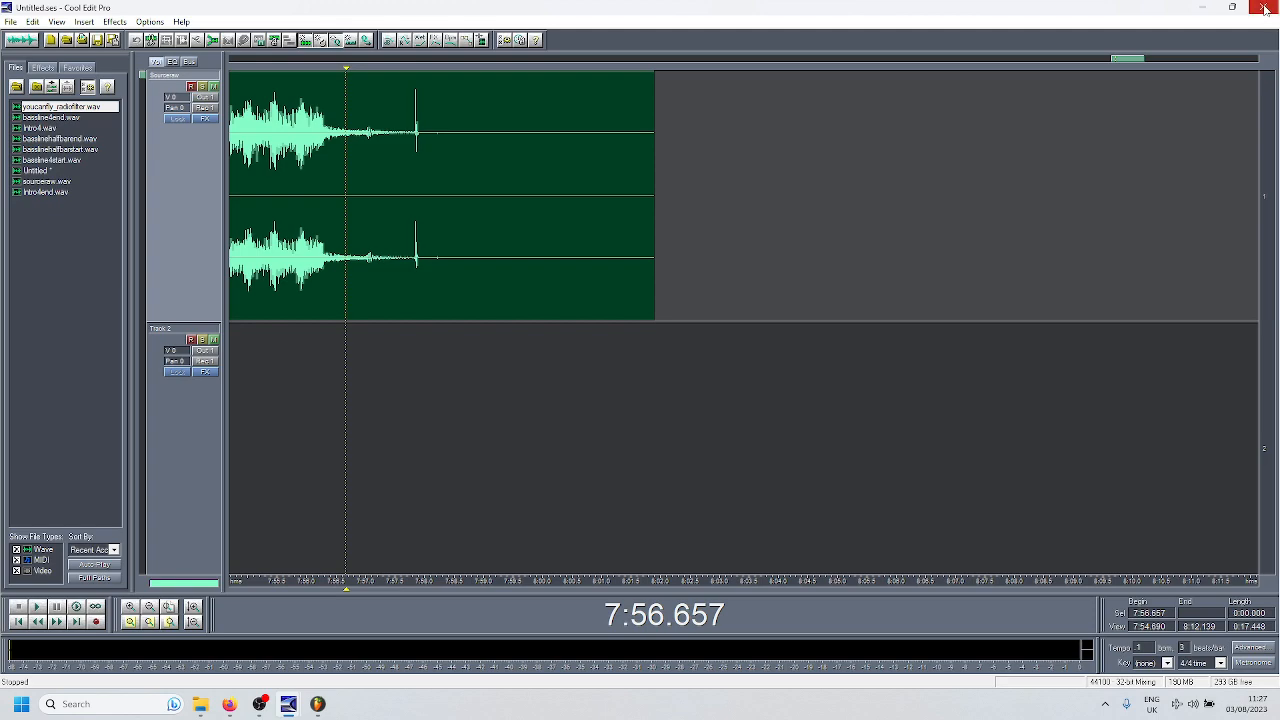
- Switch to the Longer Edit session and locate the first Intro4 clip's start at 0:03.390 and the FirstBounce section around 0:28.706
{"action": "mouse_move", "coordinate": [335, 710]}
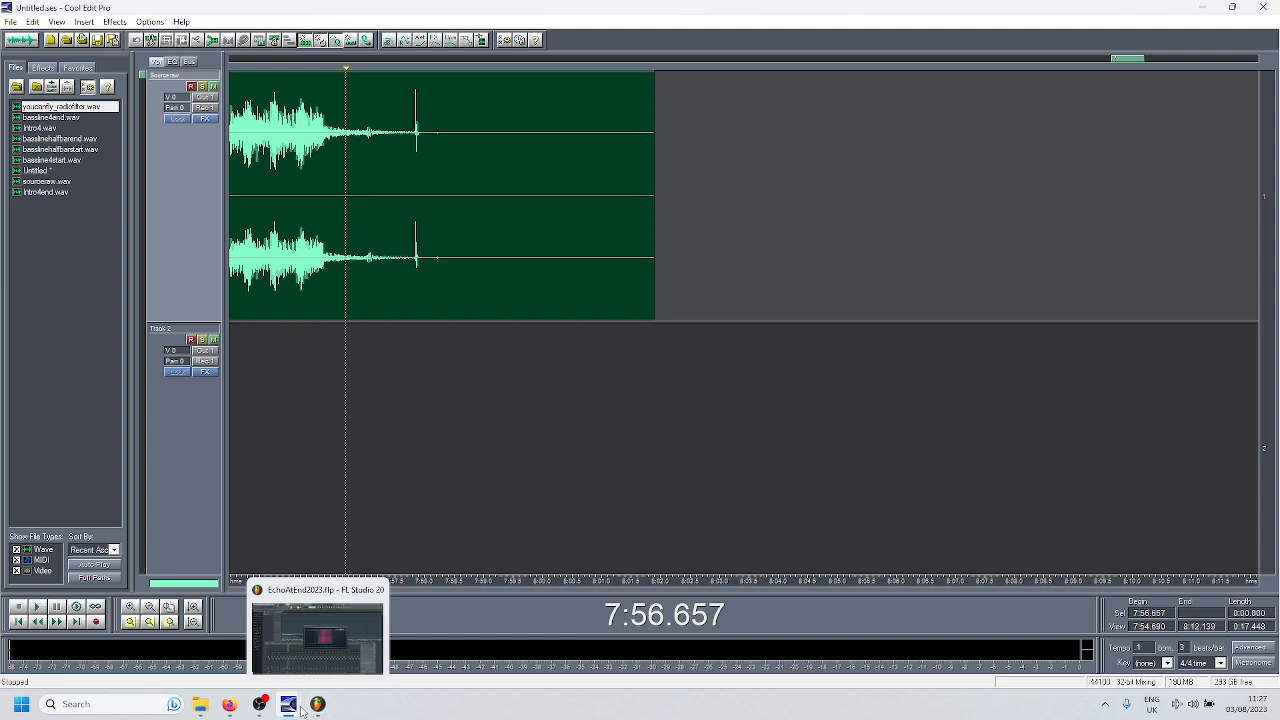
{"action": "mouse_move", "coordinate": [290, 708]}
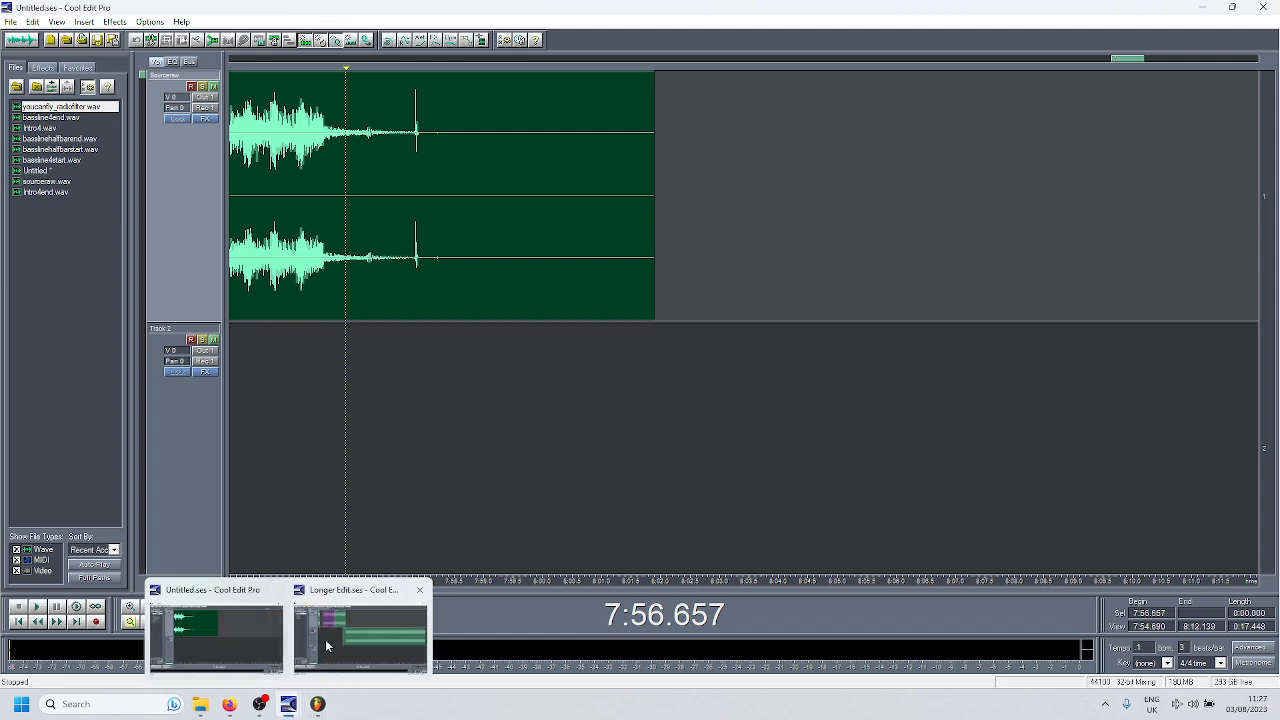
{"action": "left_click", "coordinate": [366, 638]}
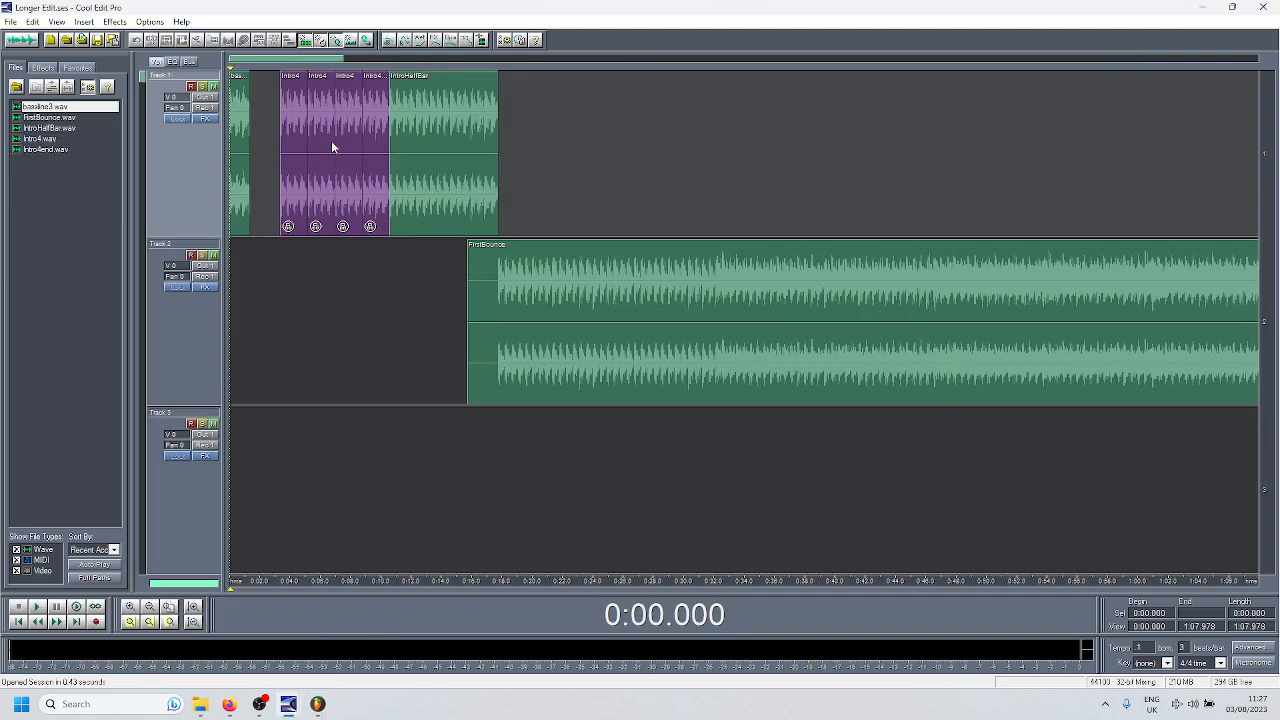
{"action": "left_click", "coordinate": [280, 252]}
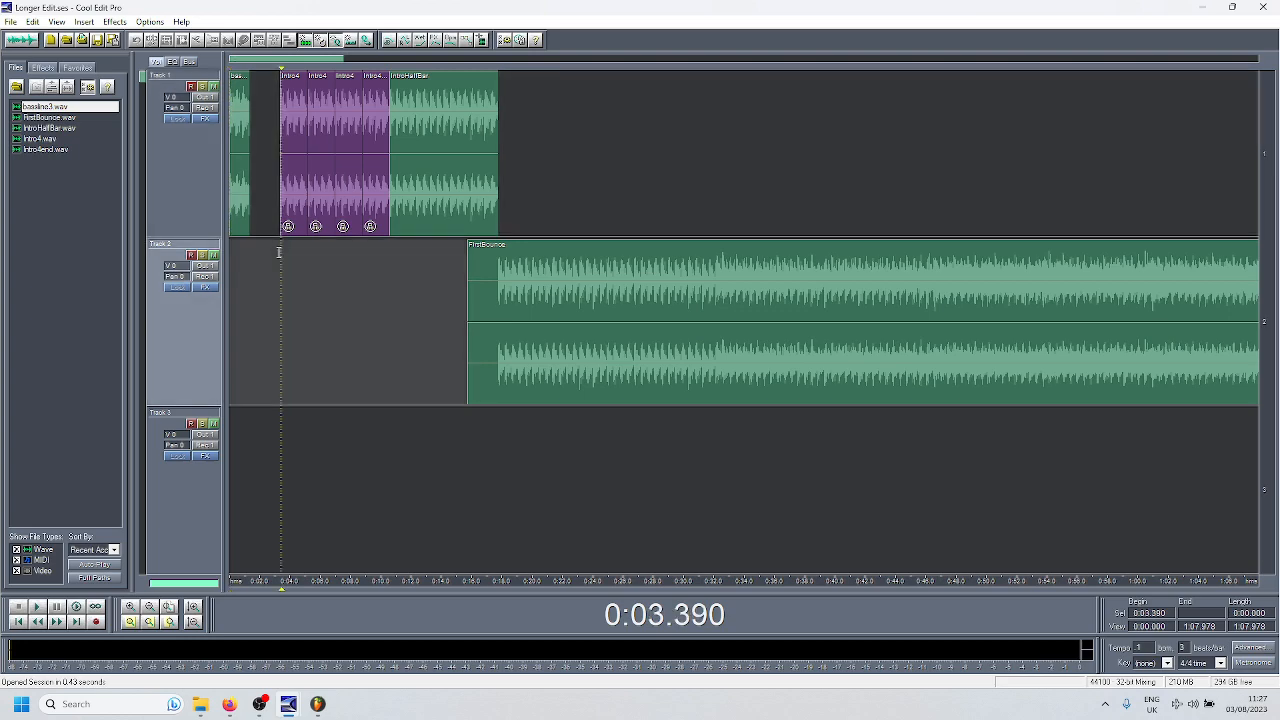
{"action": "left_click", "coordinate": [664, 325]}
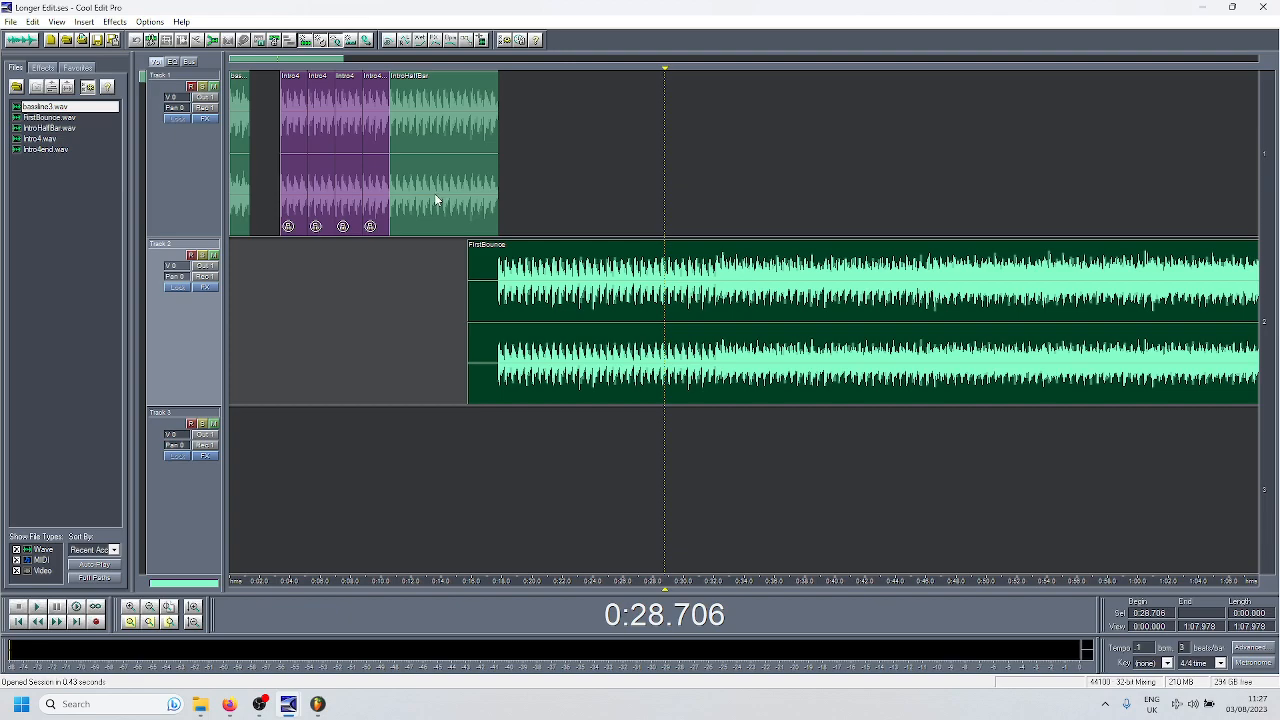
{"action": "left_click", "coordinate": [280, 289]}
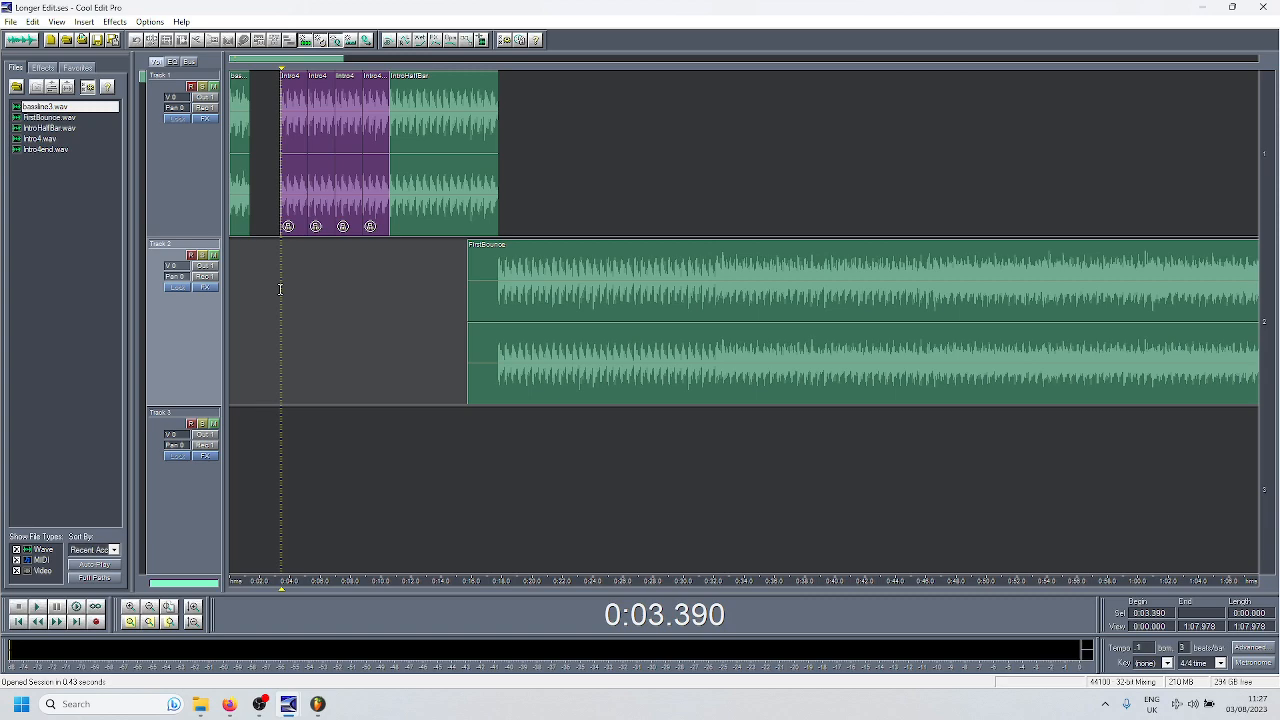
- Play the FirstBounce clip around its section change, from 0:32.096 and from 0:31.567, and stop
{"action": "left_click", "coordinate": [710, 318]}
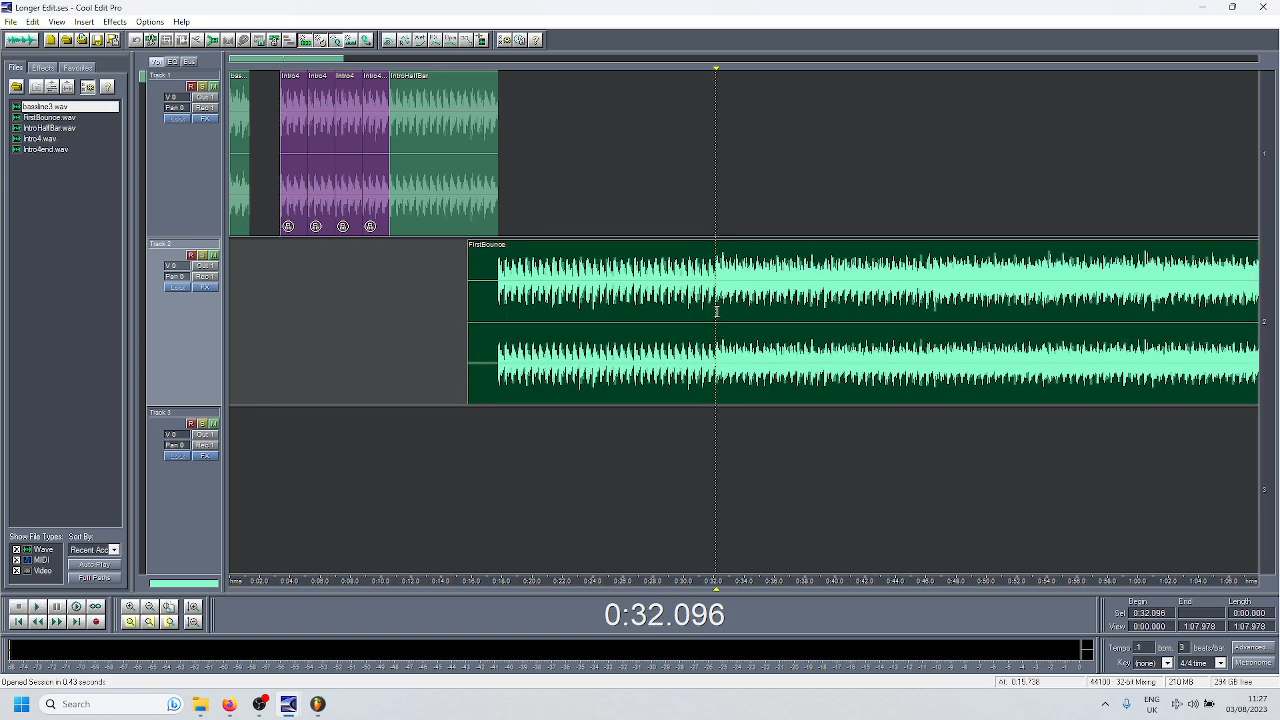
{"action": "key", "text": "space"}
{"action": "left_click", "coordinate": [708, 310]}
{"action": "key", "text": "space"}
{"action": "key", "text": "space"}
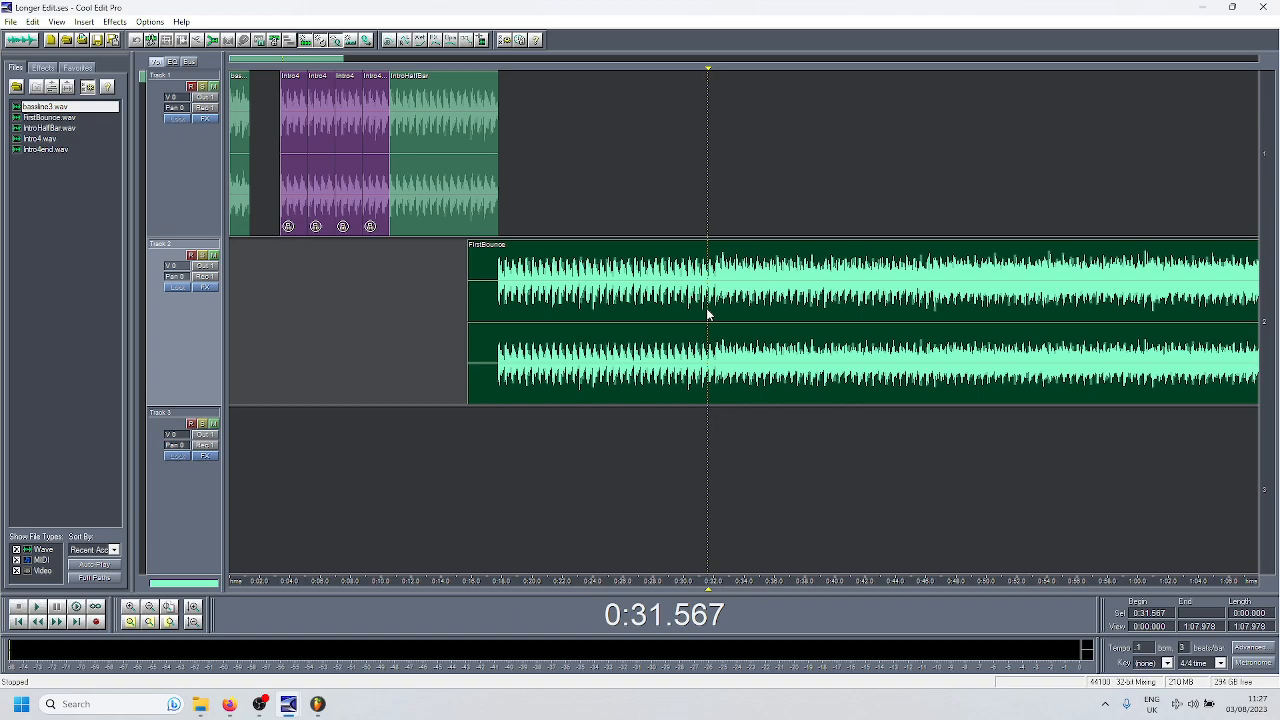
- Place the cursor at the FirstBounce audio's start (0:17.777), its section change (0:32.096) and the first Intro4 clip's start (0:03.390)
{"action": "left_click", "coordinate": [508, 375]}
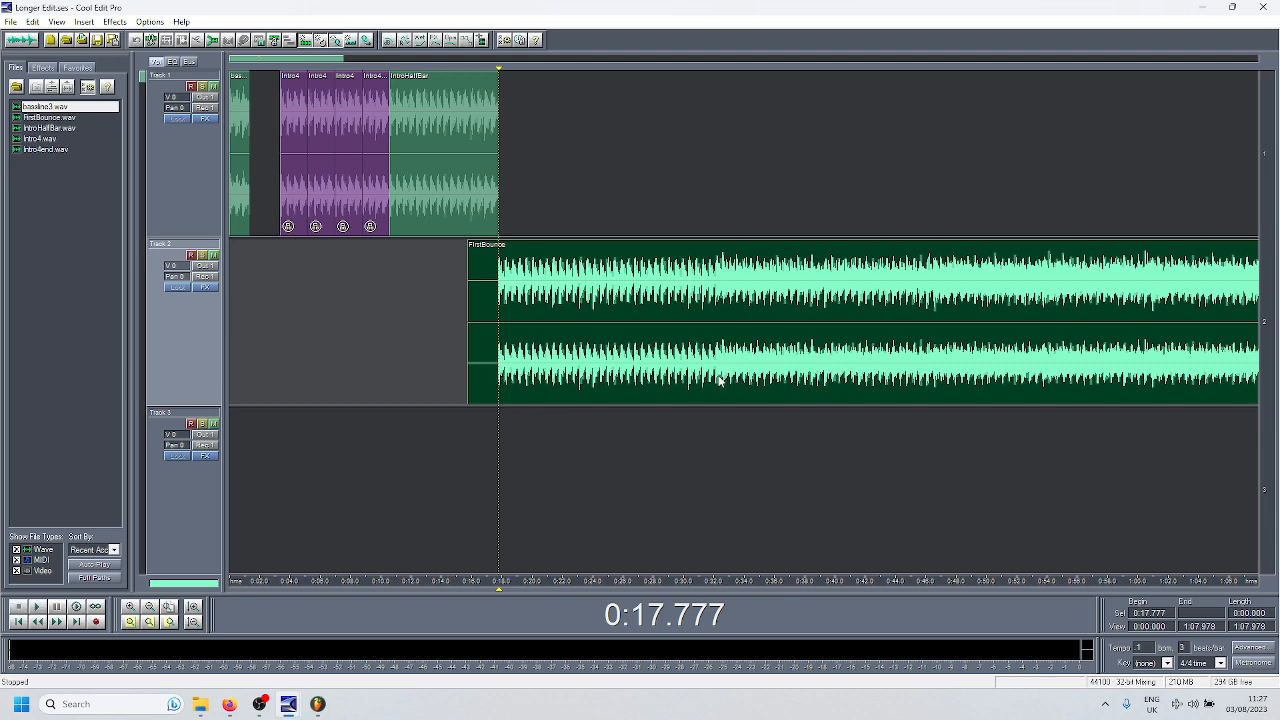
{"action": "left_click", "coordinate": [717, 379]}
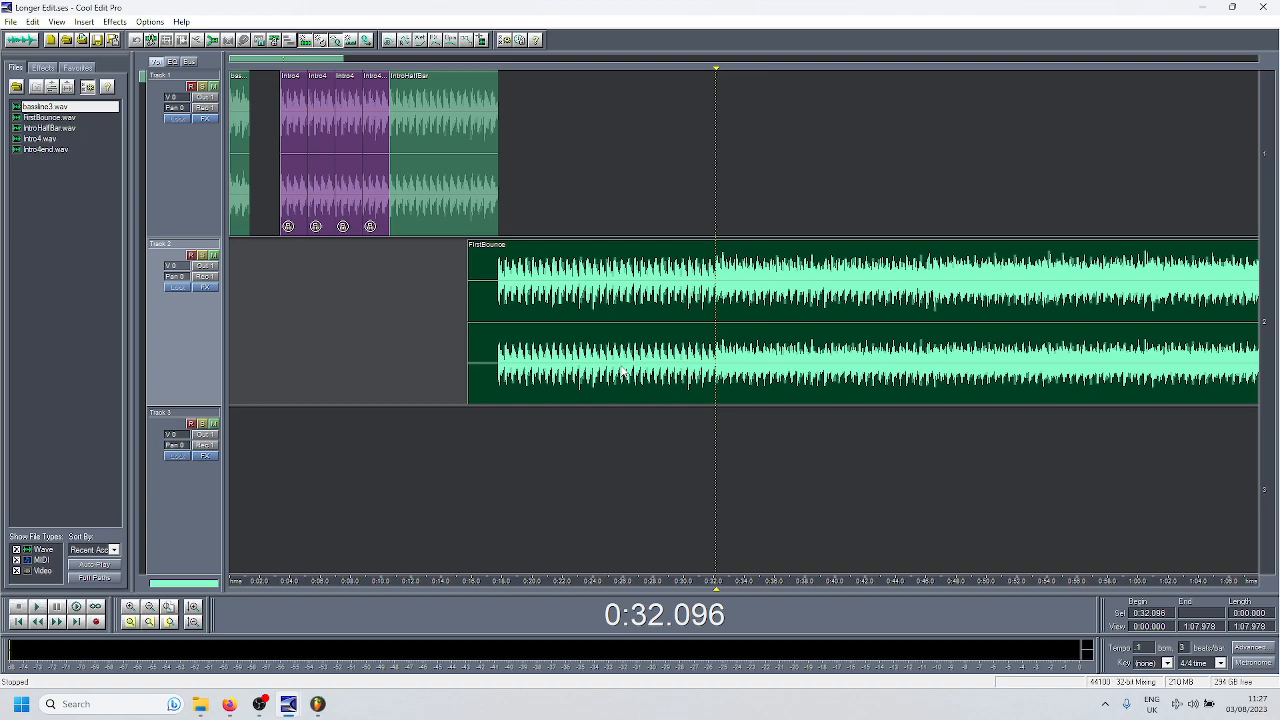
{"action": "left_click", "coordinate": [281, 206]}
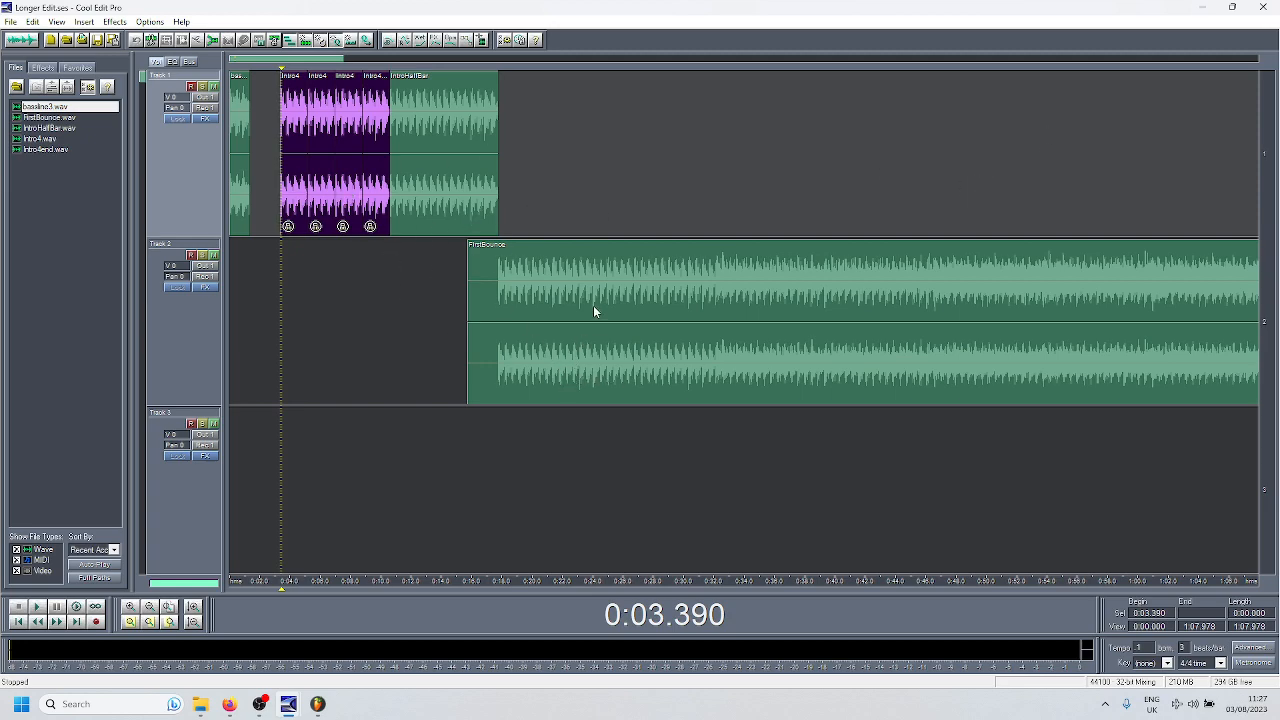
- Examine the rest of the FirstBounce clip through to its fading ending after 8:10
{"action": "left_click_drag", "start_coordinate": [684, 580], "coordinate": [289, 578]}
{"action": "left_click_drag", "start_coordinate": [1092, 575], "coordinate": [957, 586]}
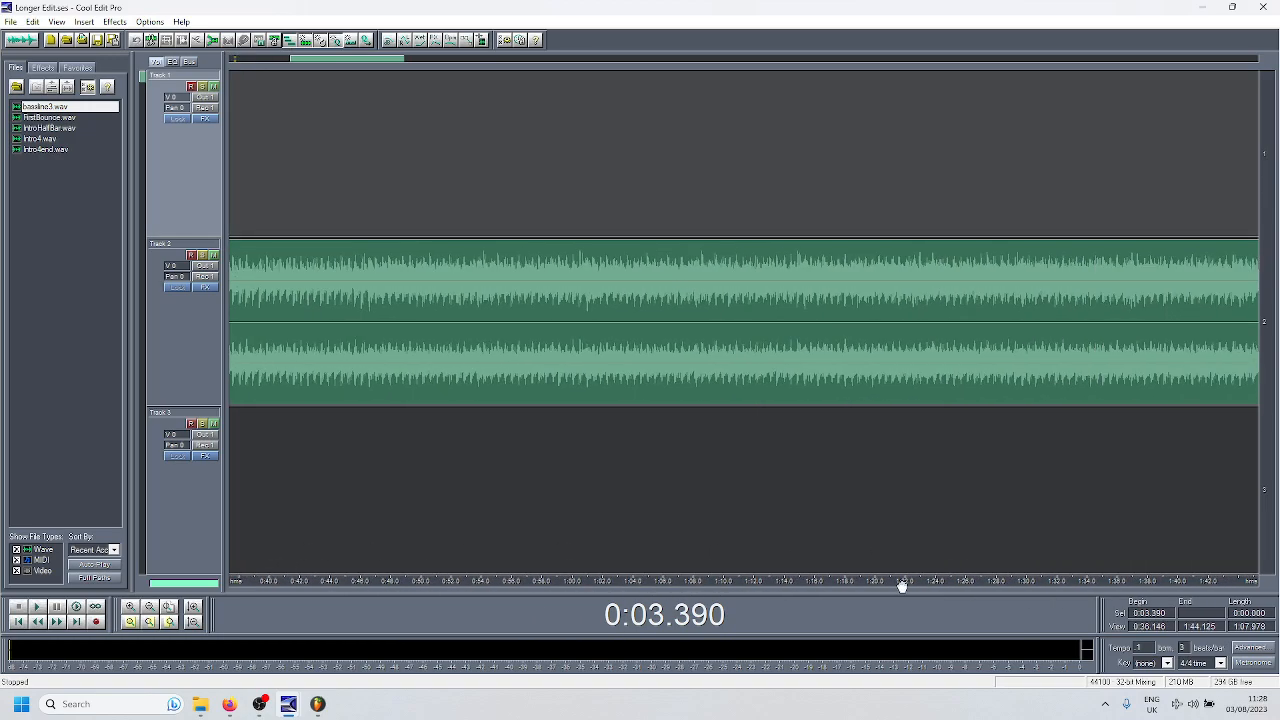
{"action": "left_click_drag", "start_coordinate": [1123, 586], "coordinate": [930, 585]}
{"action": "left_click_drag", "start_coordinate": [1046, 585], "coordinate": [420, 586]}
{"action": "left_click_drag", "start_coordinate": [1128, 584], "coordinate": [475, 584]}
{"action": "left_click_drag", "start_coordinate": [1060, 584], "coordinate": [400, 583]}
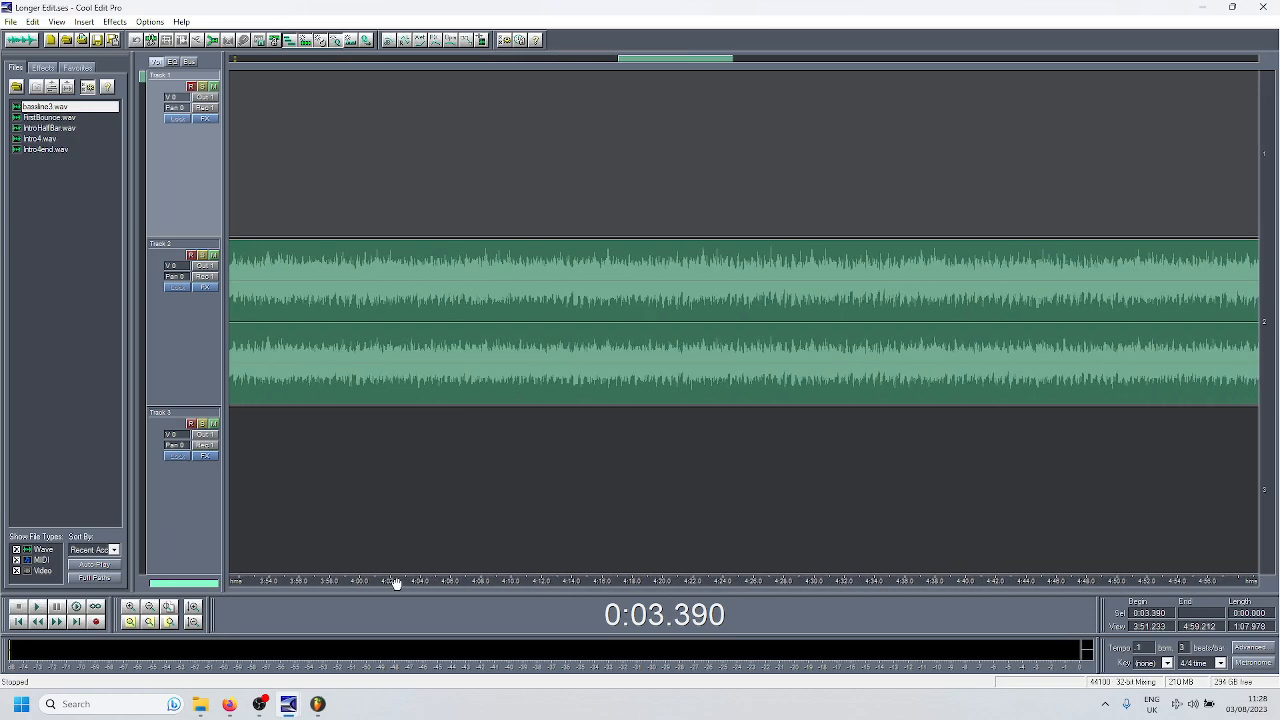
{"action": "scroll", "coordinate": [772, 375], "scroll_direction": "down", "scroll_amount": 2}
{"action": "scroll", "coordinate": [775, 375], "scroll_direction": "down", "scroll_amount": 3}
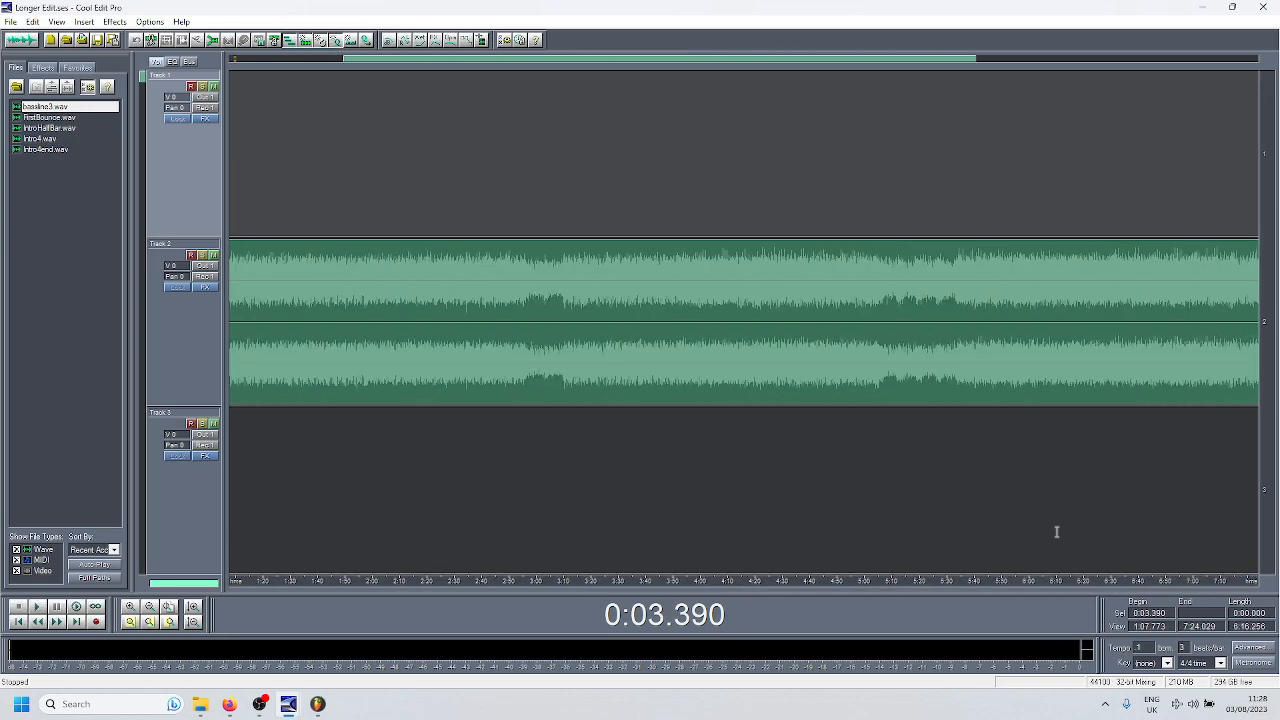
{"action": "left_click_drag", "start_coordinate": [1082, 585], "coordinate": [599, 581]}
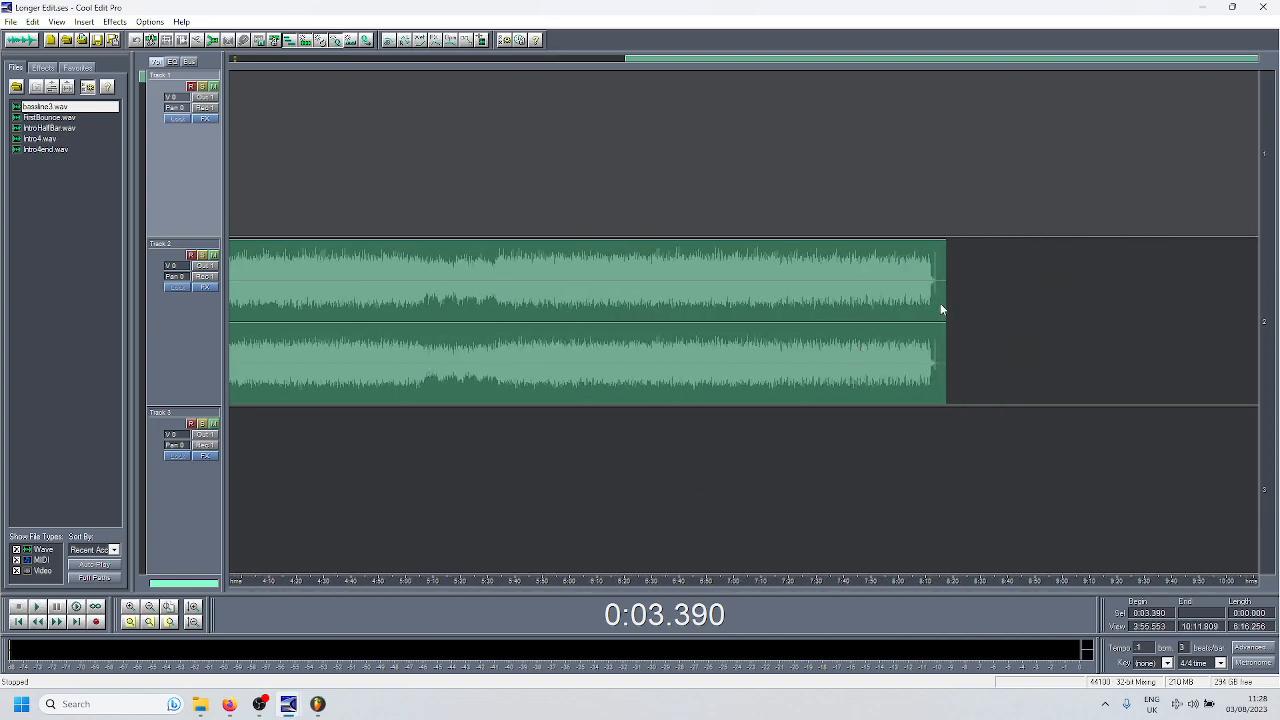
{"action": "scroll", "coordinate": [940, 303], "scroll_direction": "up", "scroll_amount": 6}
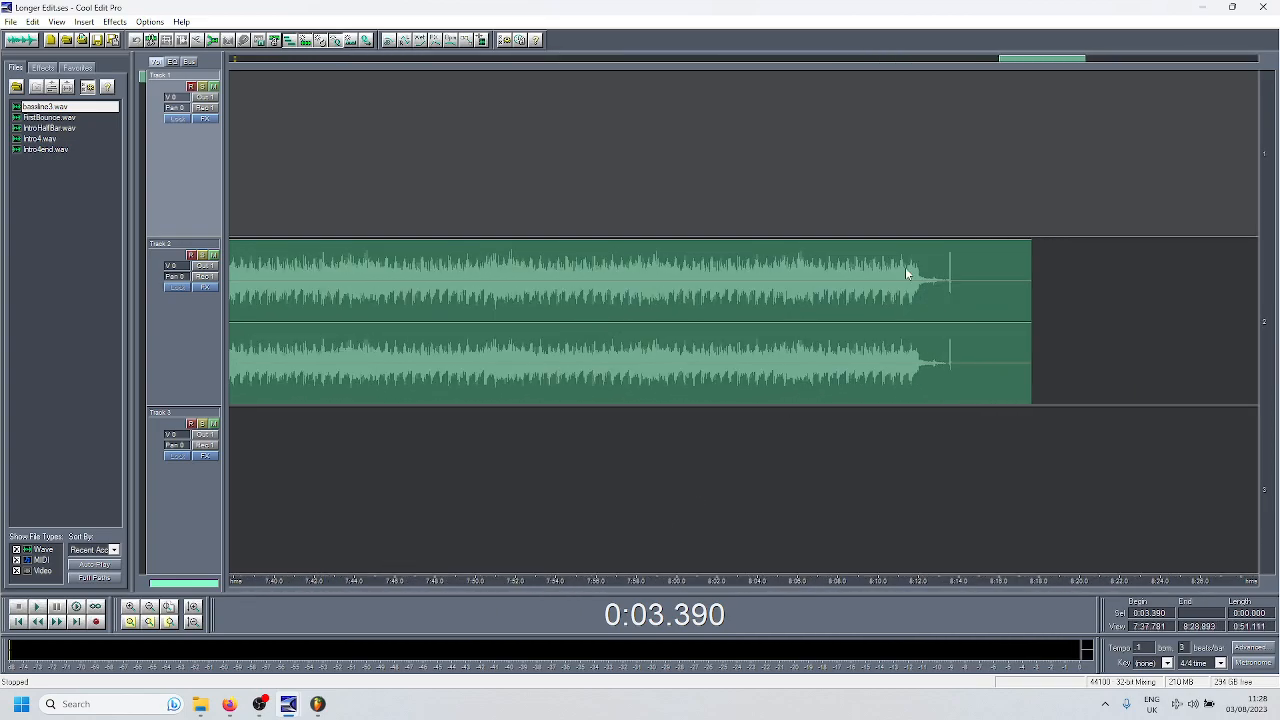
{"action": "scroll", "coordinate": [329, 304], "scroll_direction": "down", "scroll_amount": 3}
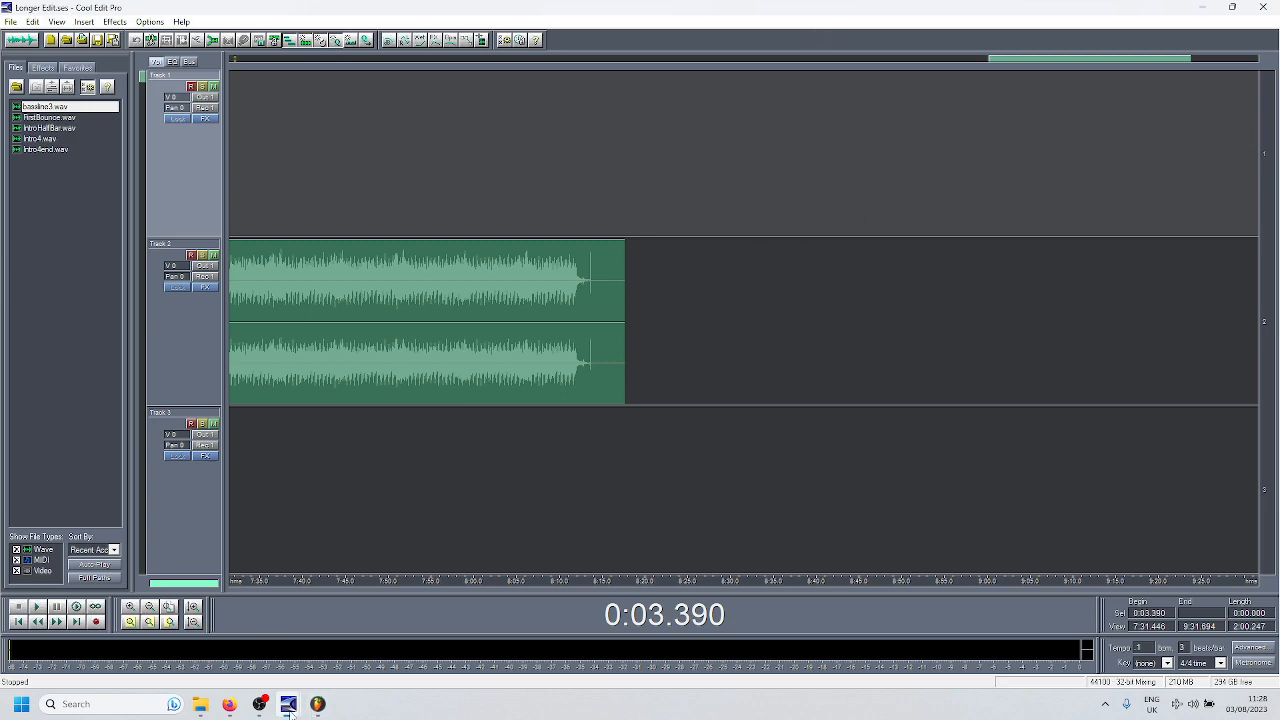
- Return to the Untitled session and examine the source track's ending, the full arrangement and the intro, bassline and radio-filter clips
{"action": "mouse_move", "coordinate": [288, 704]}
{"action": "left_click", "coordinate": [284, 637]}
{"action": "scroll", "coordinate": [385, 369], "scroll_direction": "down", "scroll_amount": 7}
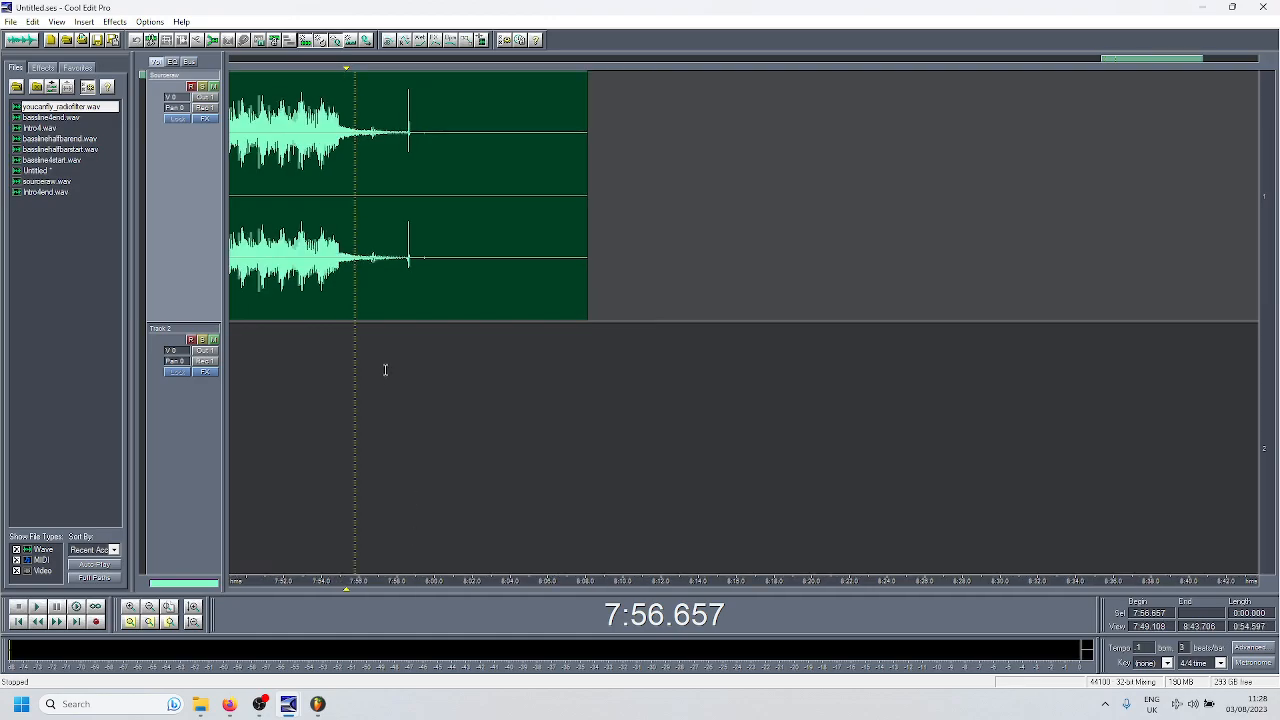
{"action": "scroll", "coordinate": [385, 498], "scroll_direction": "down", "scroll_amount": 6}
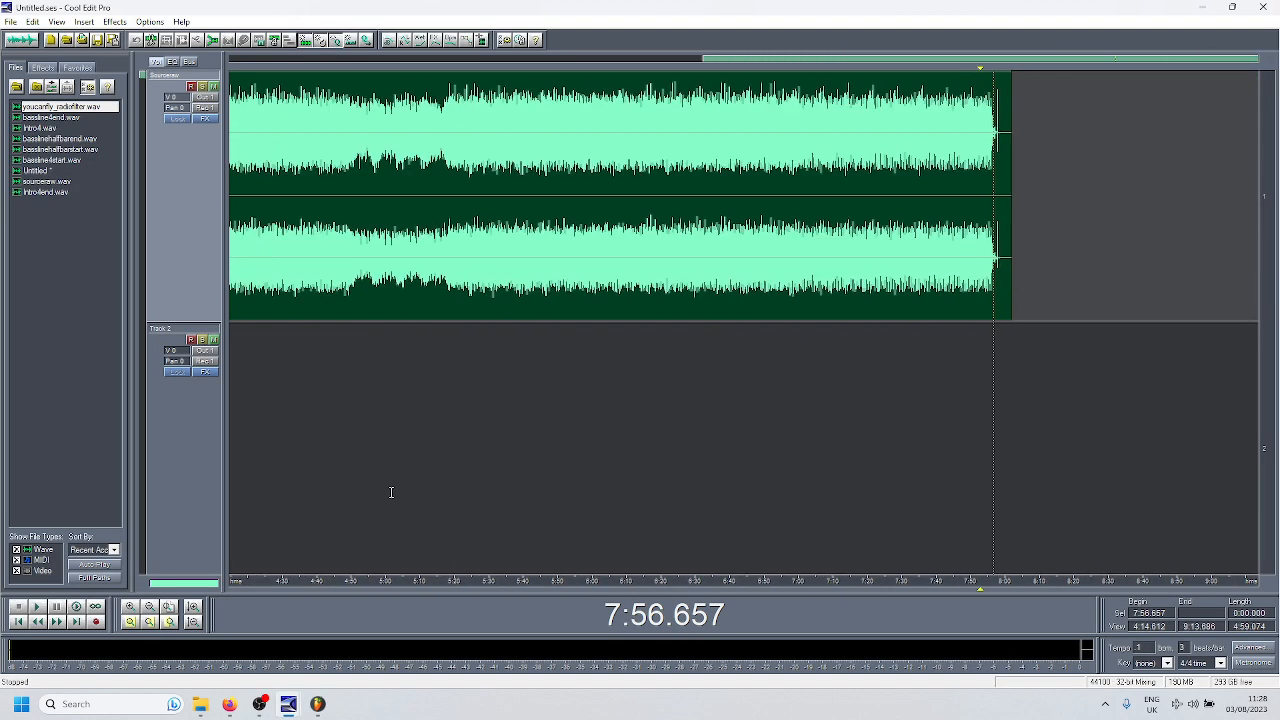
{"action": "scroll", "coordinate": [294, 586], "scroll_direction": "up", "scroll_amount": 2}
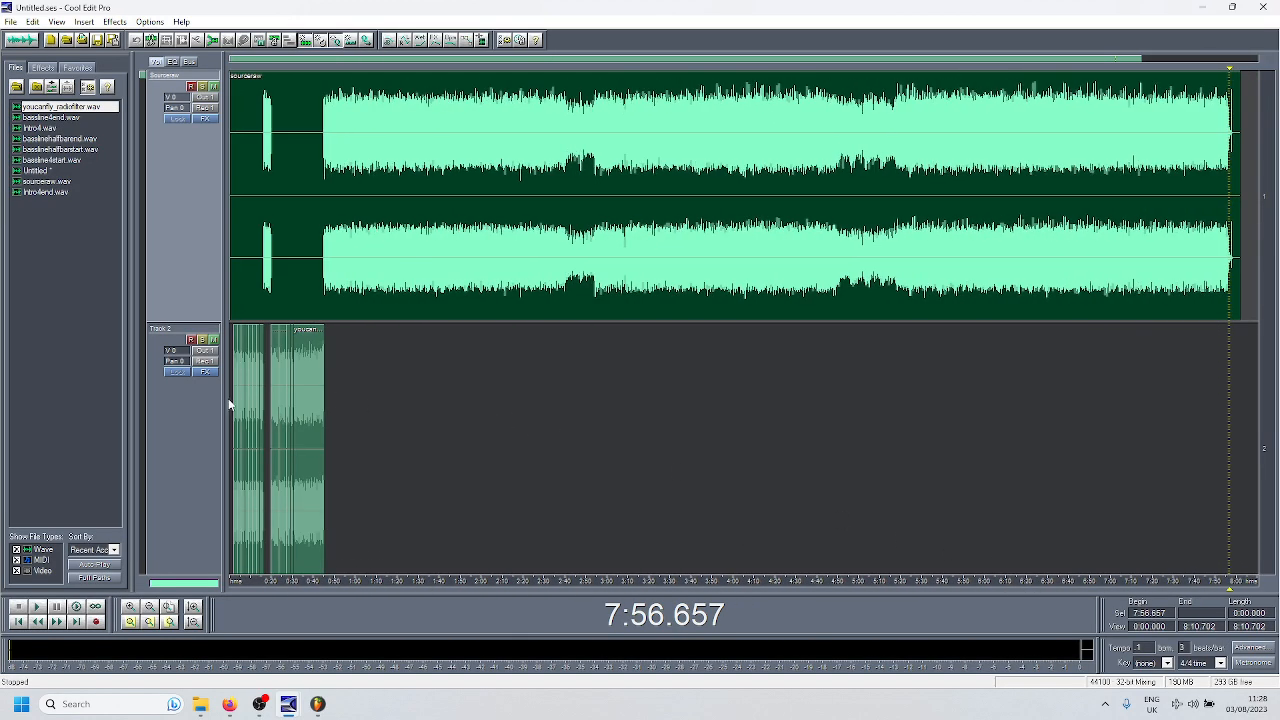
{"action": "scroll", "coordinate": [246, 405], "scroll_direction": "up", "scroll_amount": 5}
{"action": "scroll", "coordinate": [250, 422], "scroll_direction": "up", "scroll_amount": 1}
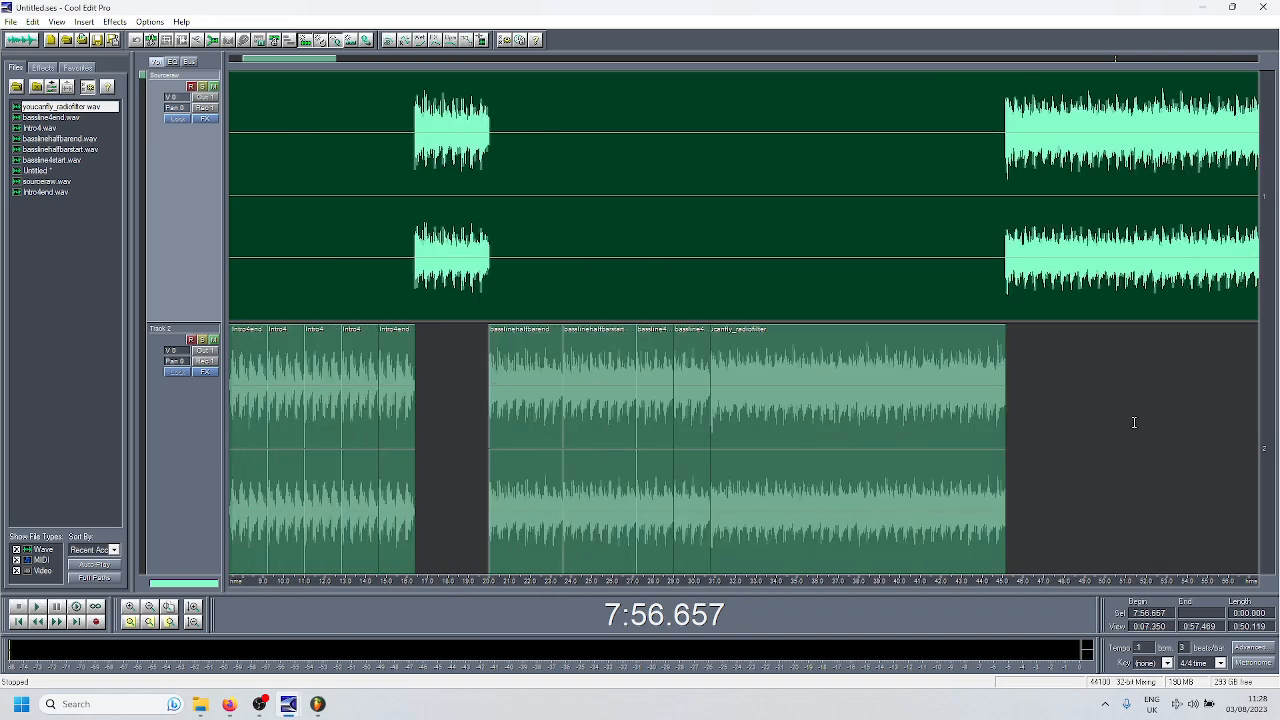
{"action": "scroll", "coordinate": [445, 448], "scroll_direction": "down", "scroll_amount": 4}
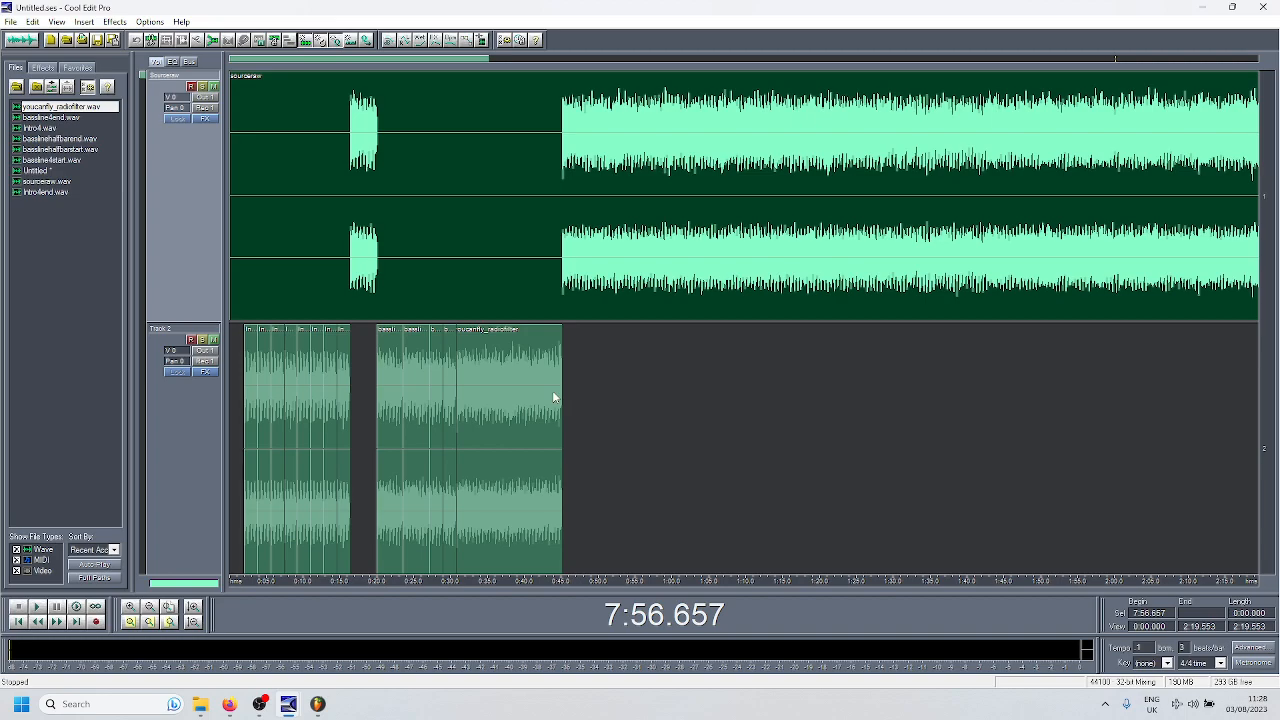
- Switch back to the Longer Edit session and try moving the FirstBounce clip on Track 2 about 6 seconds later
{"action": "mouse_move", "coordinate": [288, 704]}
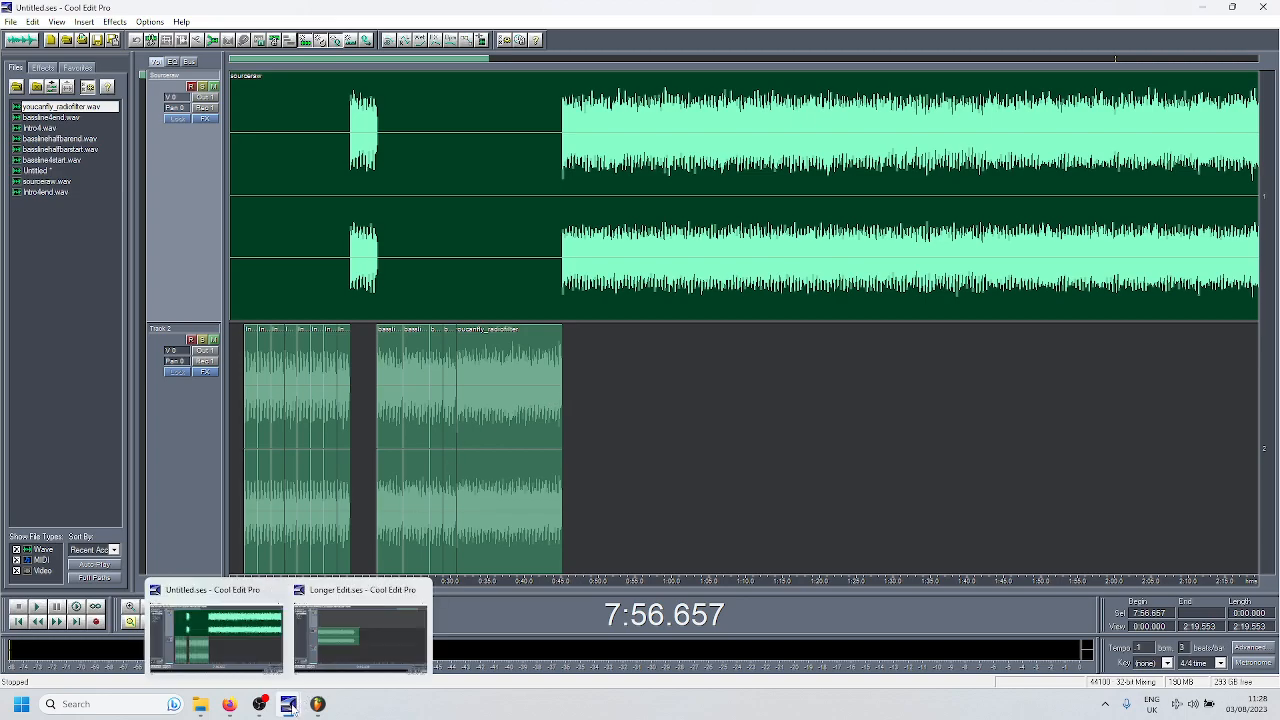
{"action": "left_click", "coordinate": [328, 646]}
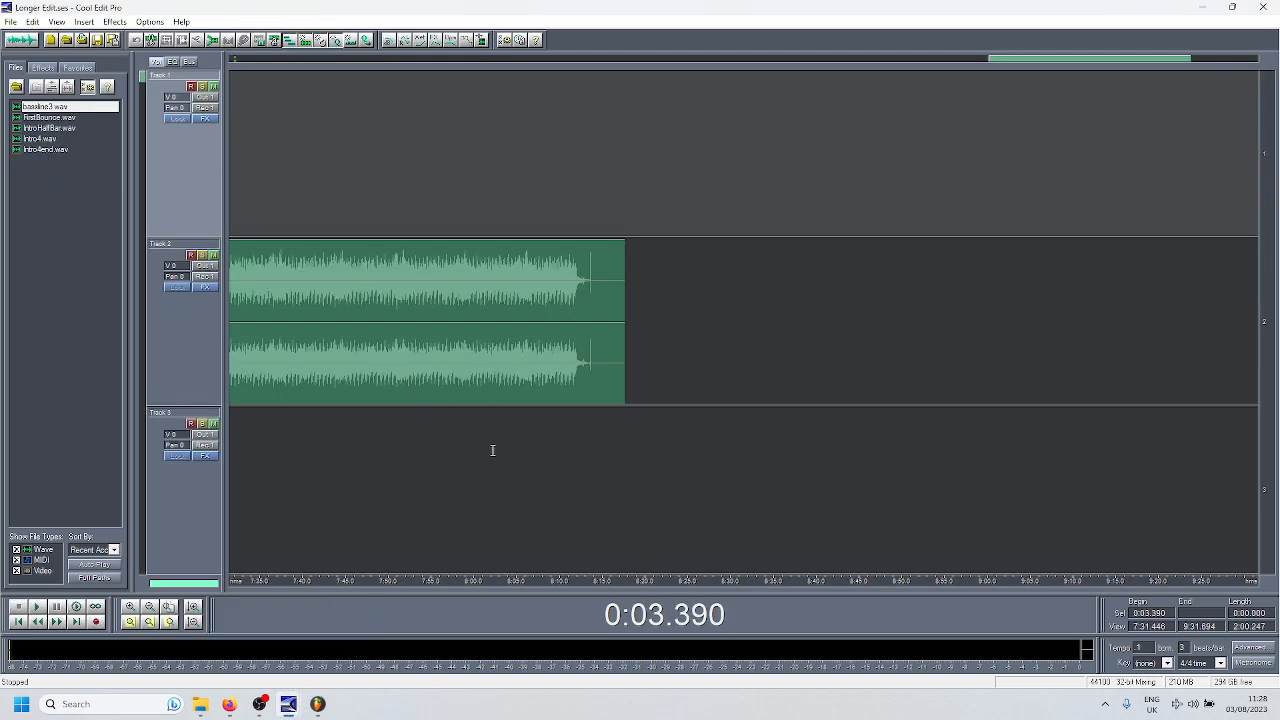
{"action": "scroll", "coordinate": [478, 500], "scroll_direction": "down", "scroll_amount": 2}
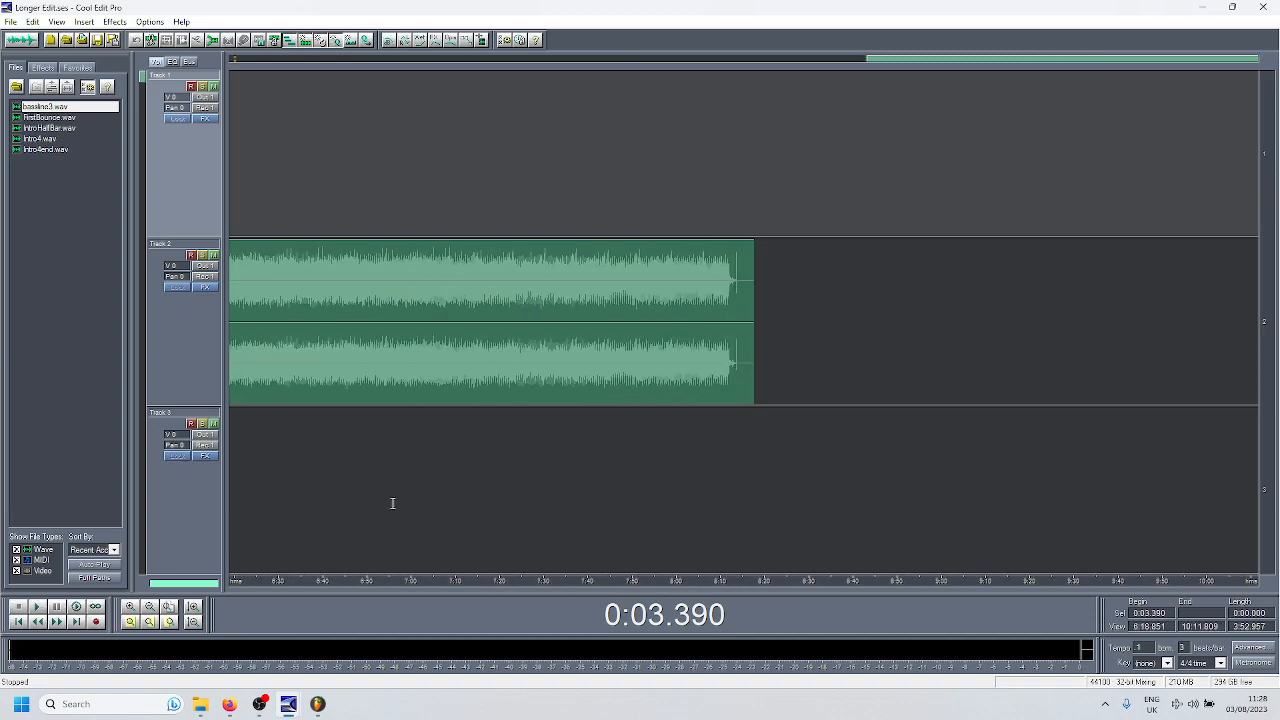
{"action": "scroll", "coordinate": [394, 503], "scroll_direction": "down", "scroll_amount": 2}
{"action": "left_click_drag", "start_coordinate": [286, 582], "coordinate": [879, 584]}
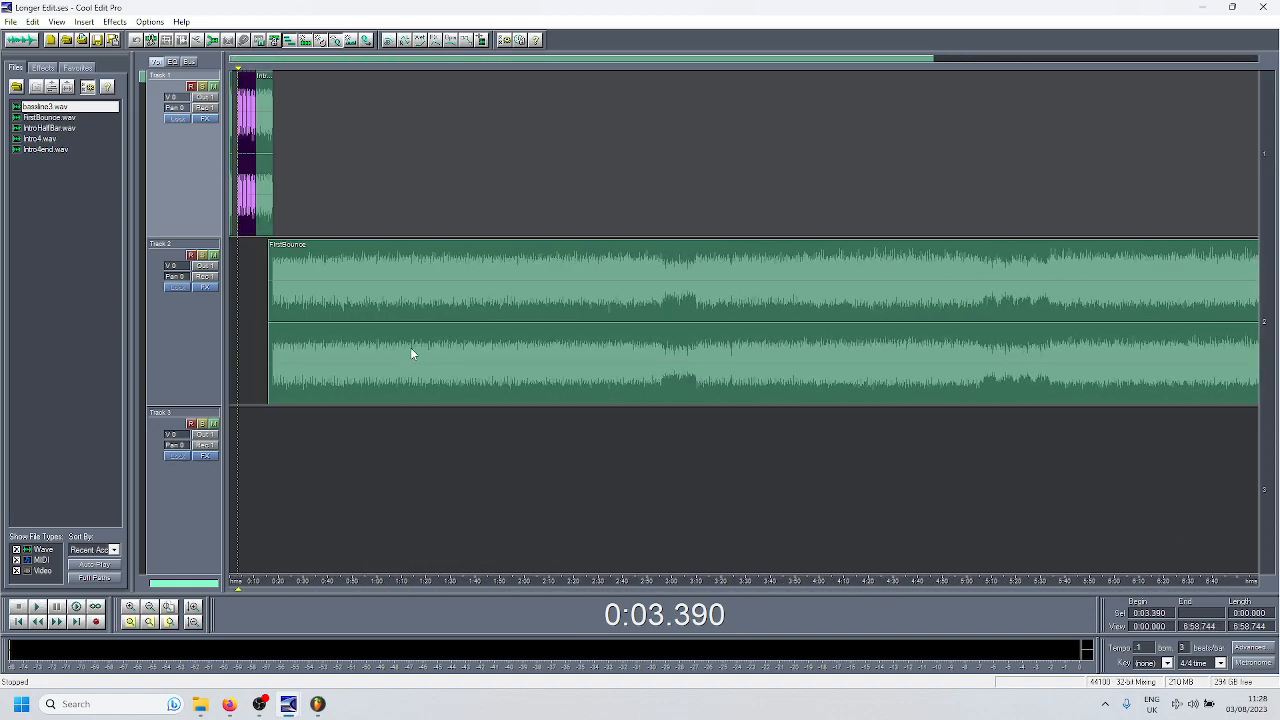
{"action": "left_click", "coordinate": [340, 337]}
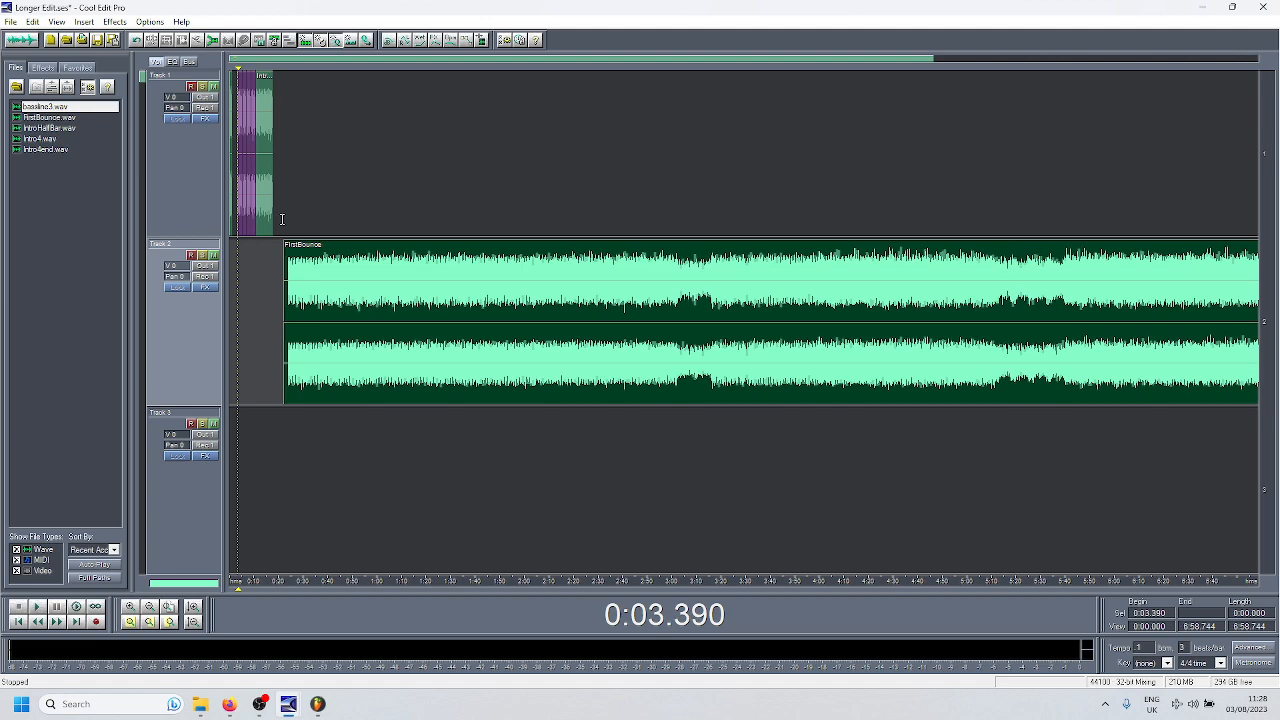
- Switch to the Untitled session and examine the join between the last bassline clip and youcanfly_radiofilter near 0:30.8 on Track 2
{"action": "mouse_move", "coordinate": [284, 700]}
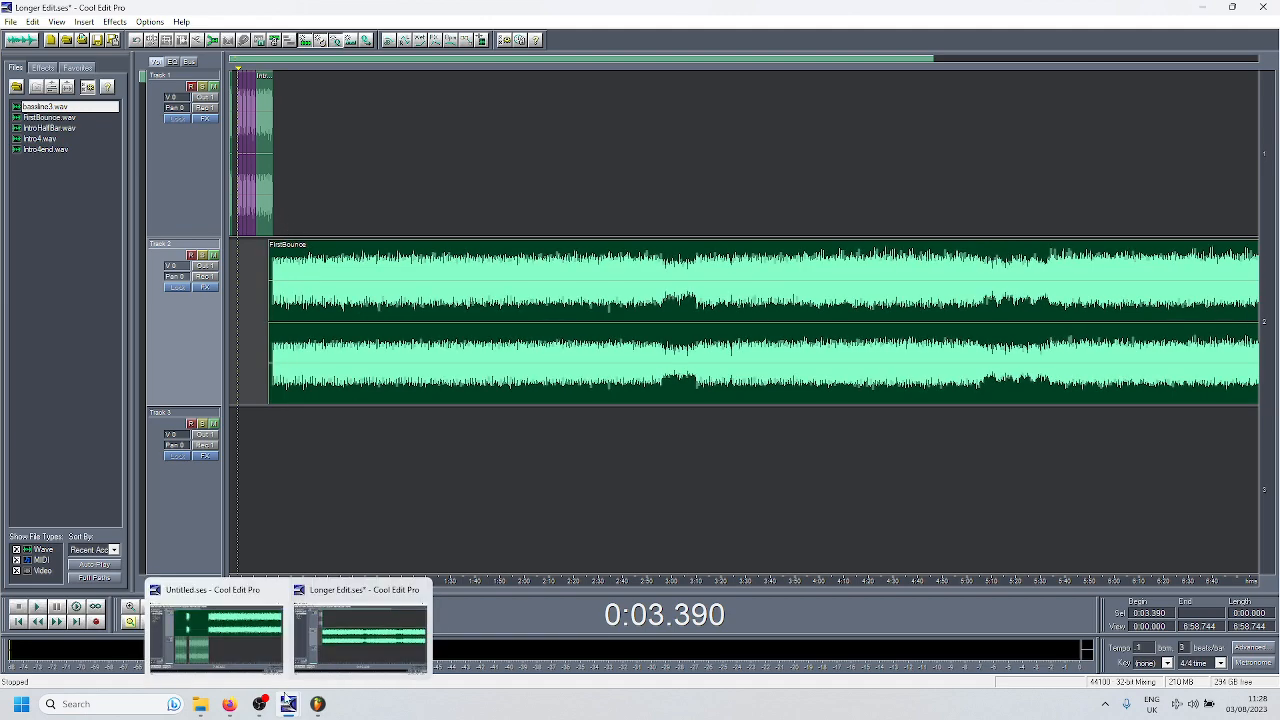
{"action": "left_click", "coordinate": [253, 647]}
{"action": "scroll", "coordinate": [460, 350], "scroll_direction": "up", "scroll_amount": 10}
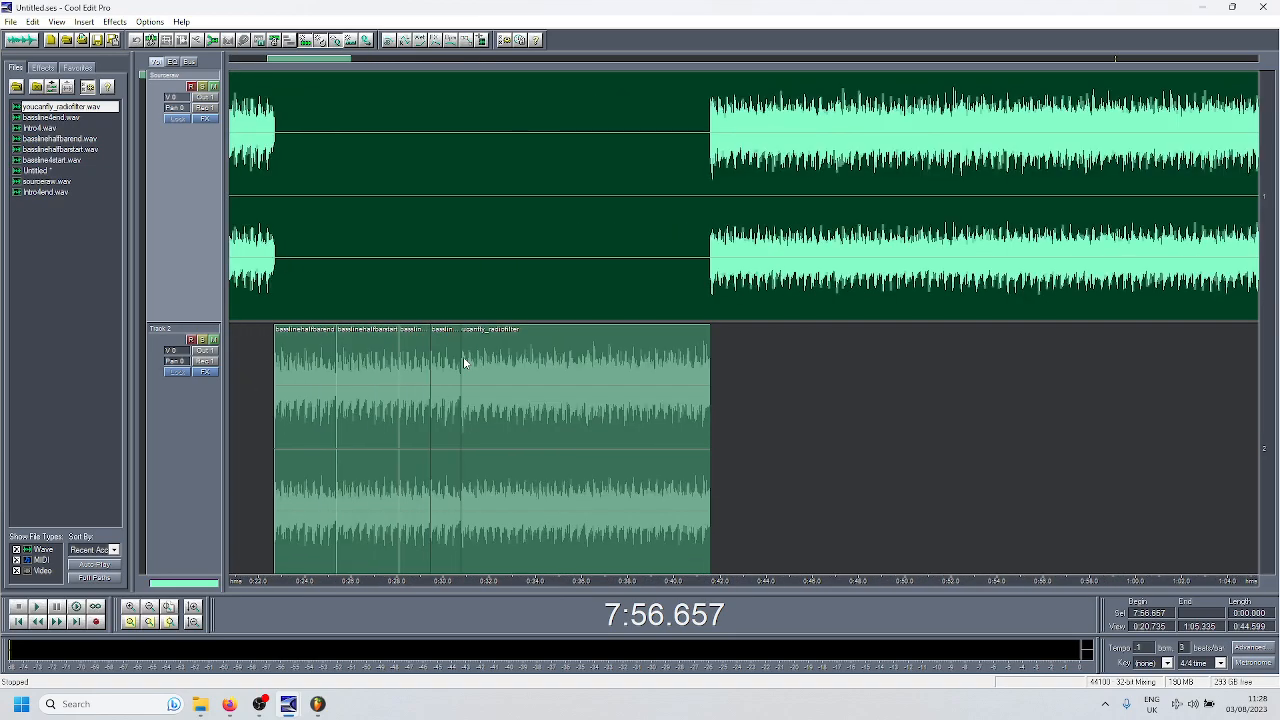
{"action": "scroll", "coordinate": [487, 346], "scroll_direction": "up", "scroll_amount": 1}
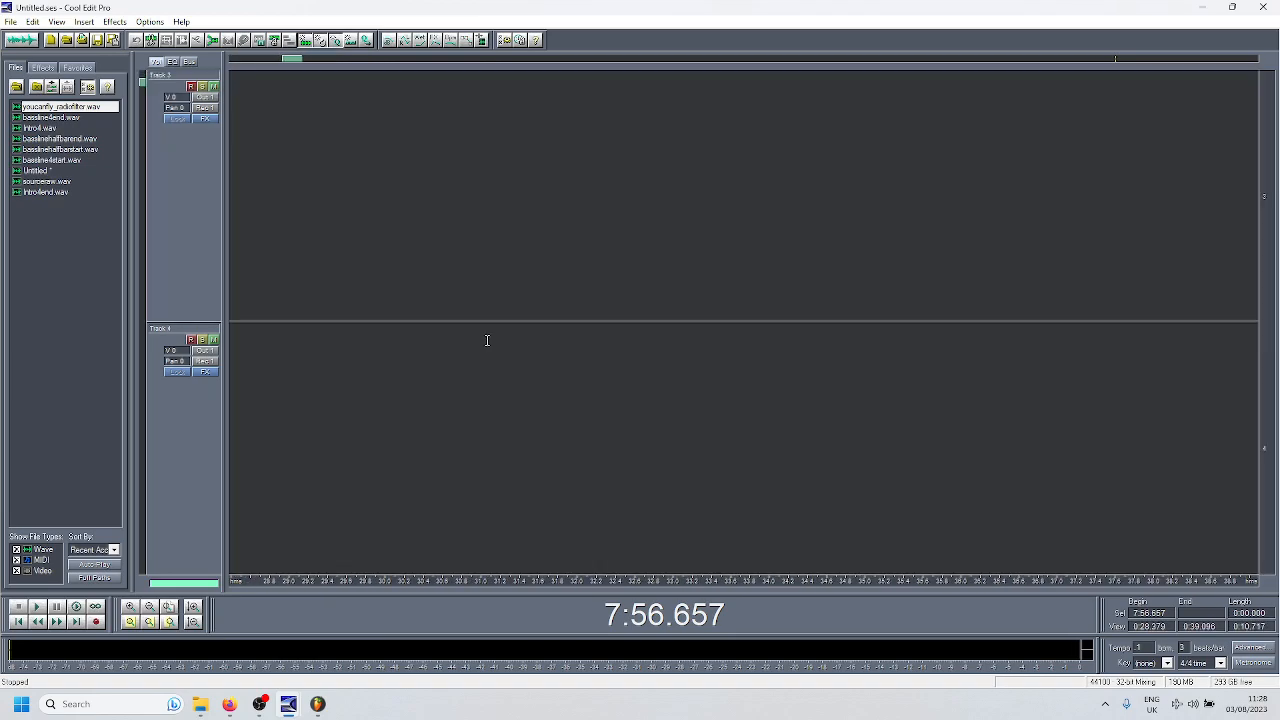
{"action": "scroll", "coordinate": [488, 338], "scroll_direction": "down", "scroll_amount": 1}
{"action": "scroll", "coordinate": [488, 342], "scroll_direction": "down", "scroll_amount": 2}
{"action": "scroll", "coordinate": [489, 343], "scroll_direction": "up", "scroll_amount": 1}
{"action": "scroll", "coordinate": [489, 343], "scroll_direction": "up", "scroll_amount": 1}
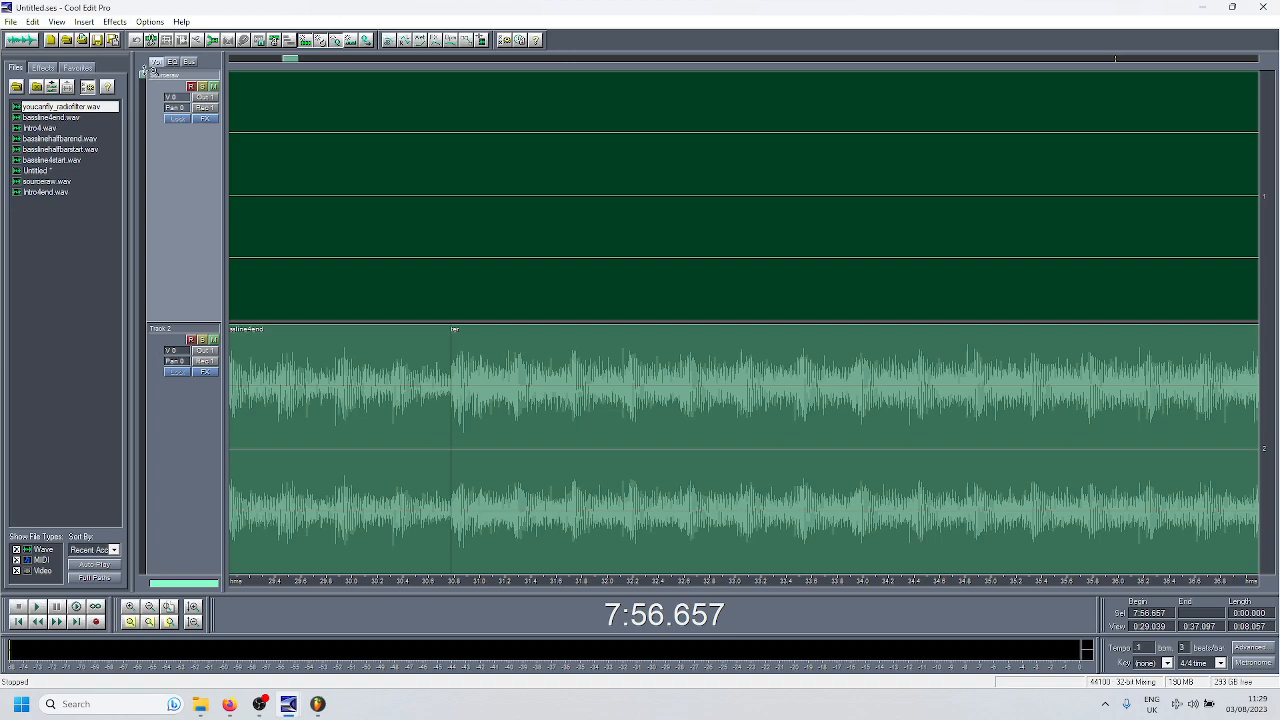
- Move the youcanfly_radiofilter clip to Track 3 and back onto Track 2, overlapping the bassline4end clip from about 0:30.3
{"action": "mouse_move", "coordinate": [144, 72]}
{"action": "left_mouse_down"}
{"action": "mouse_move", "coordinate": [147, 104]}
{"action": "mouse_move", "coordinate": [144, 82]}
{"action": "left_mouse_up"}
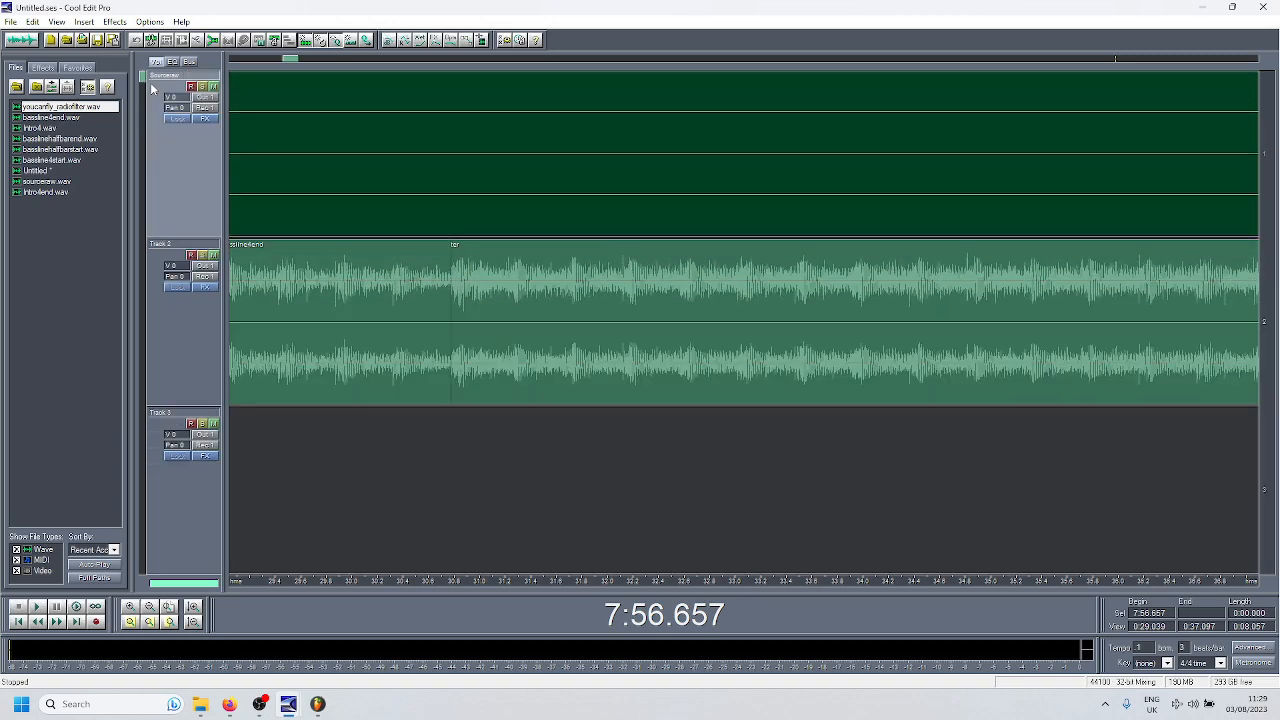
{"action": "left_click", "coordinate": [491, 315]}
{"action": "left_click_drag", "start_coordinate": [561, 303], "coordinate": [557, 432]}
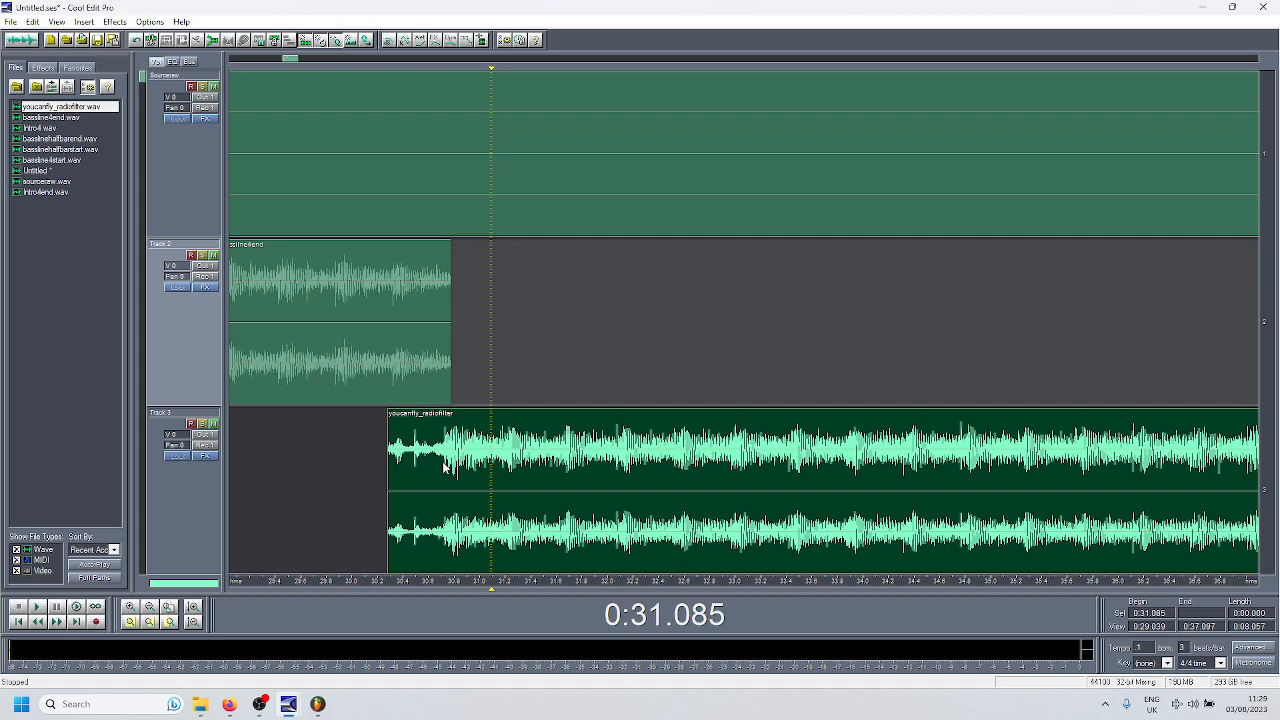
{"action": "left_click_drag", "start_coordinate": [401, 382], "coordinate": [401, 382]}
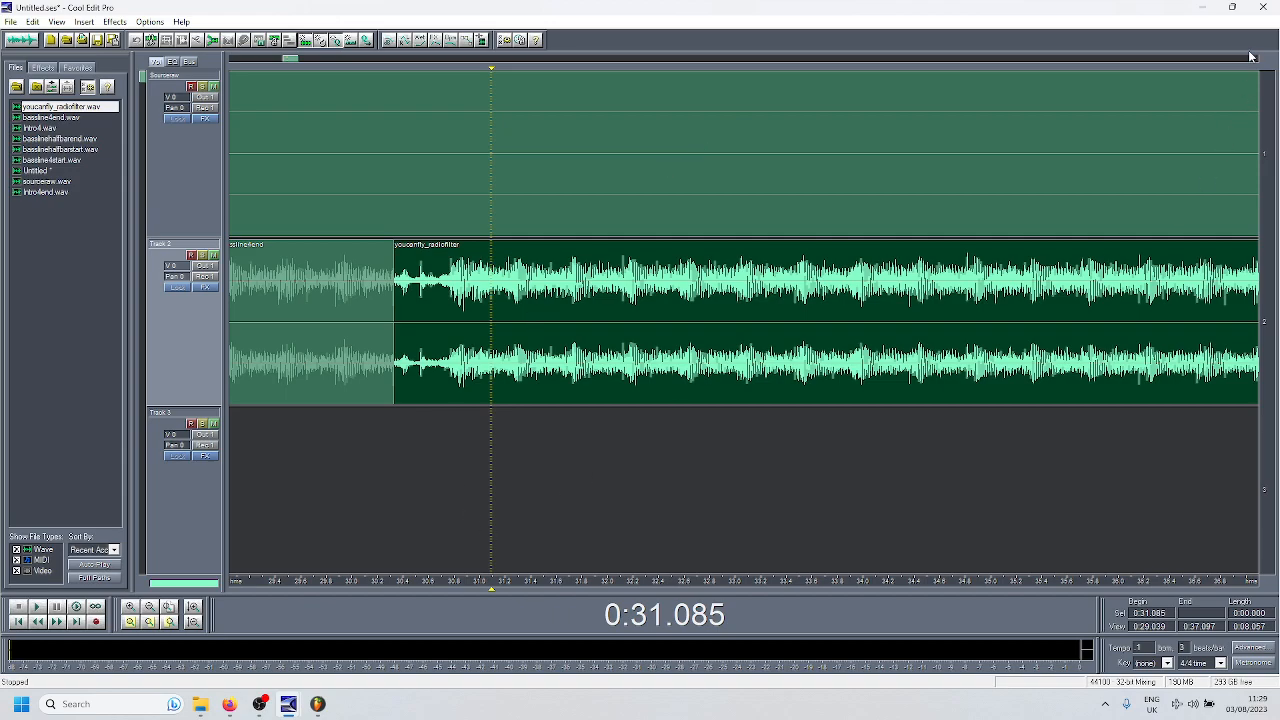
- Switch to FL Studio, remove the Param. EQ 2 automation and fly_recreated clips, and unmute Track 1 with the Source #3 clip
{"action": "left_click", "coordinate": [317, 704]}
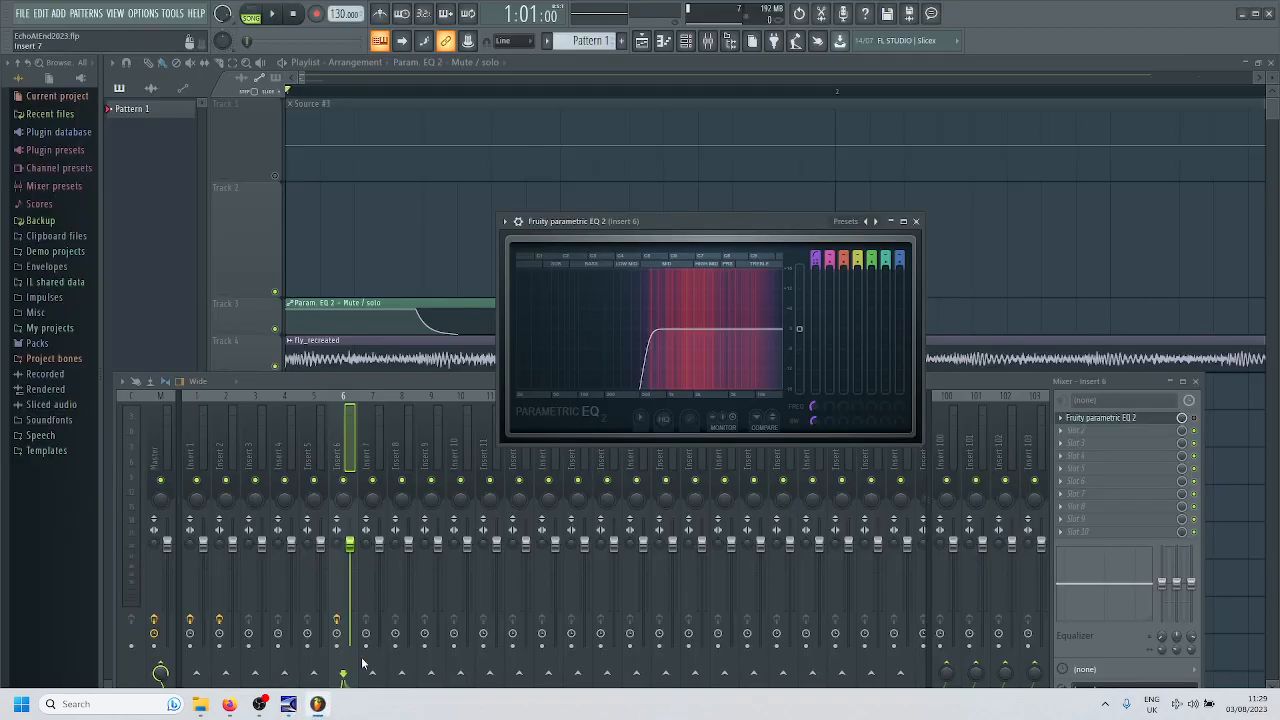
{"action": "left_click", "coordinate": [915, 221]}
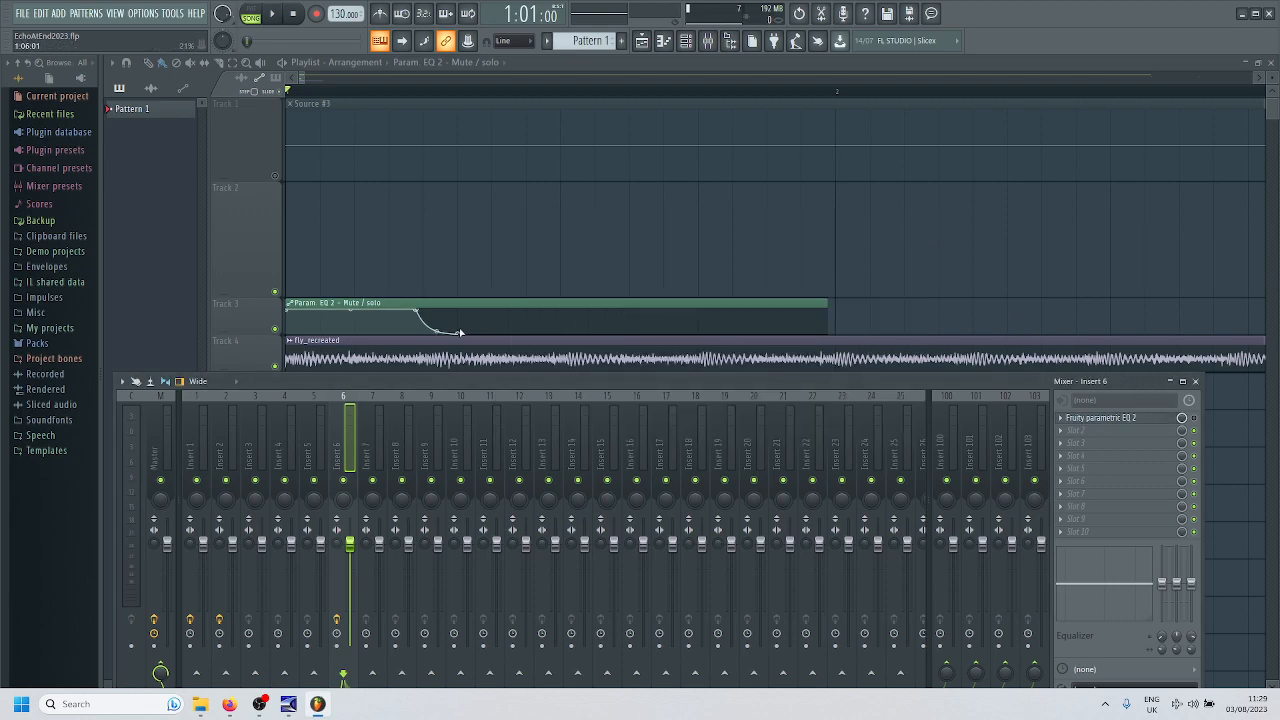
{"action": "right_click", "coordinate": [362, 271]}
{"action": "scroll", "coordinate": [446, 286], "scroll_direction": "down", "scroll_amount": 10}
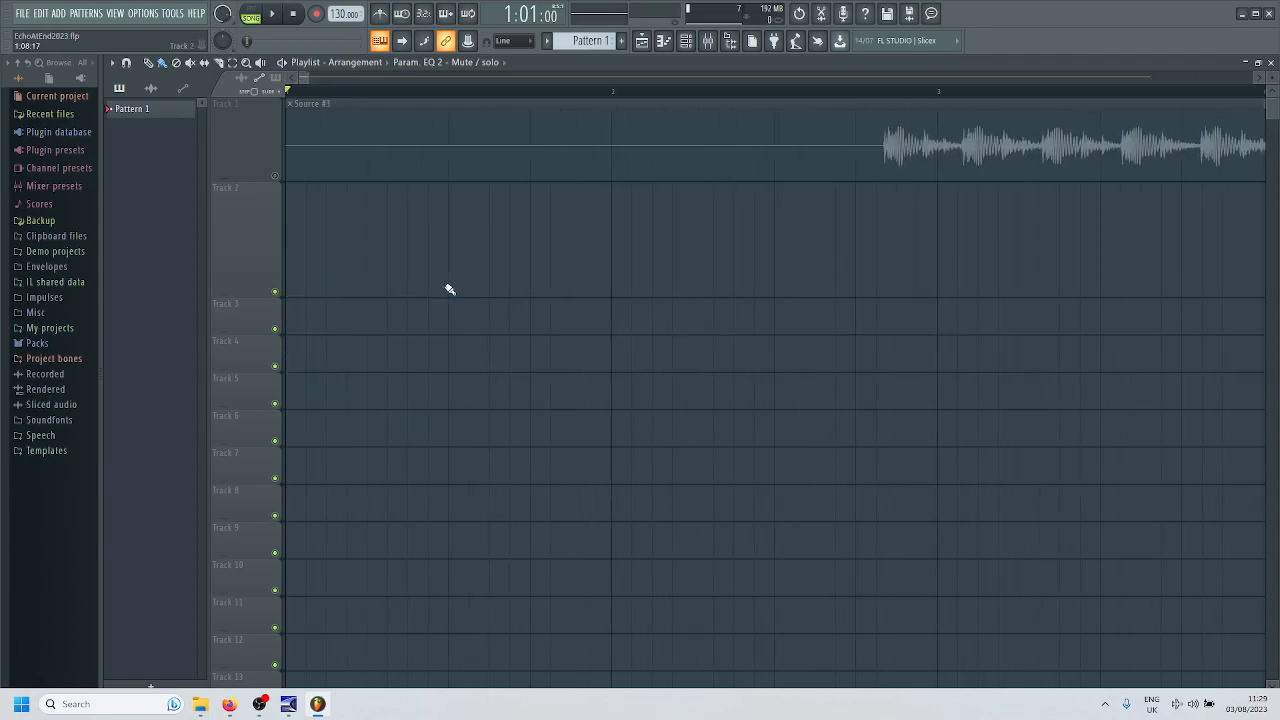
{"action": "left_click", "coordinate": [275, 175]}
{"action": "scroll", "coordinate": [518, 262], "scroll_direction": "down", "scroll_amount": 12}
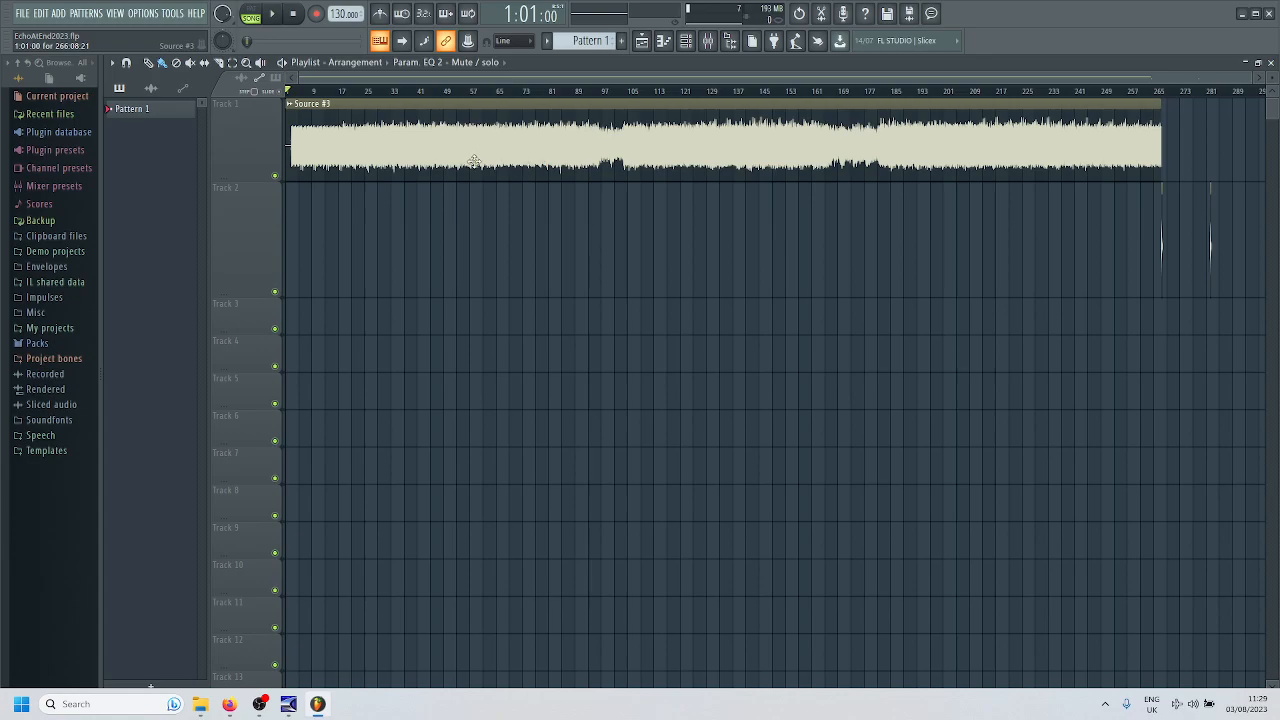
- Try extending the end of the Source #3 clip on Track 1 past bar 269, and undo the resize
{"action": "scroll", "coordinate": [1172, 162], "scroll_direction": "up", "scroll_amount": 10}
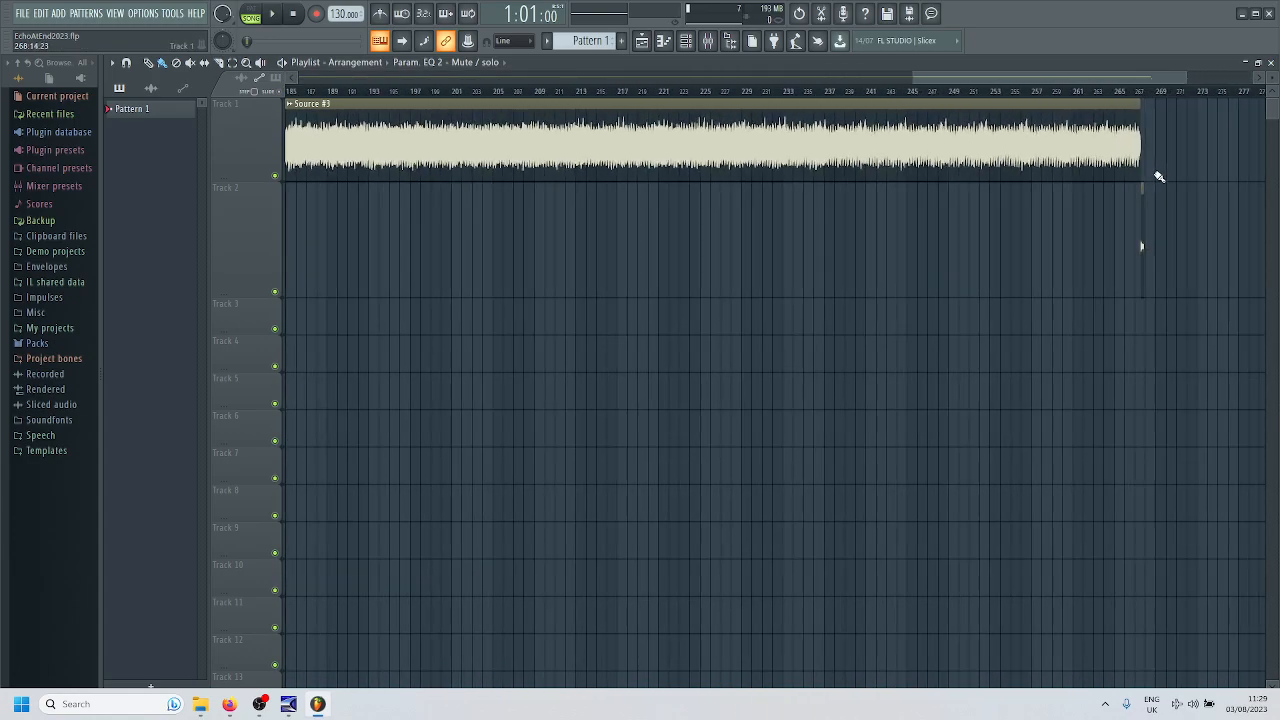
{"action": "left_click_drag", "start_coordinate": [1151, 166], "coordinate": [1160, 163]}
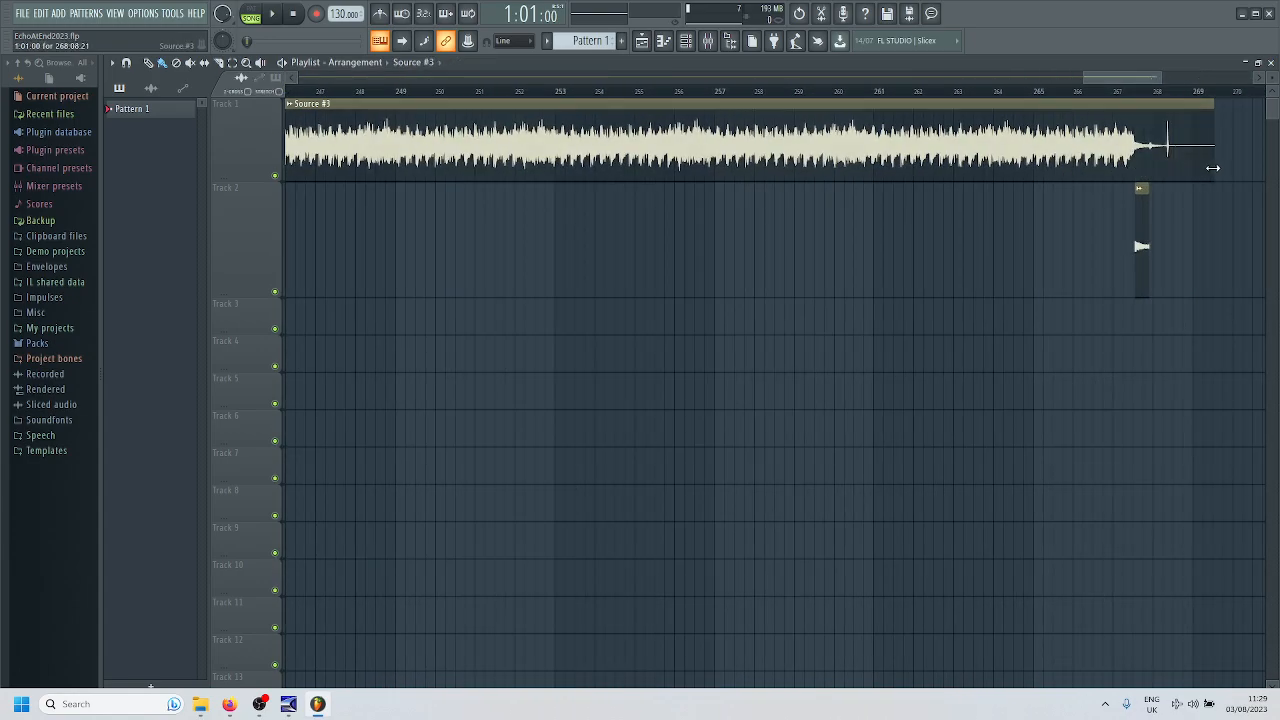
{"action": "key", "text": "ctrl+z"}
{"action": "scroll", "coordinate": [1168, 232], "scroll_direction": "up", "scroll_amount": 4}
{"action": "scroll", "coordinate": [1170, 232], "scroll_direction": "up", "scroll_amount": 1}
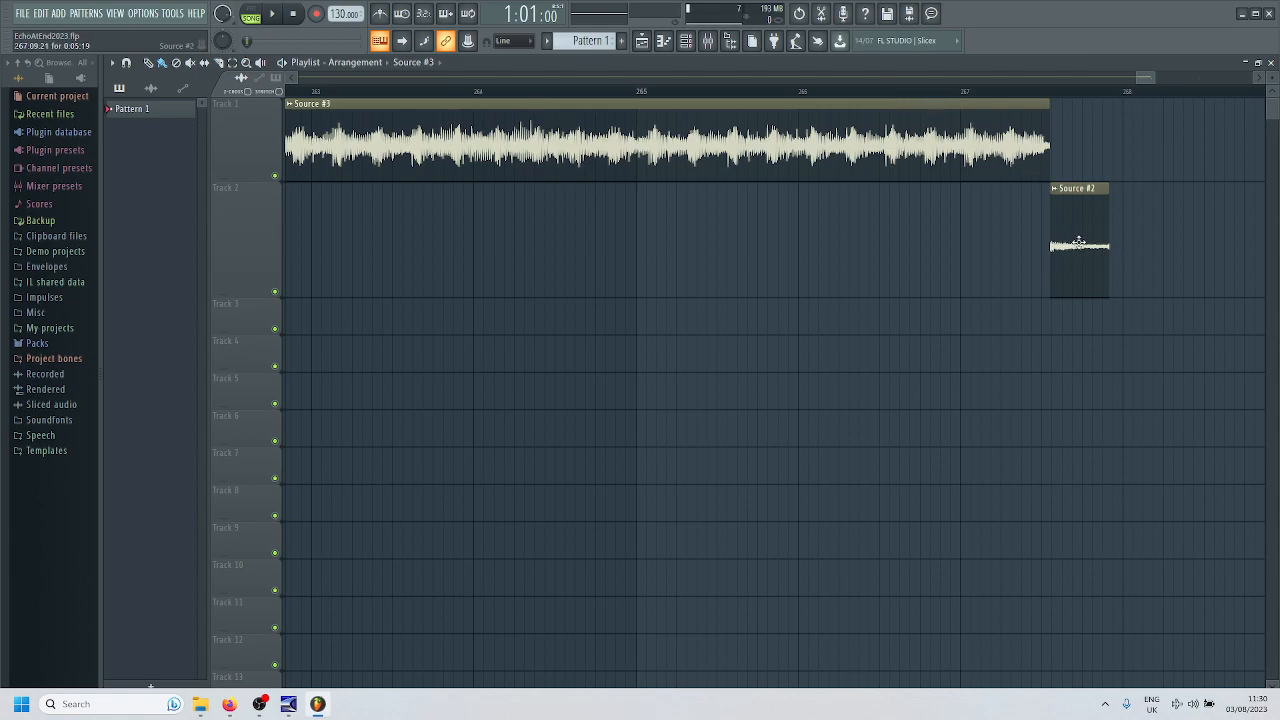
- Extend the Source #2 clip on Track 2 past bar 268, play it from 267:09, and undo the resize
{"action": "scroll", "coordinate": [1072, 229], "scroll_direction": "down", "scroll_amount": 2}
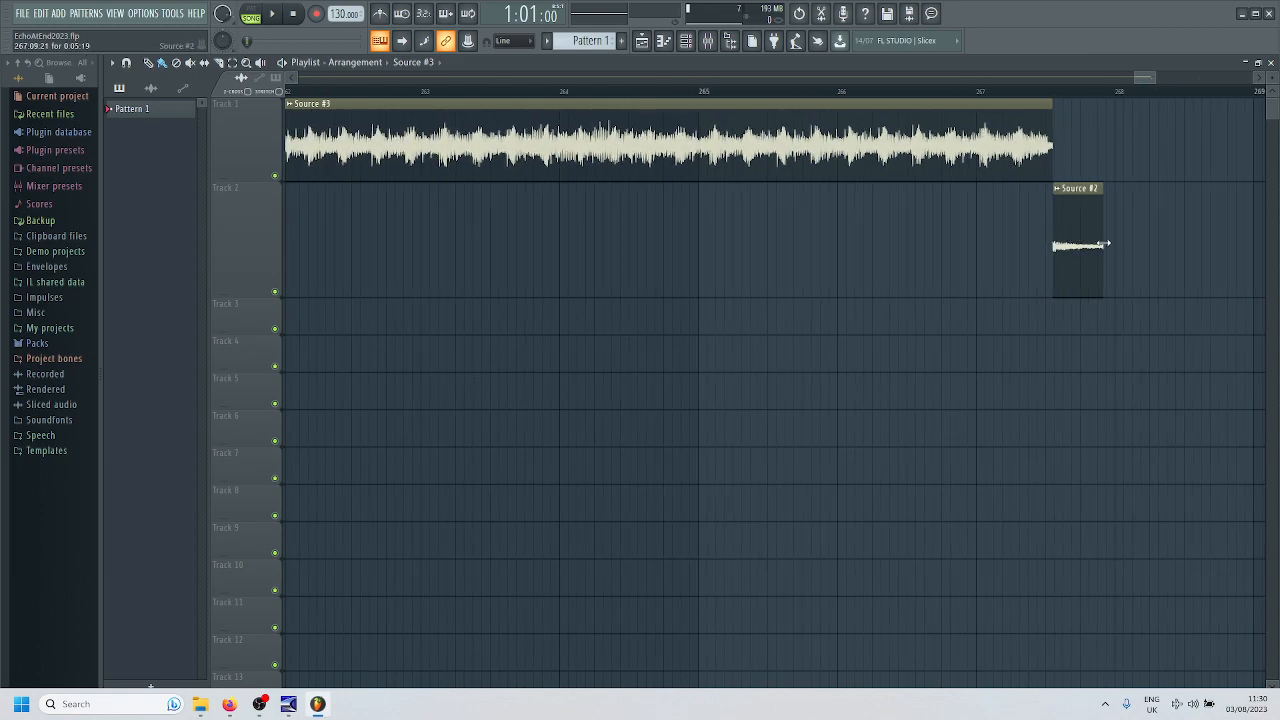
{"action": "left_click_drag", "start_coordinate": [1104, 244], "coordinate": [1238, 243]}
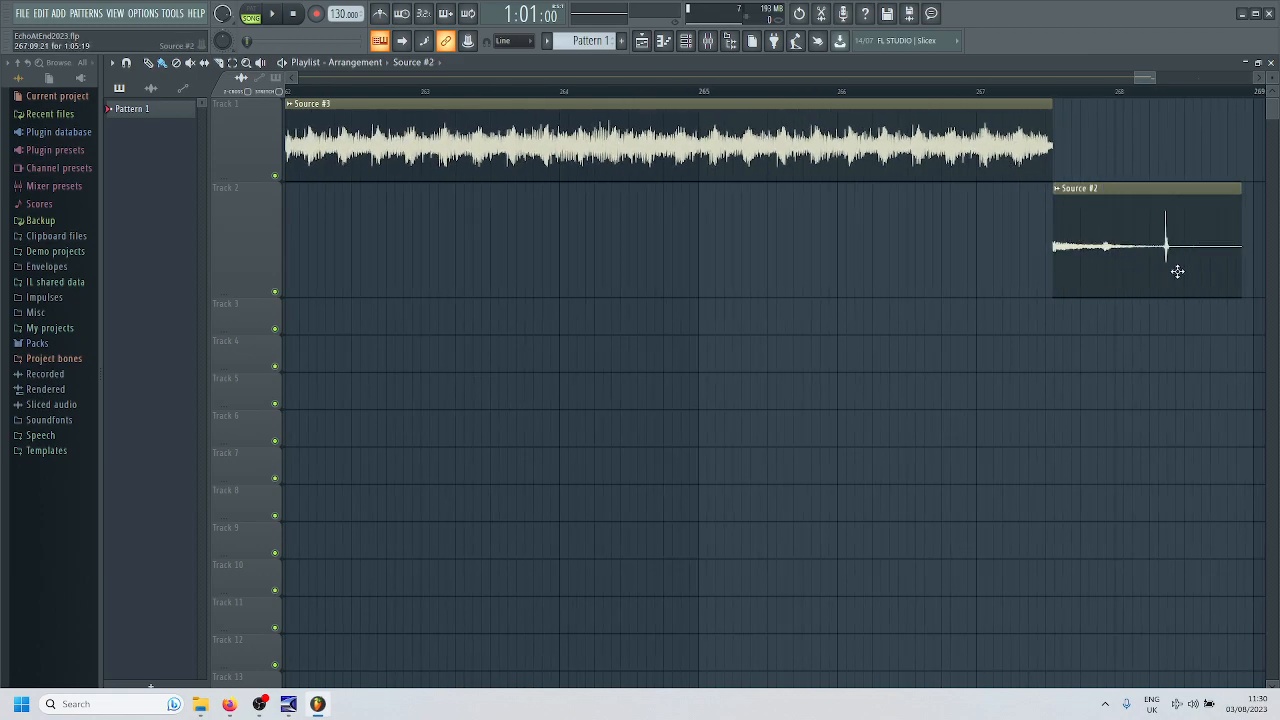
{"action": "key", "text": "ctrl+z"}
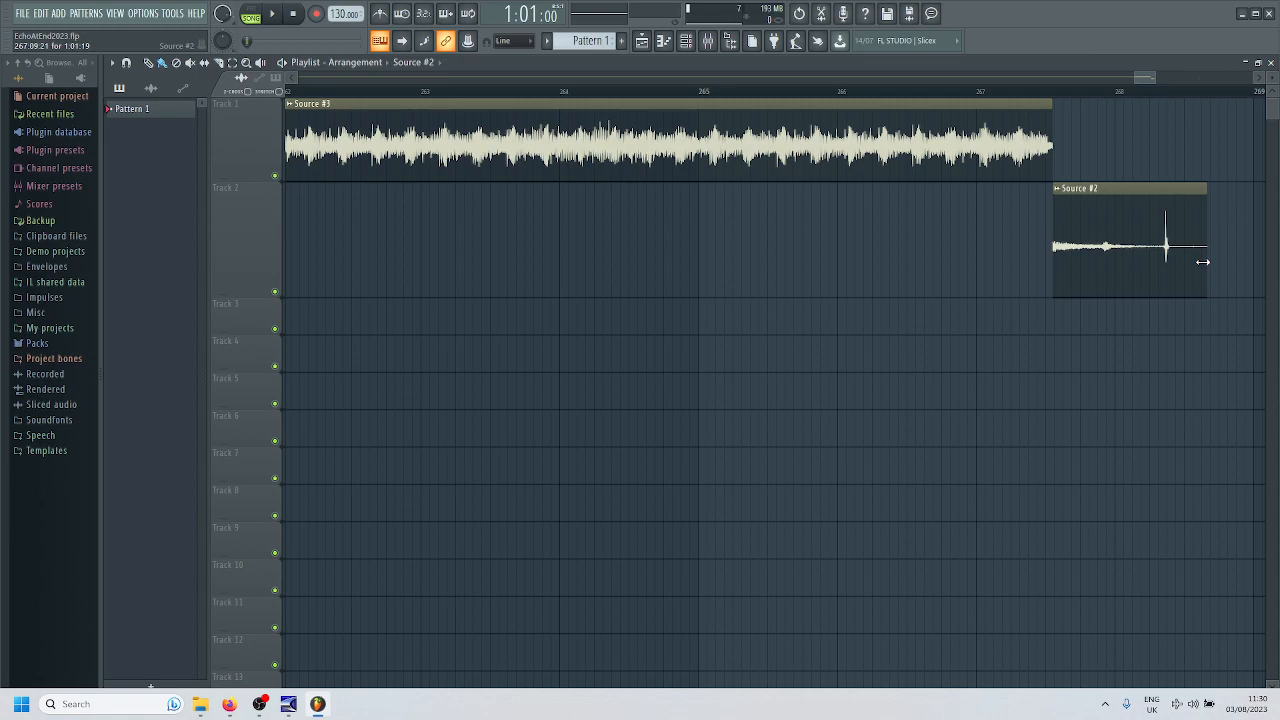
{"action": "left_click", "coordinate": [1048, 91]}
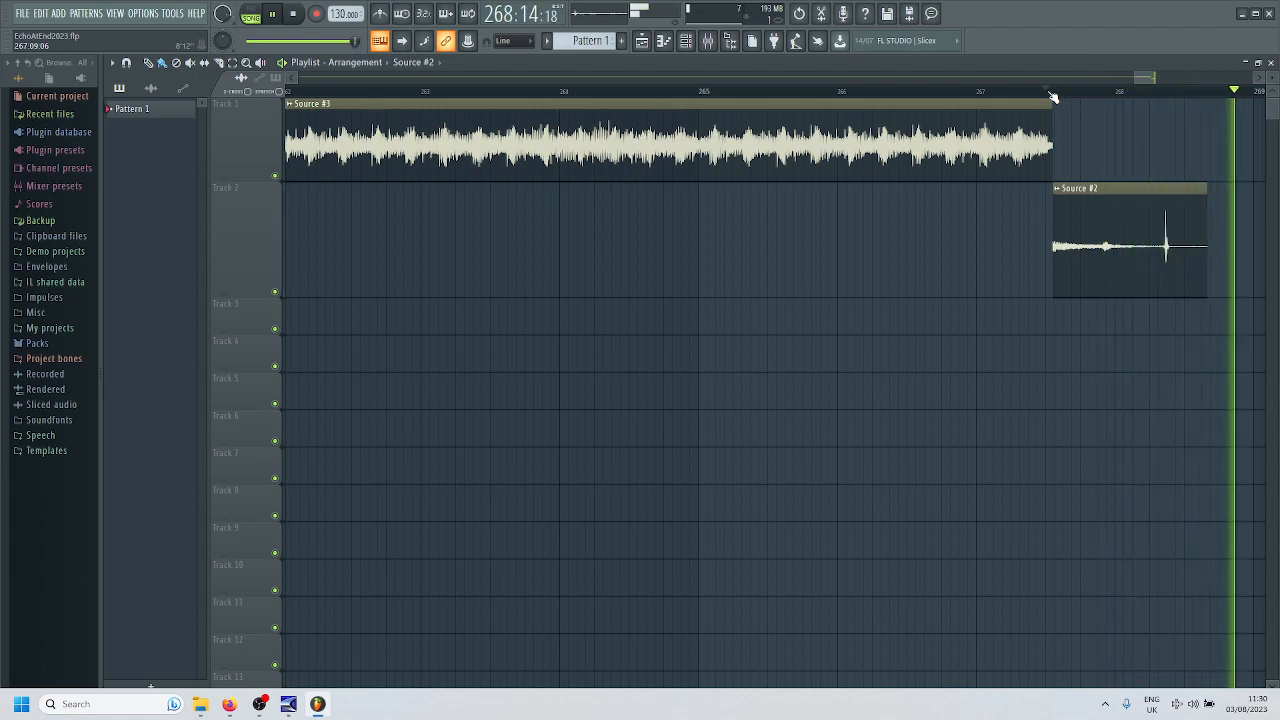
{"action": "key", "text": "space"}
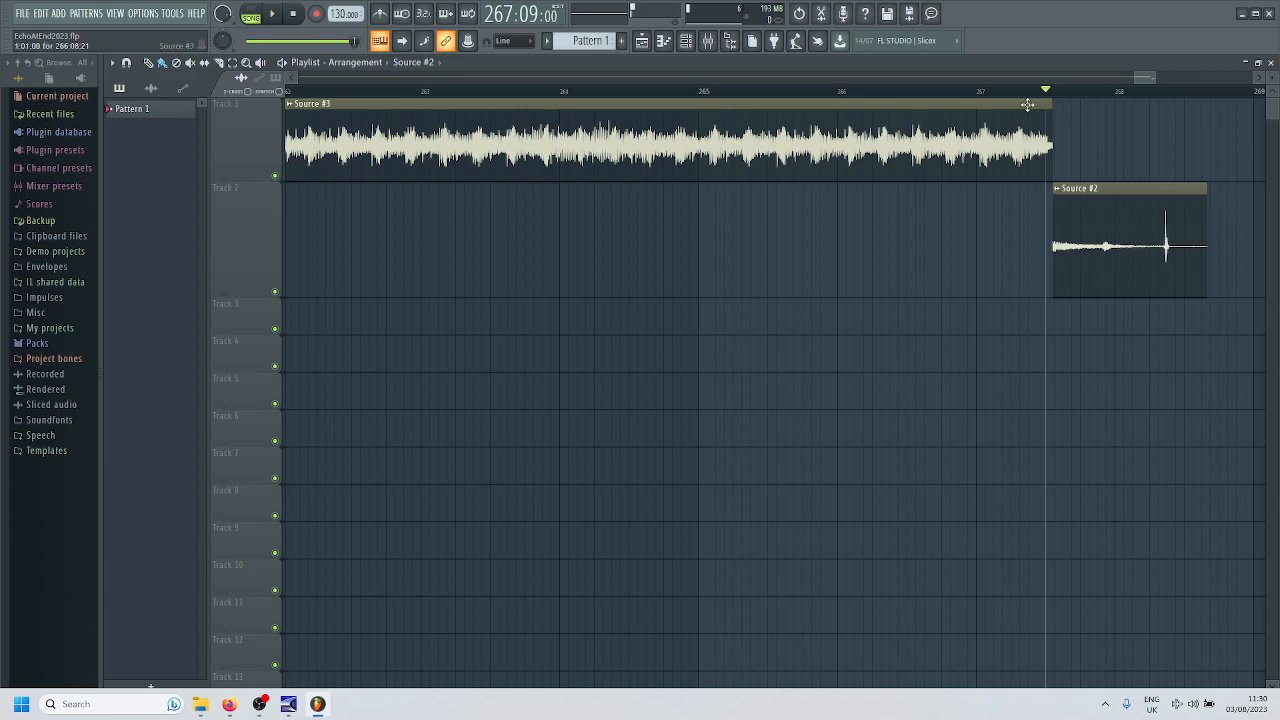
{"action": "key", "text": "ctrl+z"}
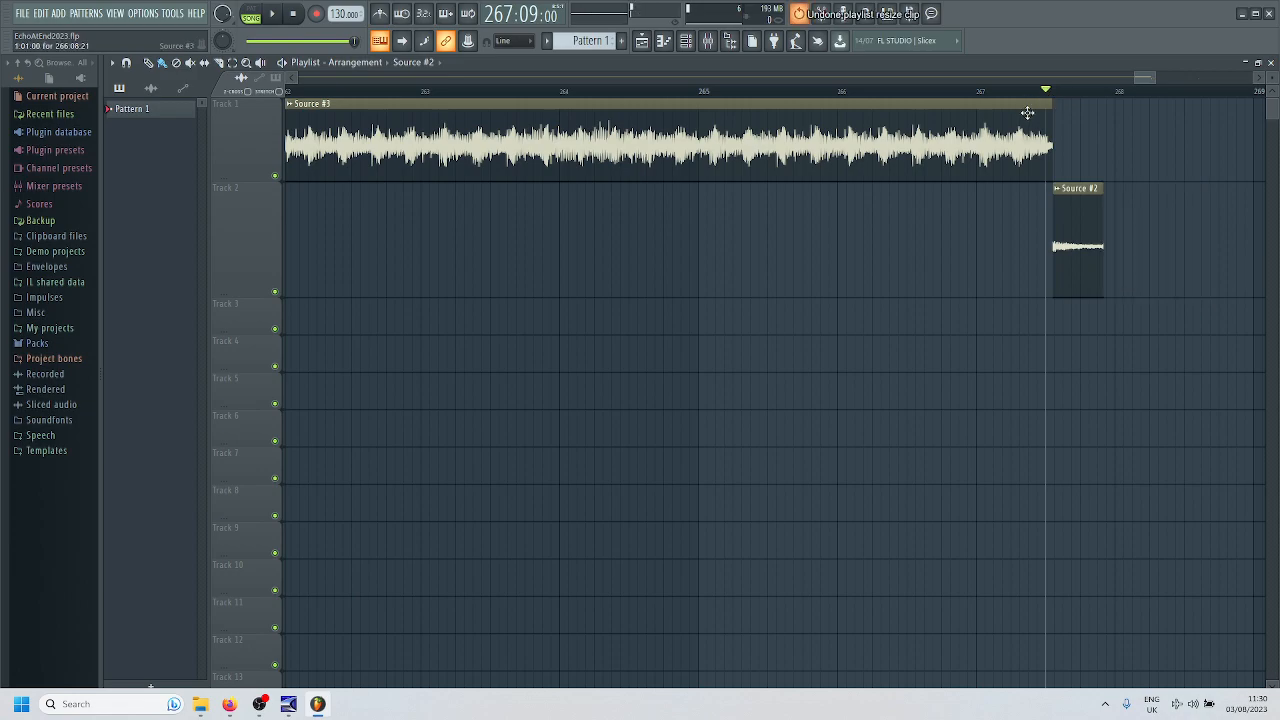
- Inspect the mixer's Insert 2 effects and open the TAL Dub III Plugin, leaving only its window open over the Playlist
{"action": "left_click", "coordinate": [295, 16]}
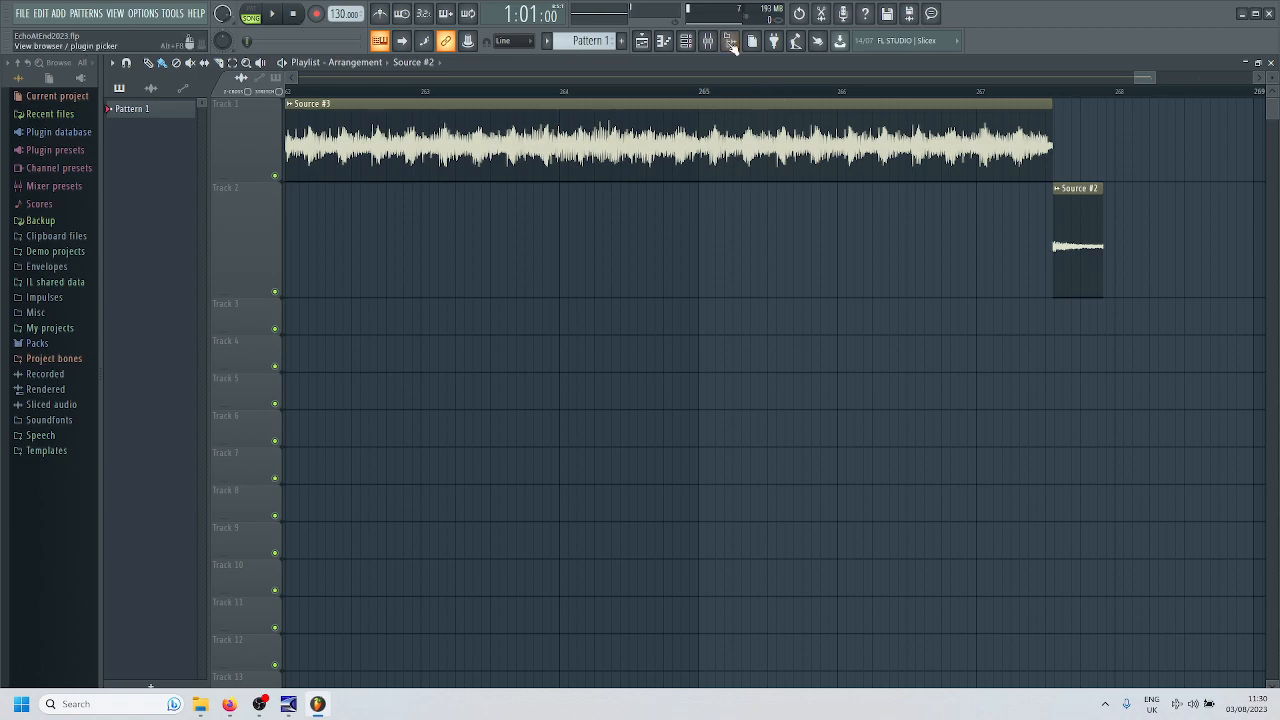
{"action": "left_click", "coordinate": [709, 41]}
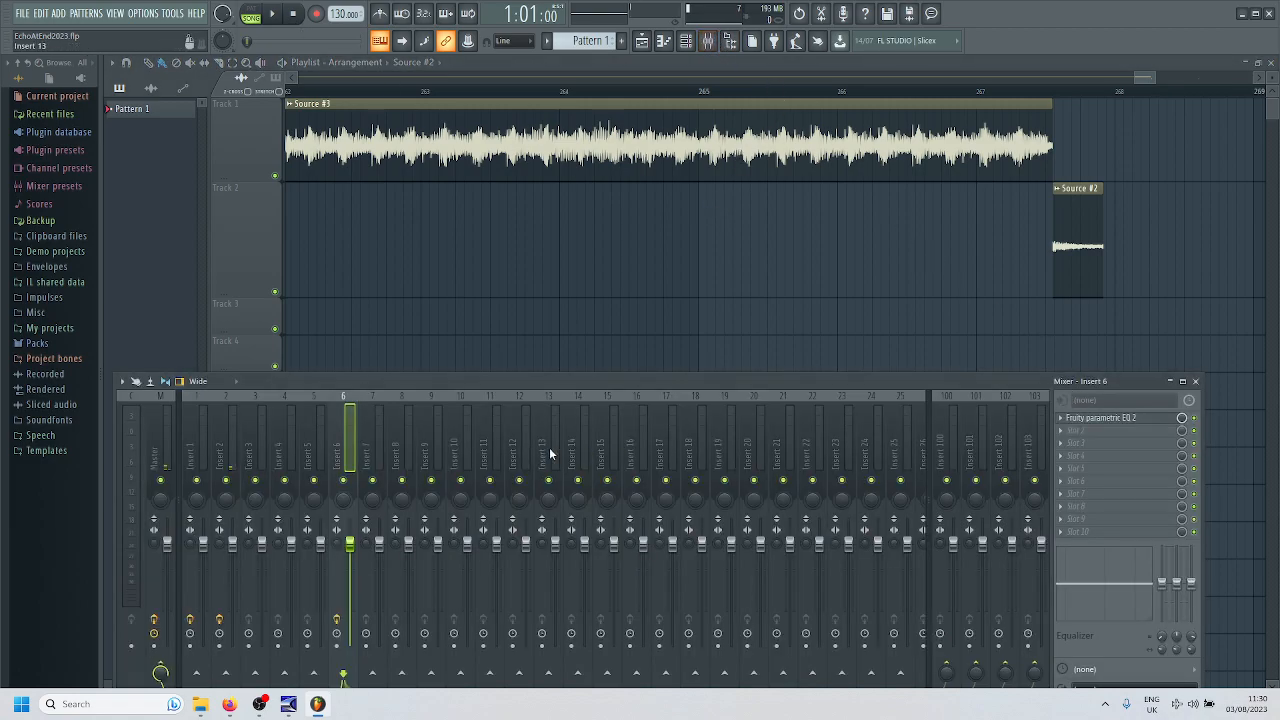
{"action": "left_click", "coordinate": [264, 465]}
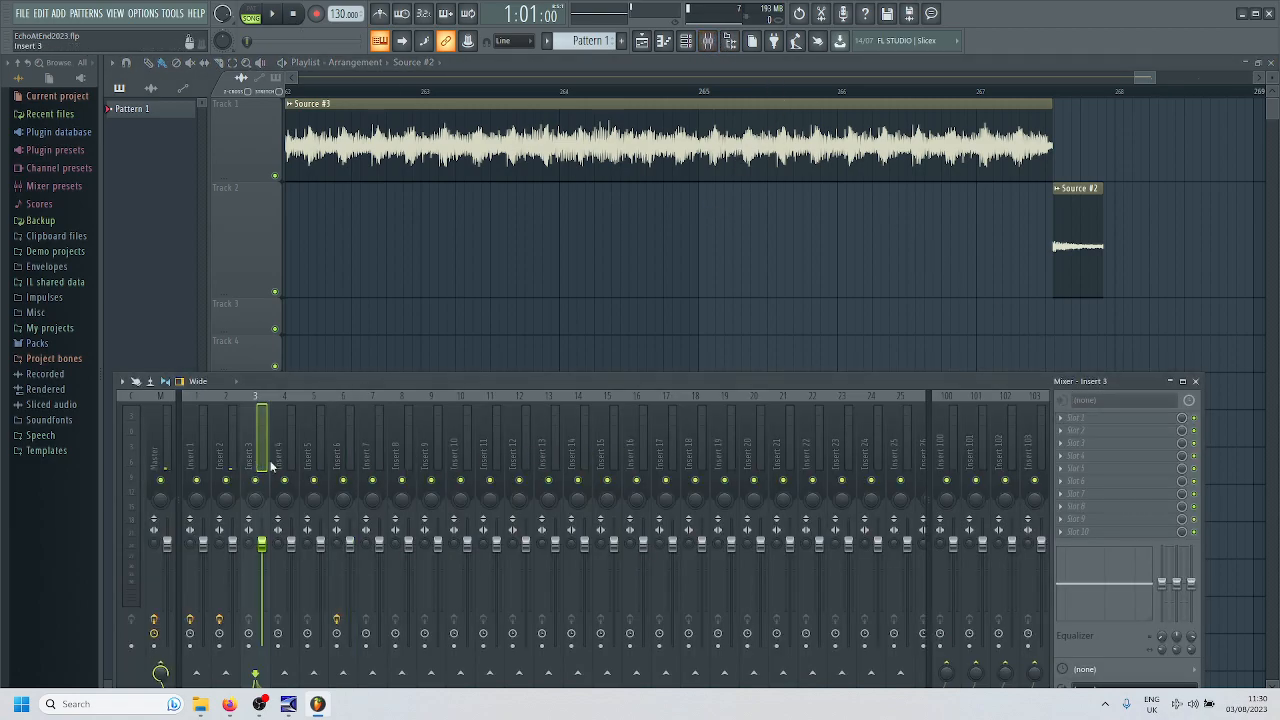
{"action": "left_click", "coordinate": [218, 466]}
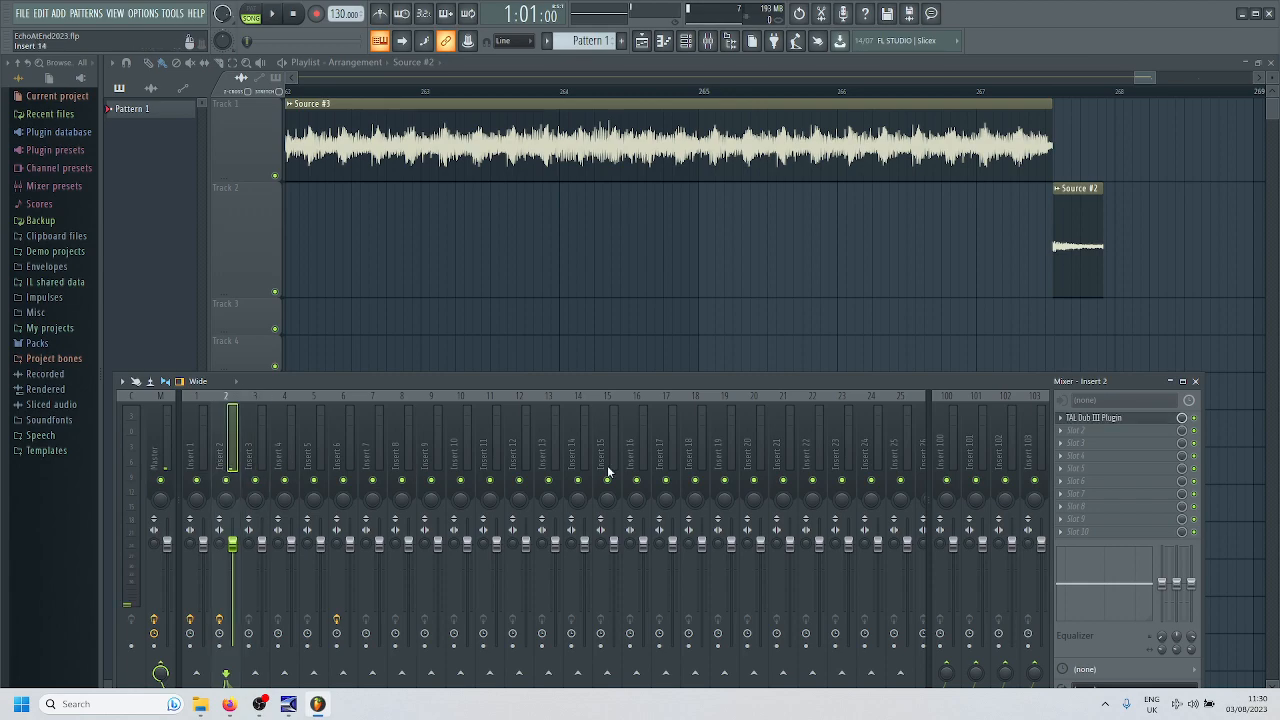
{"action": "left_click", "coordinate": [1130, 419]}
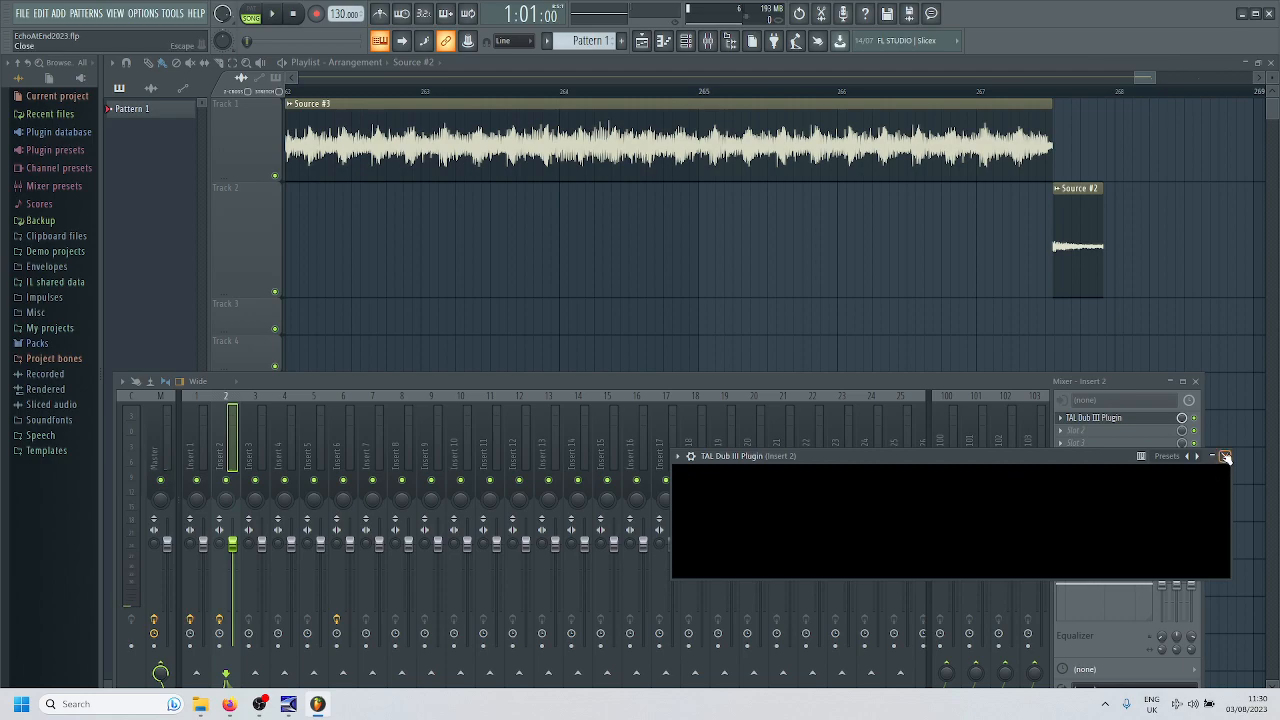
{"action": "left_click", "coordinate": [1194, 381]}
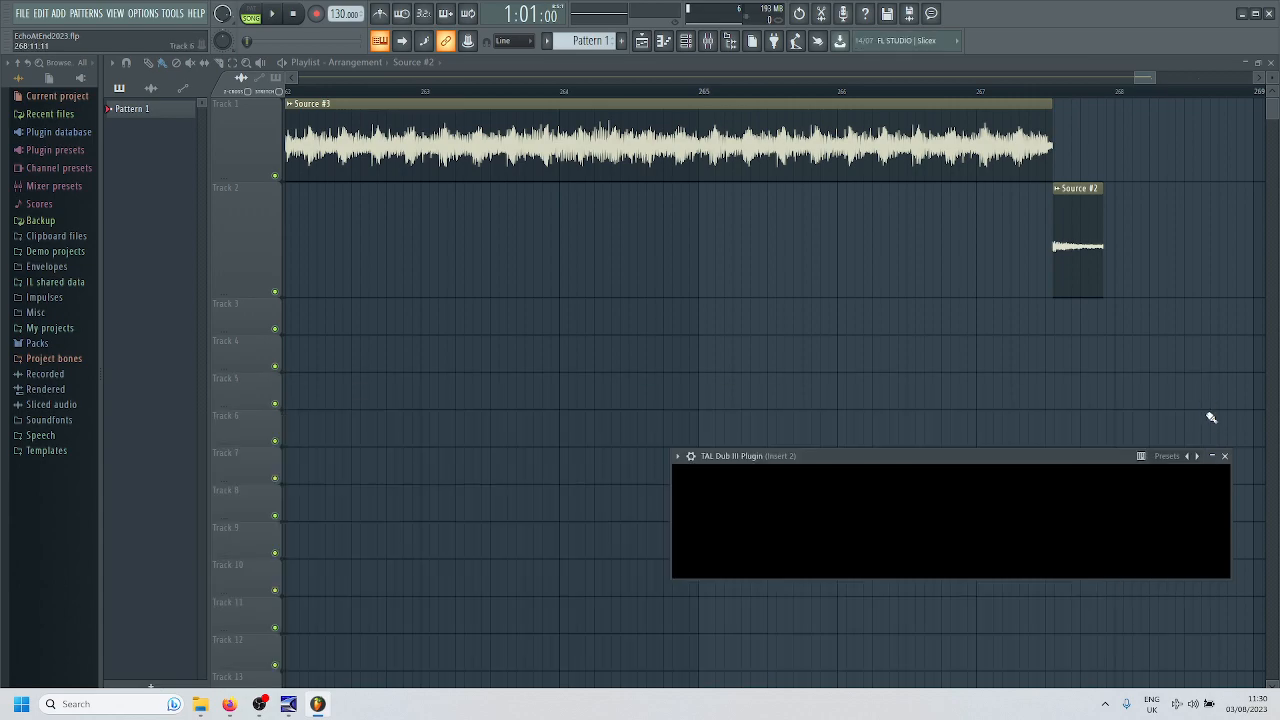
- Play the echo ending from bar 267 through the gap before the second short Track 2 clip, and stop playback
{"action": "left_click", "coordinate": [980, 92]}
{"action": "key", "text": "space"}
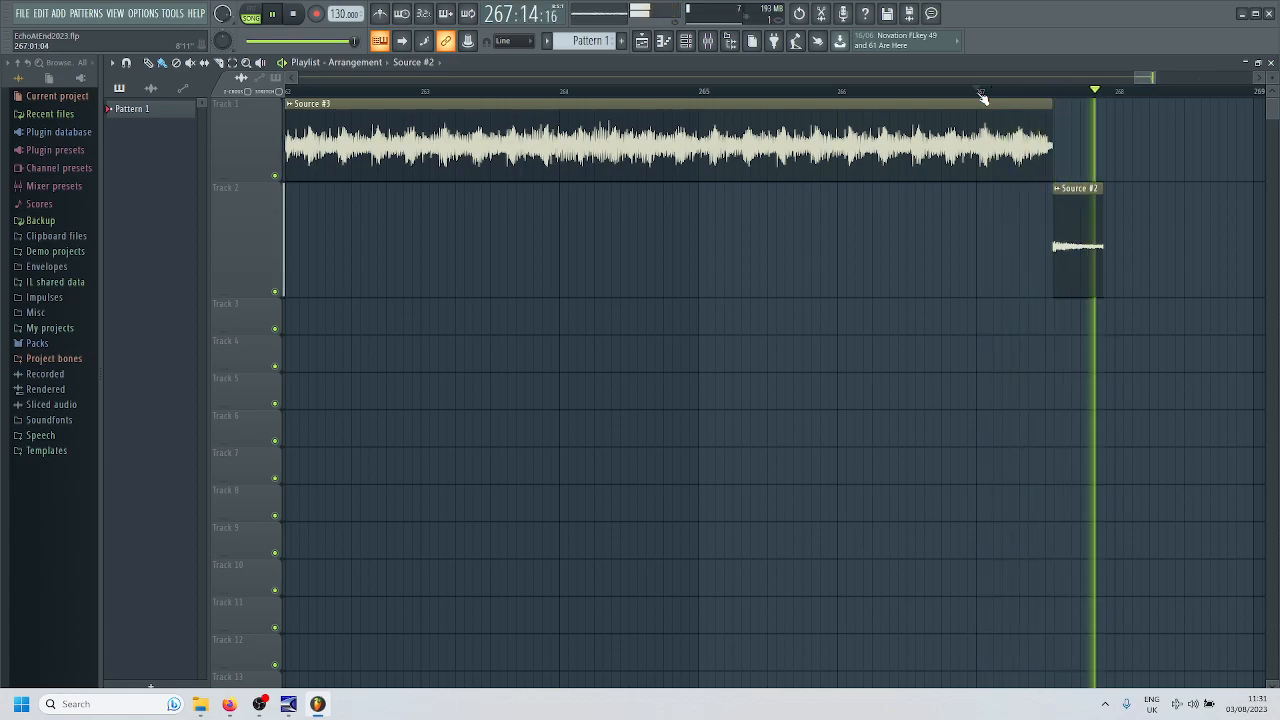
{"action": "scroll", "coordinate": [907, 232], "scroll_direction": "down", "scroll_amount": 5}
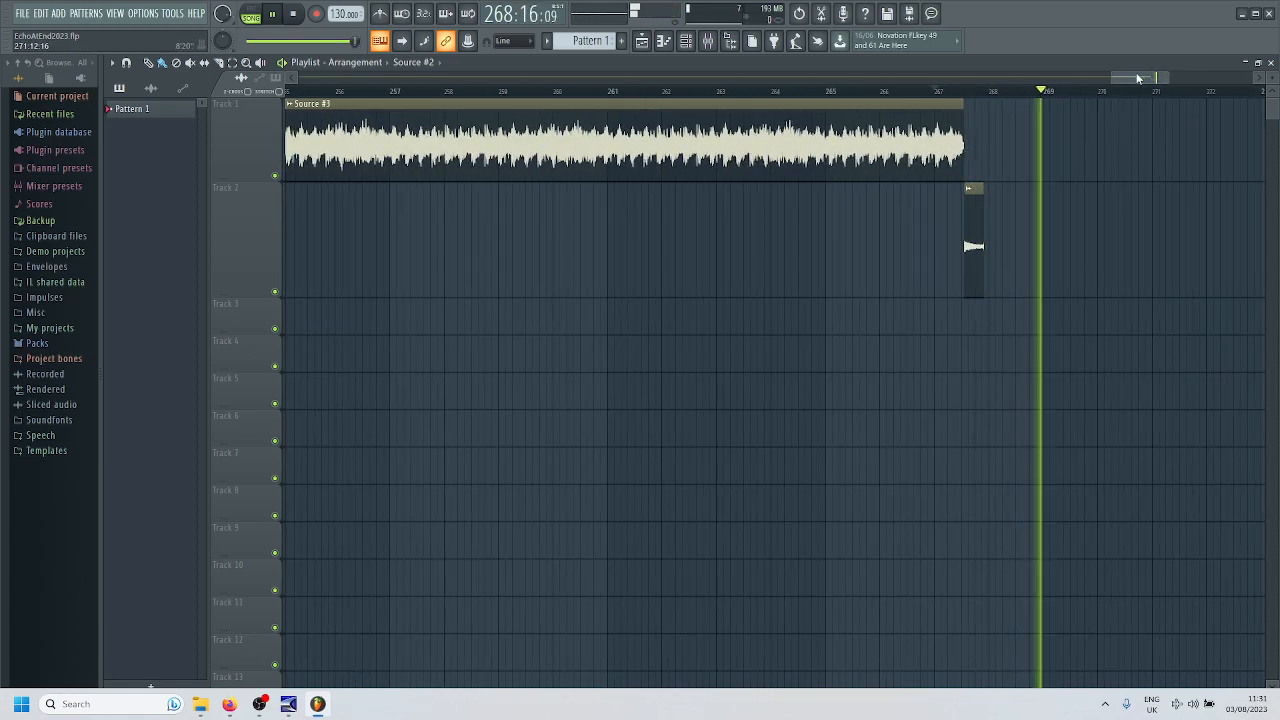
{"action": "scroll", "coordinate": [868, 148], "scroll_direction": "down", "scroll_amount": 2}
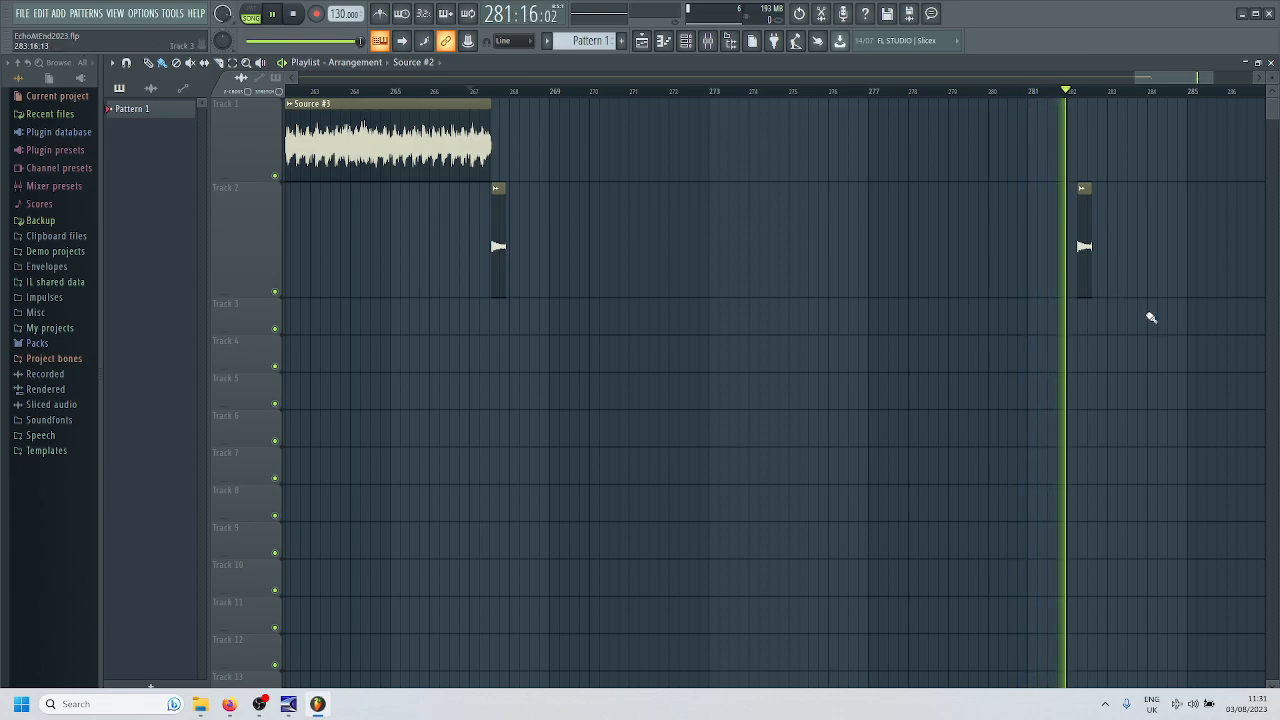
{"action": "key", "text": "space"}
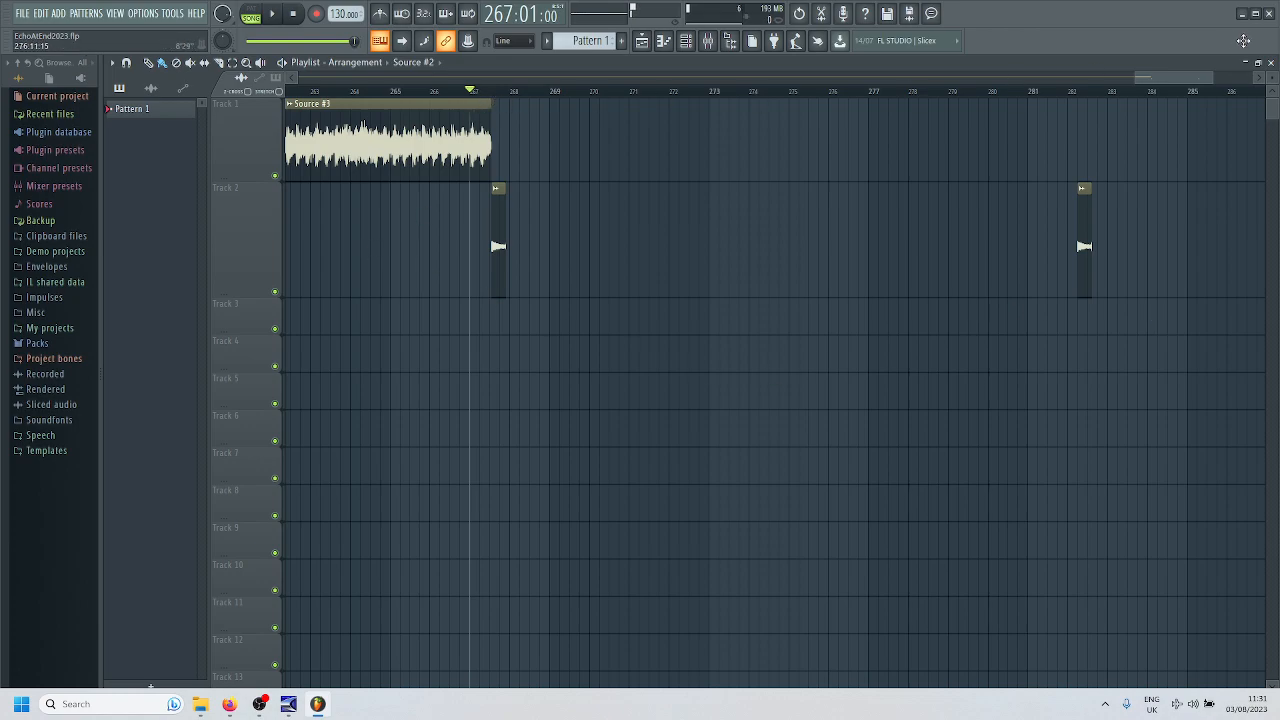
- Close FL Studio without saving the changes and reopen the EchoAtEnd2023.flp project
{"action": "left_click", "coordinate": [1269, 13]}
{"action": "left_click", "coordinate": [669, 386]}
{"action": "left_click", "coordinate": [199, 706]}
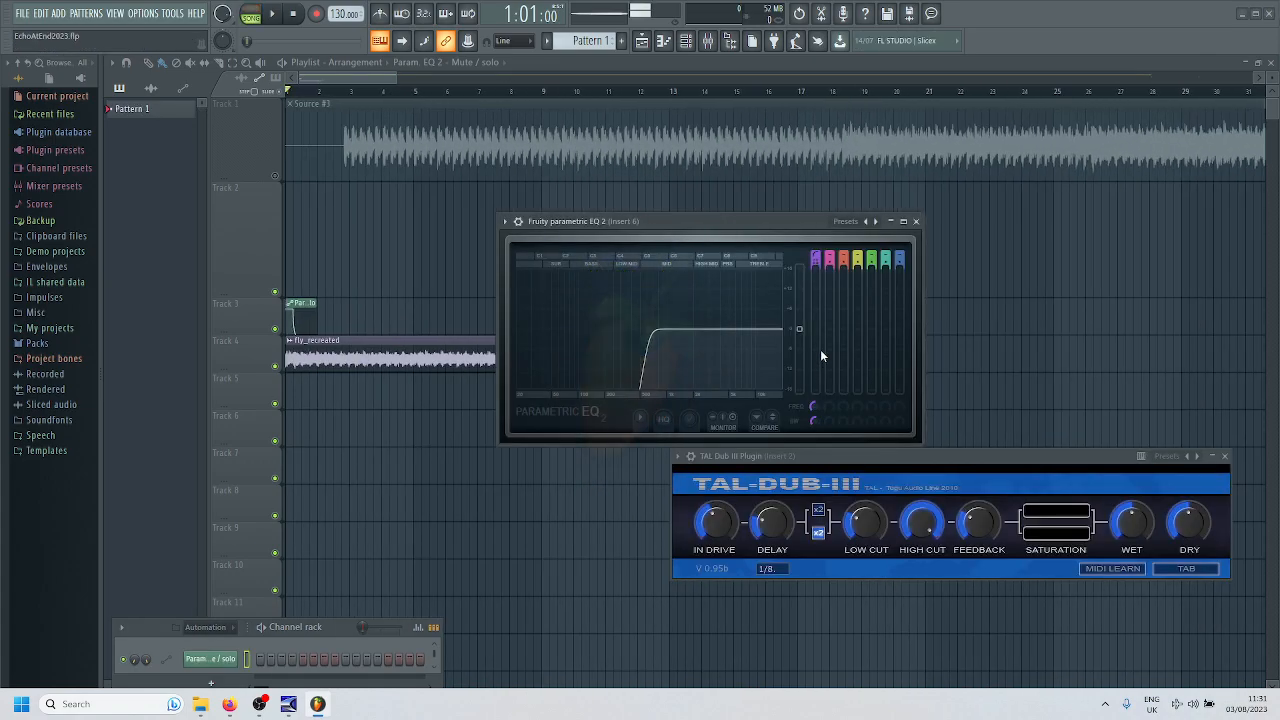
- Close the Fruity parametric EQ 2 window, unmute Track 1, and place the playhead at 267:05 just before Source #3 ends
{"action": "left_click", "coordinate": [915, 221]}
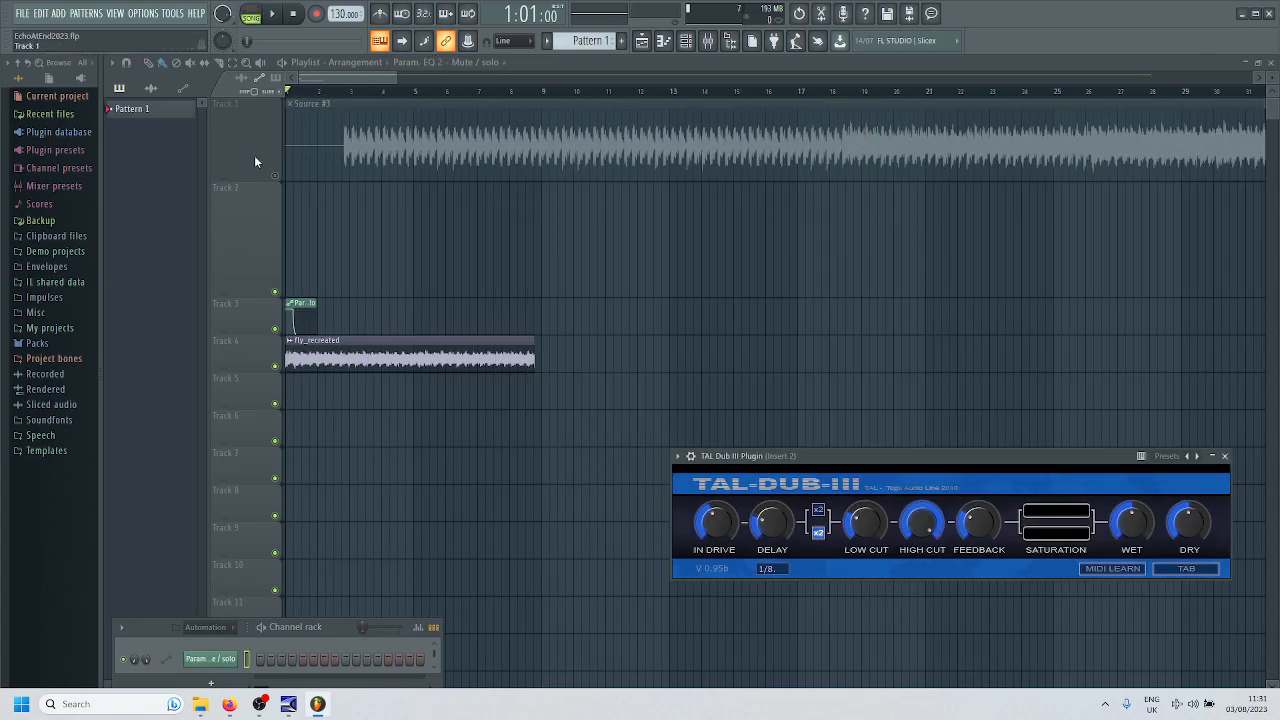
{"action": "left_click", "coordinate": [276, 177]}
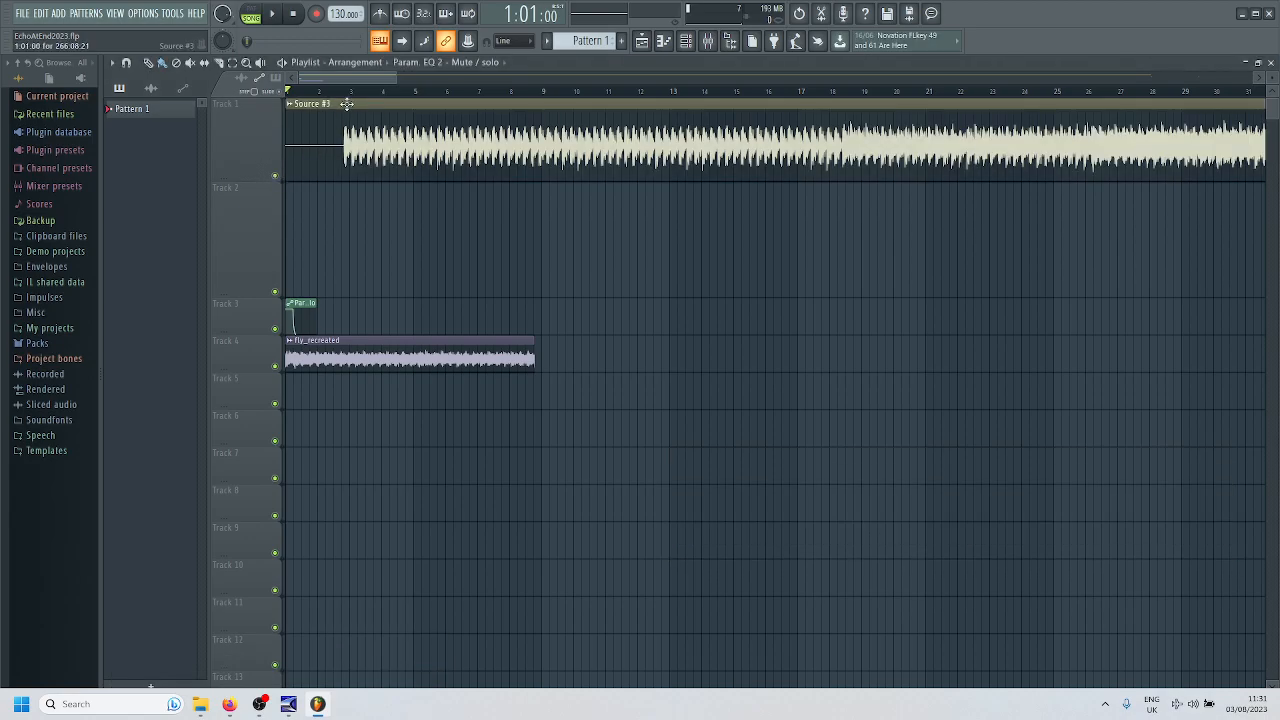
{"action": "left_click_drag", "start_coordinate": [389, 79], "coordinate": [1150, 78]}
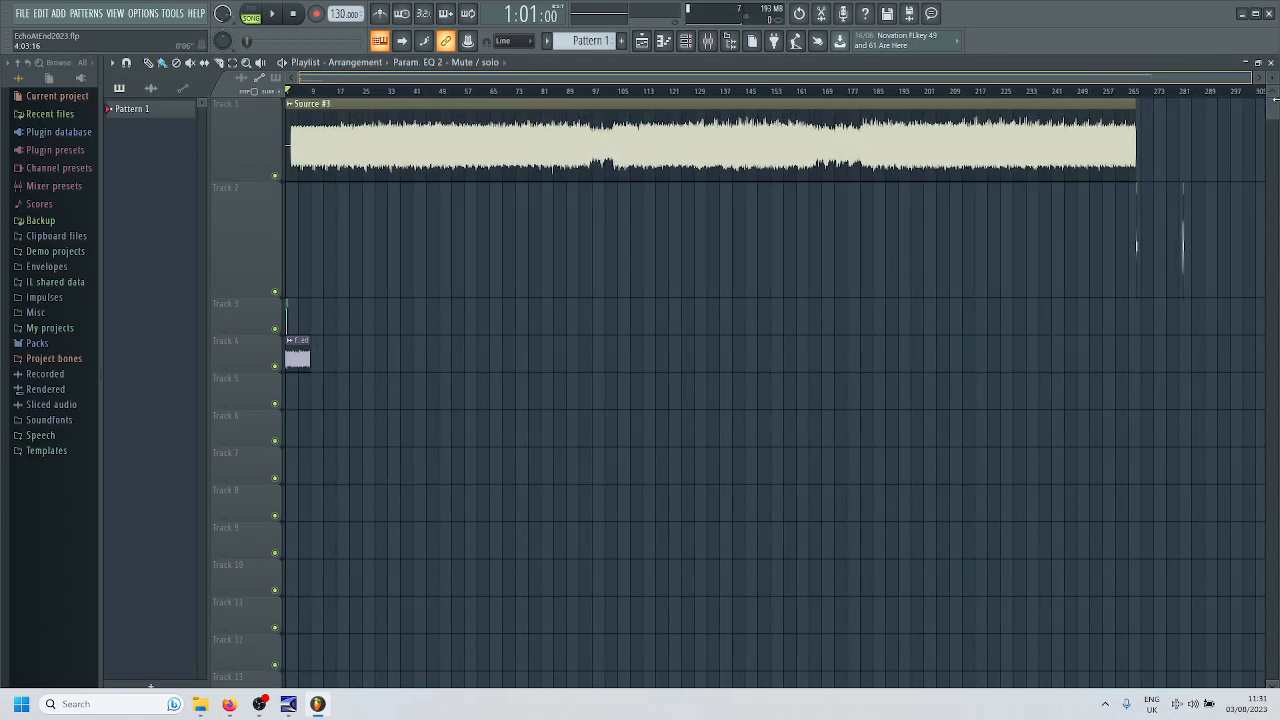
{"action": "scroll", "coordinate": [1131, 156], "scroll_direction": "up", "scroll_amount": 8}
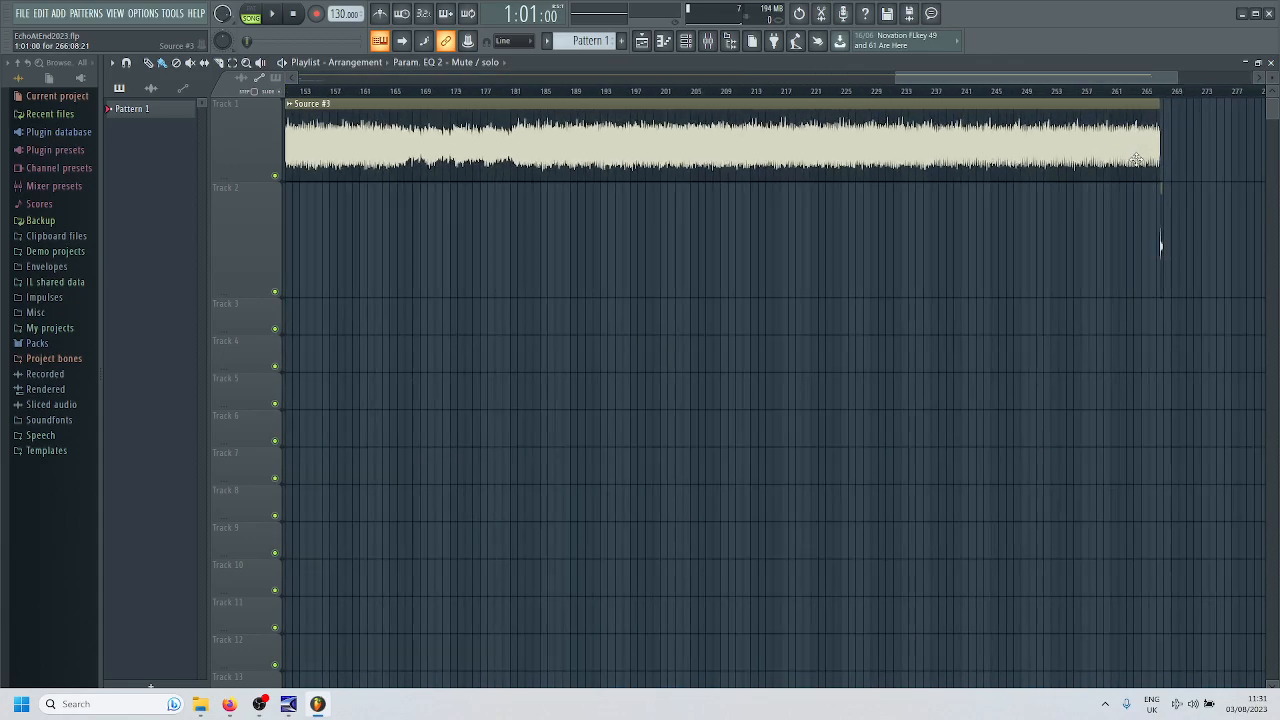
{"action": "left_click_drag", "start_coordinate": [1134, 80], "coordinate": [1146, 86]}
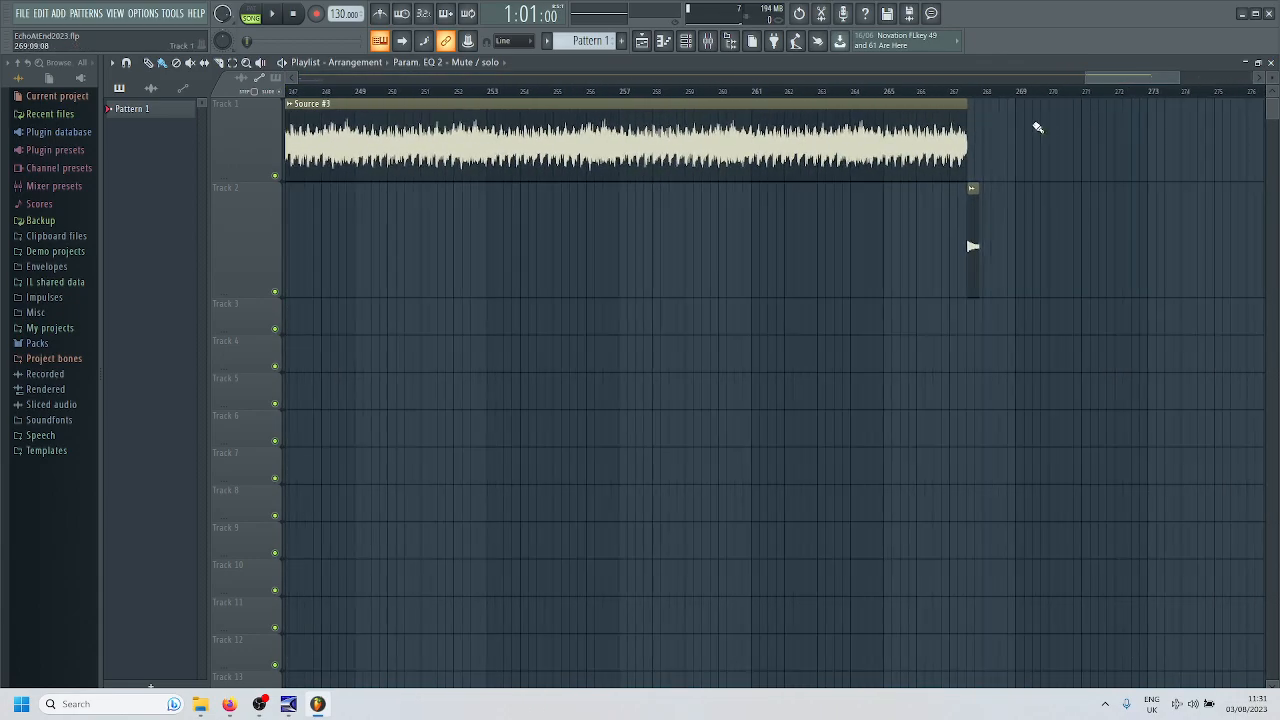
{"action": "left_click", "coordinate": [956, 92]}
- Minimise the Playlist, move the TAL Dub III window to the centre, and audition the echo with Low Cut fully down
{"action": "left_click", "coordinate": [1245, 63]}
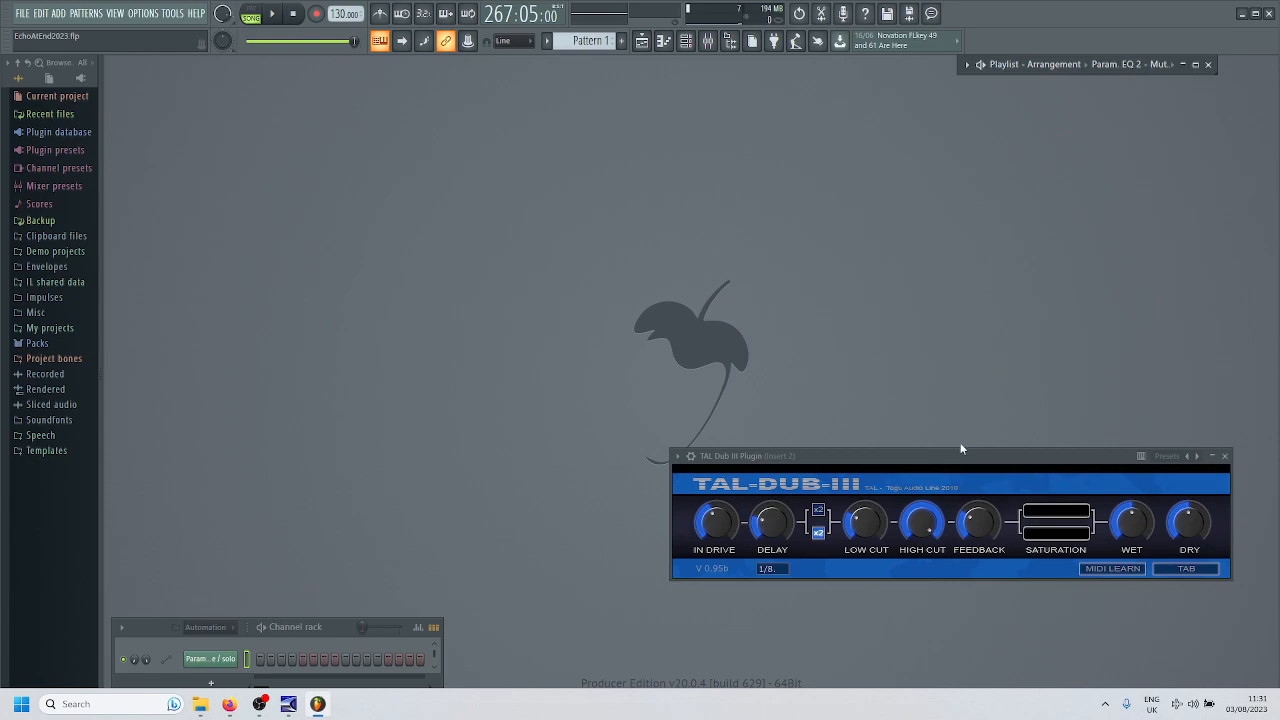
{"action": "left_click_drag", "start_coordinate": [955, 453], "coordinate": [748, 254]}
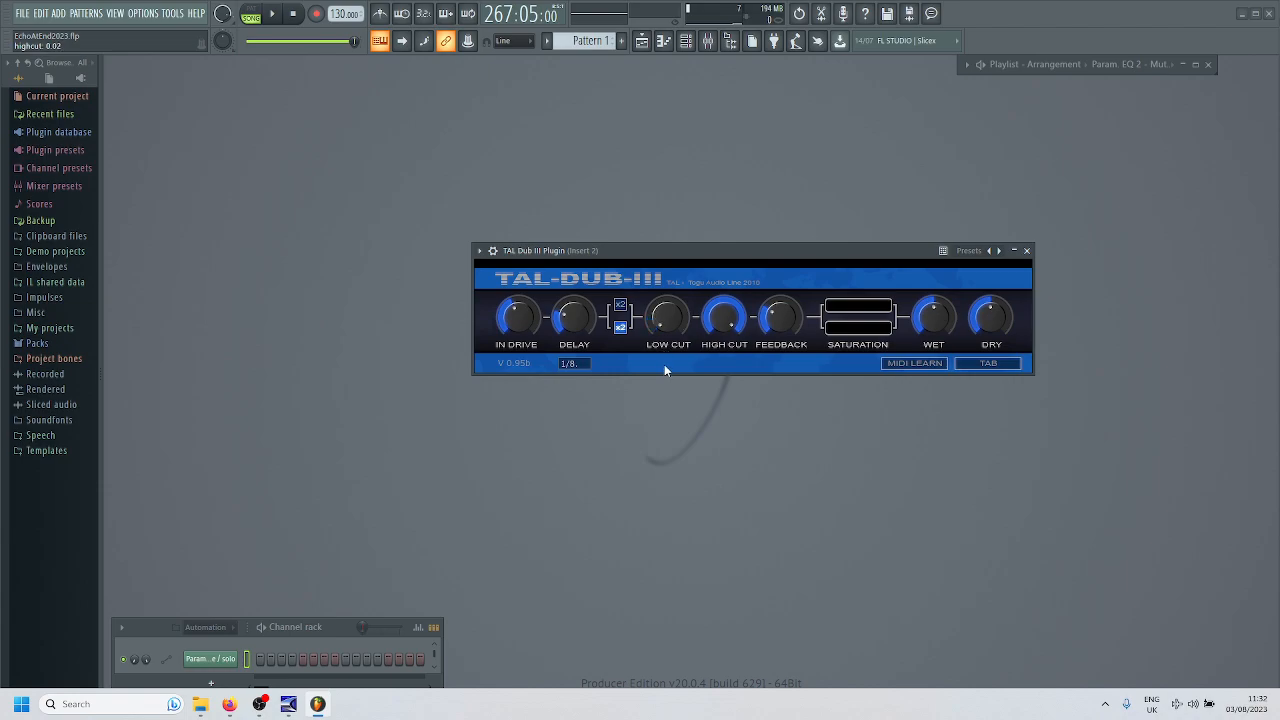
{"action": "left_click", "coordinate": [274, 17]}
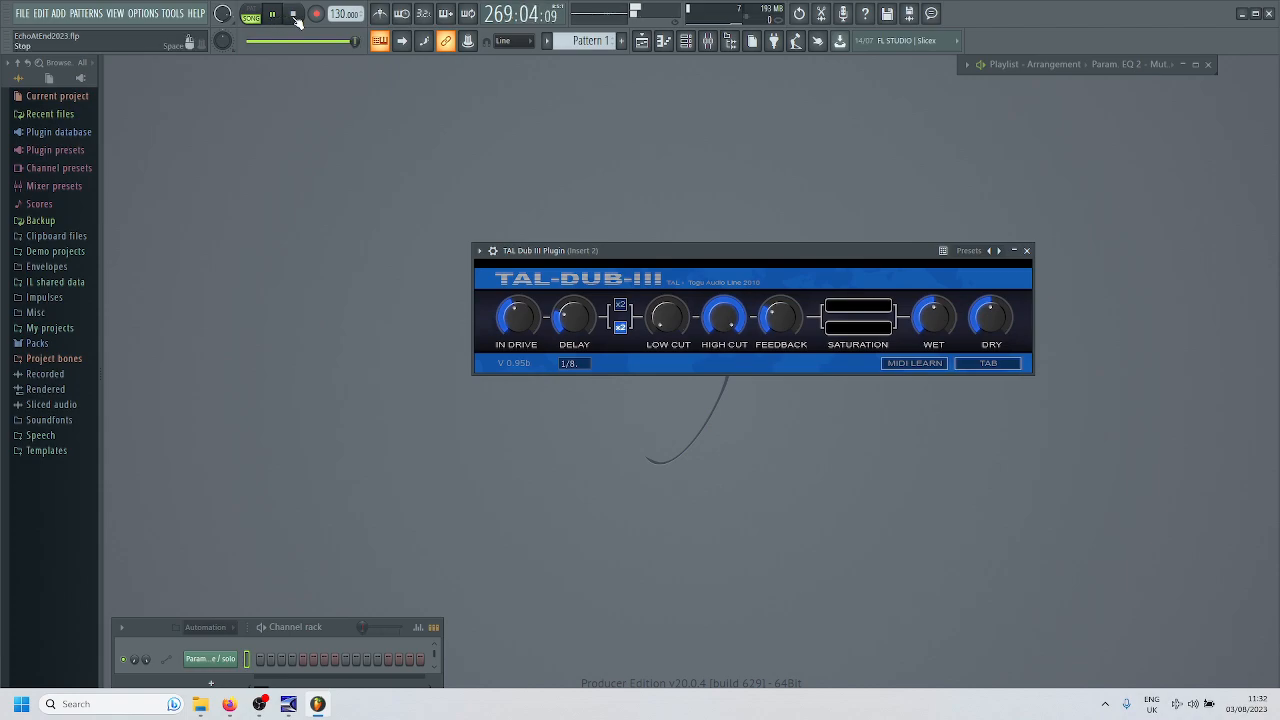
{"action": "left_click", "coordinate": [294, 15]}
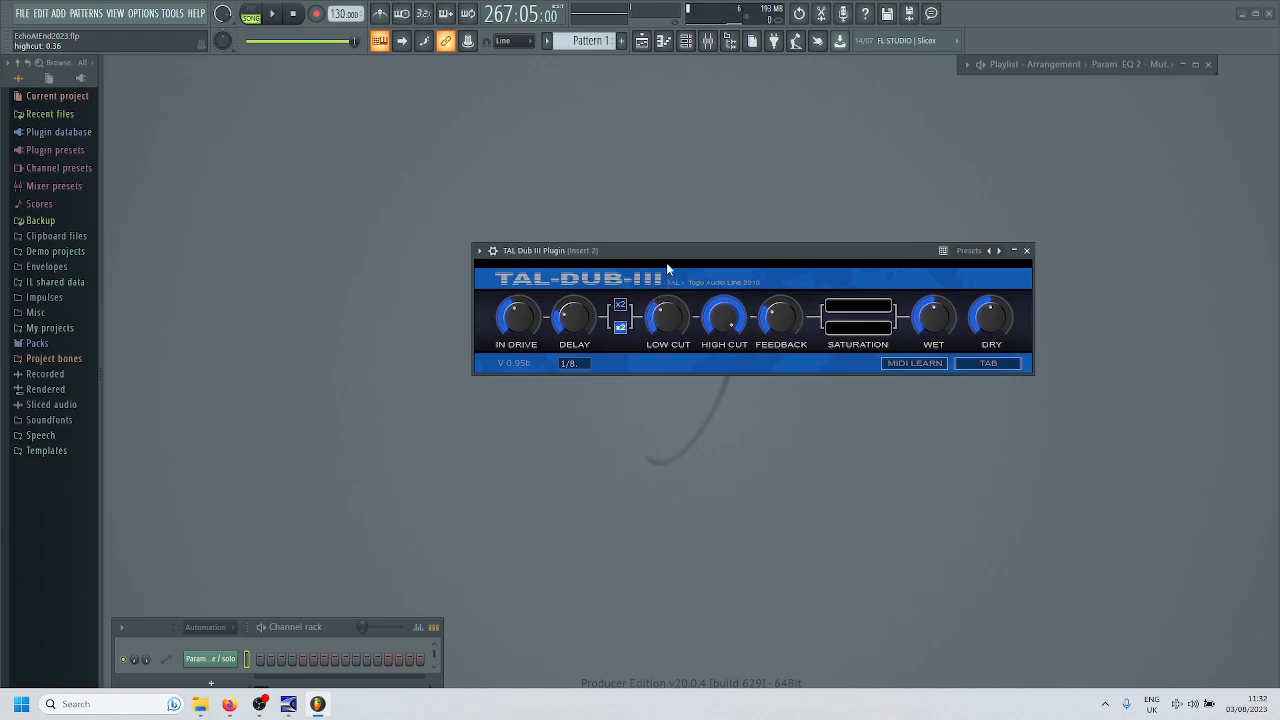
- Raise the TAL Dub III Low Cut to about a third and replay the echo ending from 267:05
{"action": "left_click_drag", "start_coordinate": [666, 262], "coordinate": [668, 259]}
{"action": "left_click", "coordinate": [272, 14]}
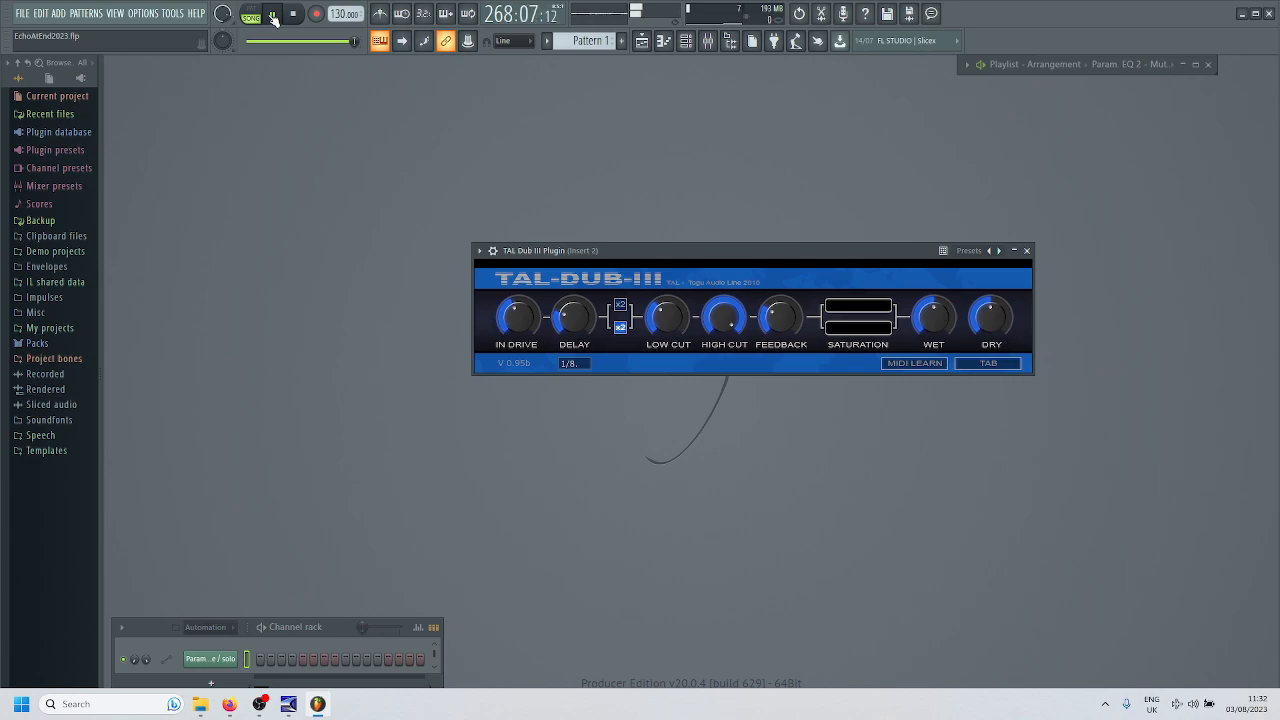
{"action": "left_click", "coordinate": [294, 15]}
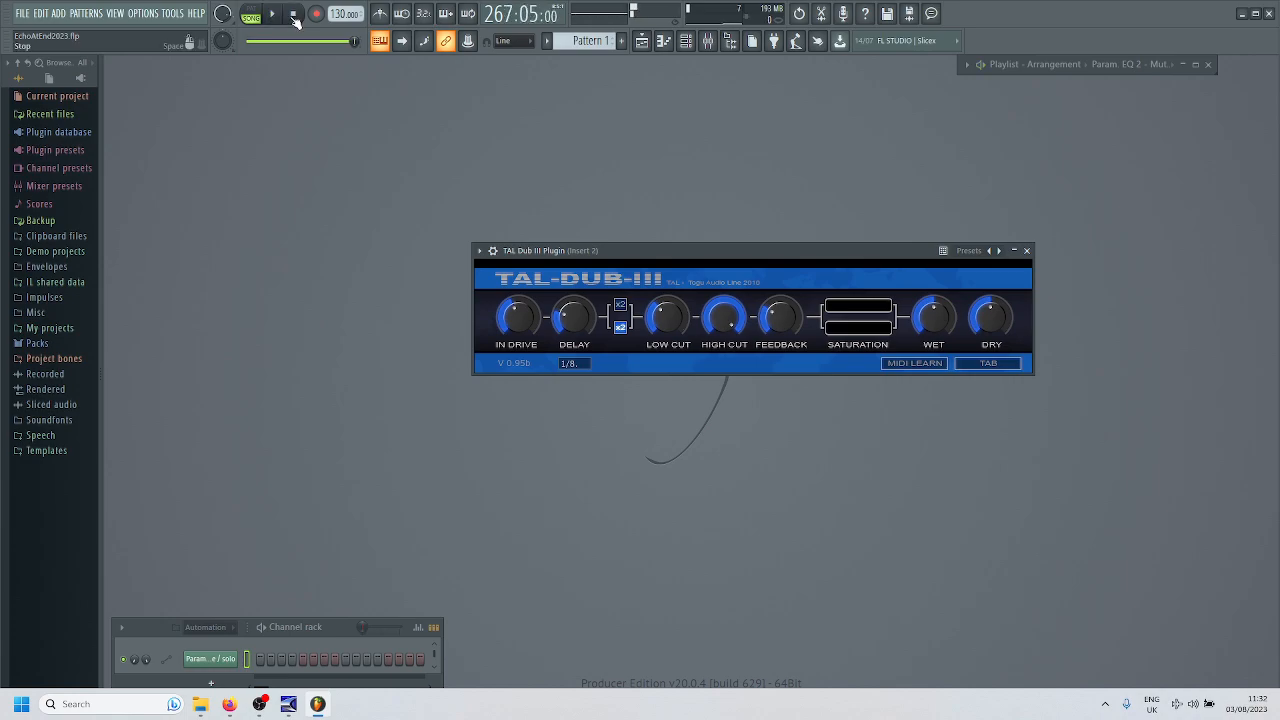
- Stop playback to return to the song start and set the TAL Dub III High Cut to 1.00
{"action": "left_click", "coordinate": [294, 15]}
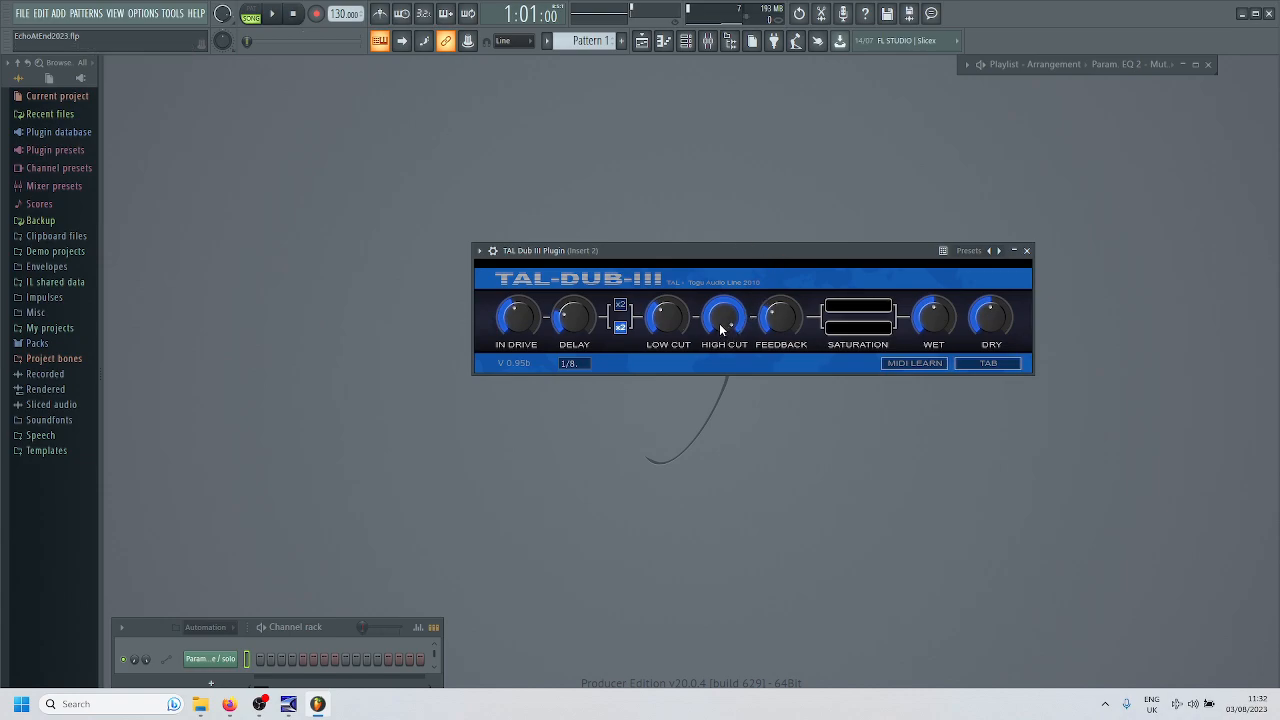
{"action": "left_click_drag", "start_coordinate": [719, 320], "coordinate": [716, 333]}
{"action": "mouse_move", "coordinate": [780, 328]}
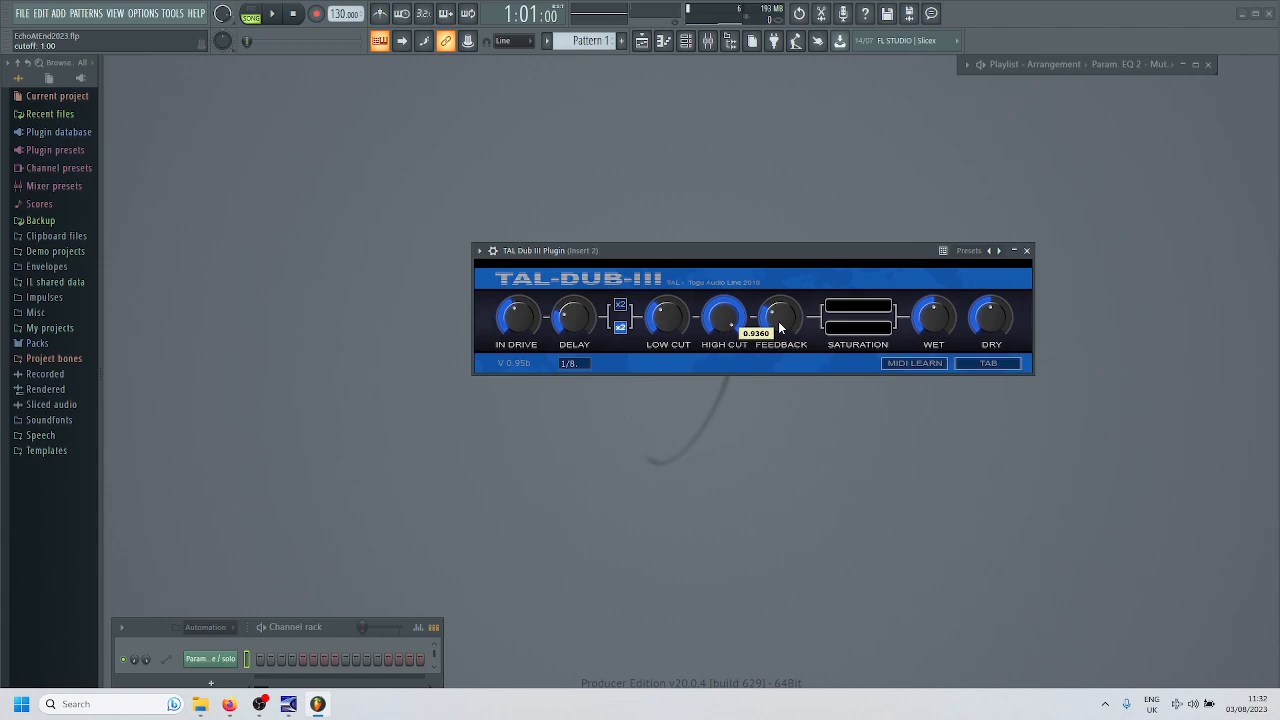
{"action": "mouse_move", "coordinate": [932, 330]}
- Open iZotope Ozone 5 from the Master mixer track, dismiss its Preset Manager, and move the plugin window up into full view
{"action": "left_click", "coordinate": [707, 42]}
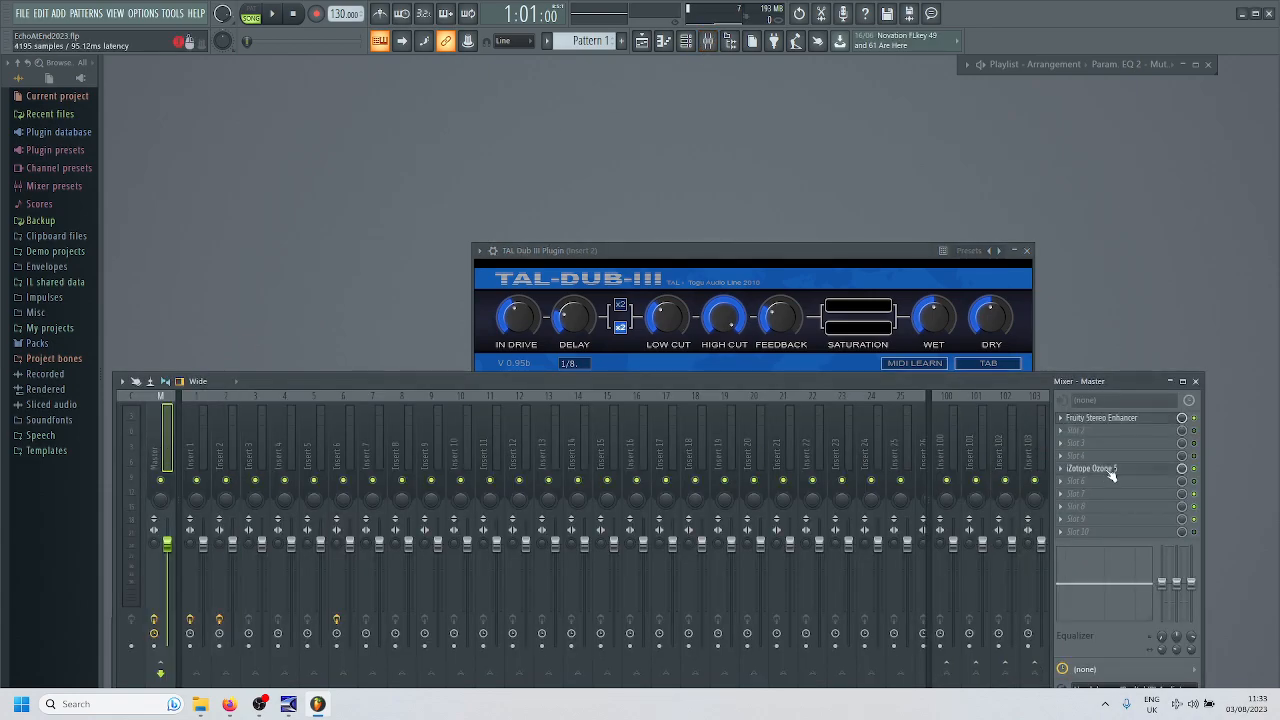
{"action": "left_click", "coordinate": [1105, 469]}
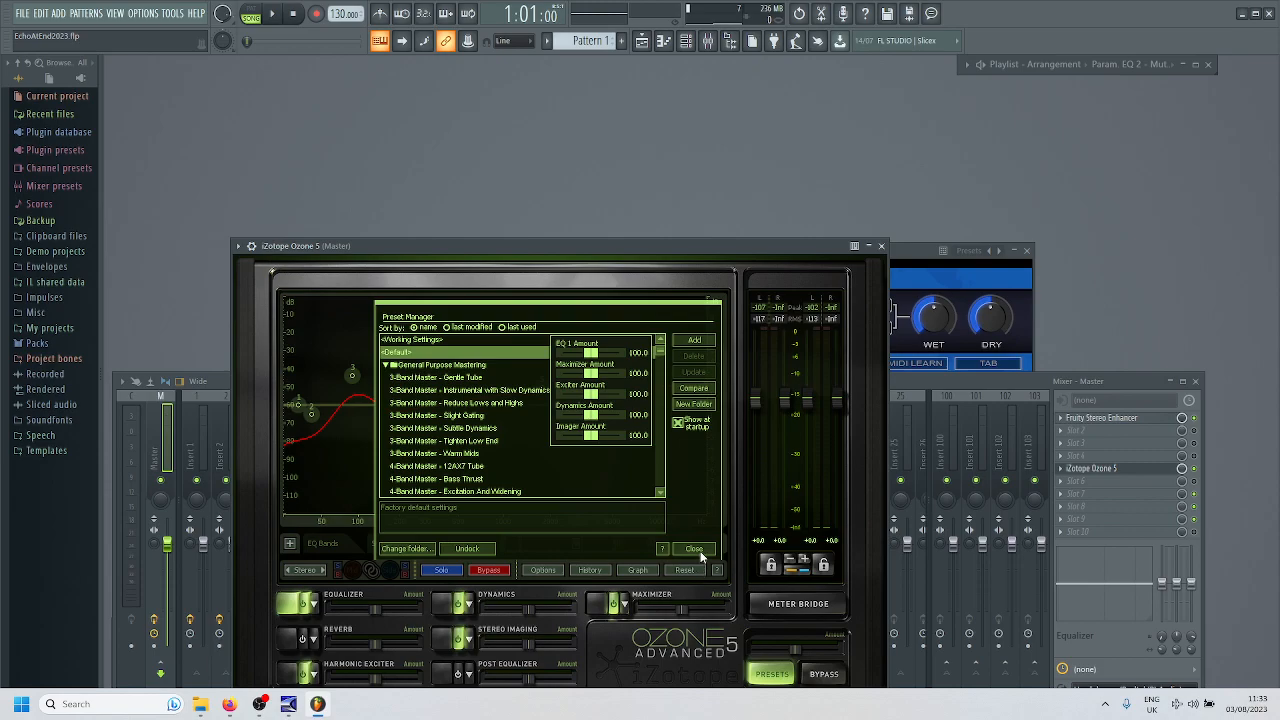
{"action": "left_click", "coordinate": [701, 556]}
{"action": "left_click_drag", "start_coordinate": [601, 250], "coordinate": [611, 151]}
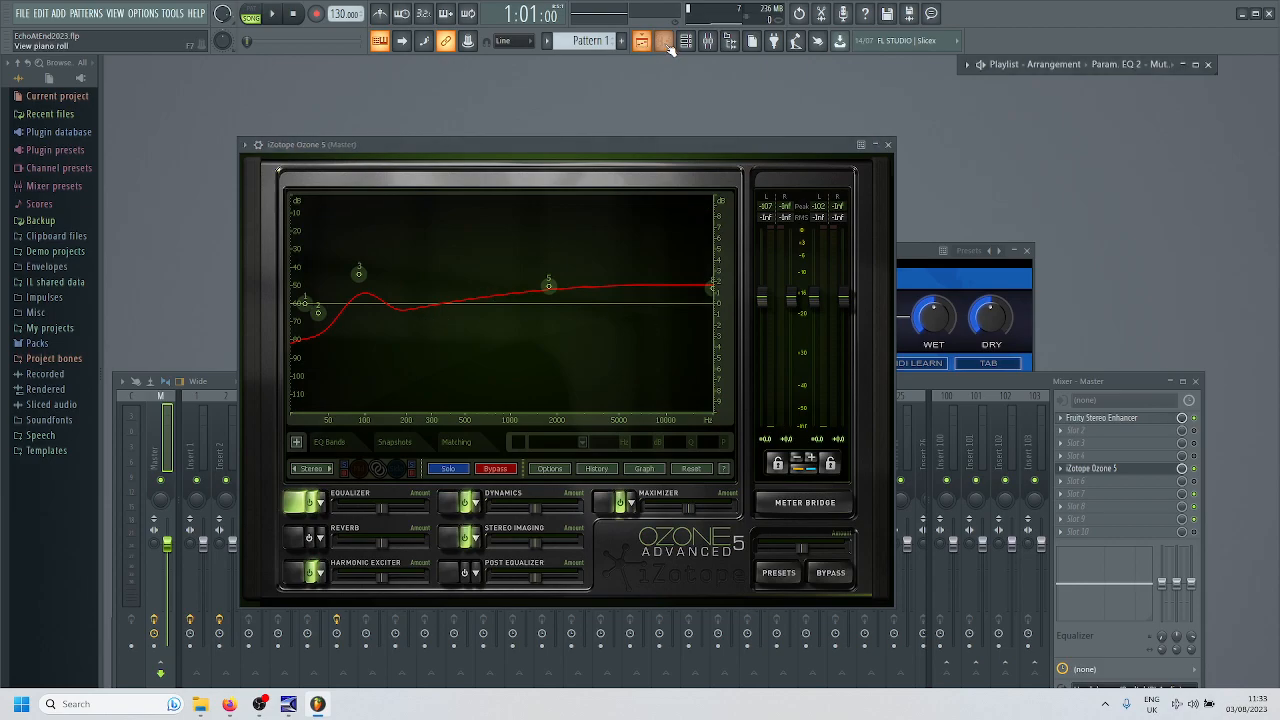
- Restore the Playlist, go back to the middle of Source #3, and place the playhead at 172:01
{"action": "left_click", "coordinate": [663, 40]}
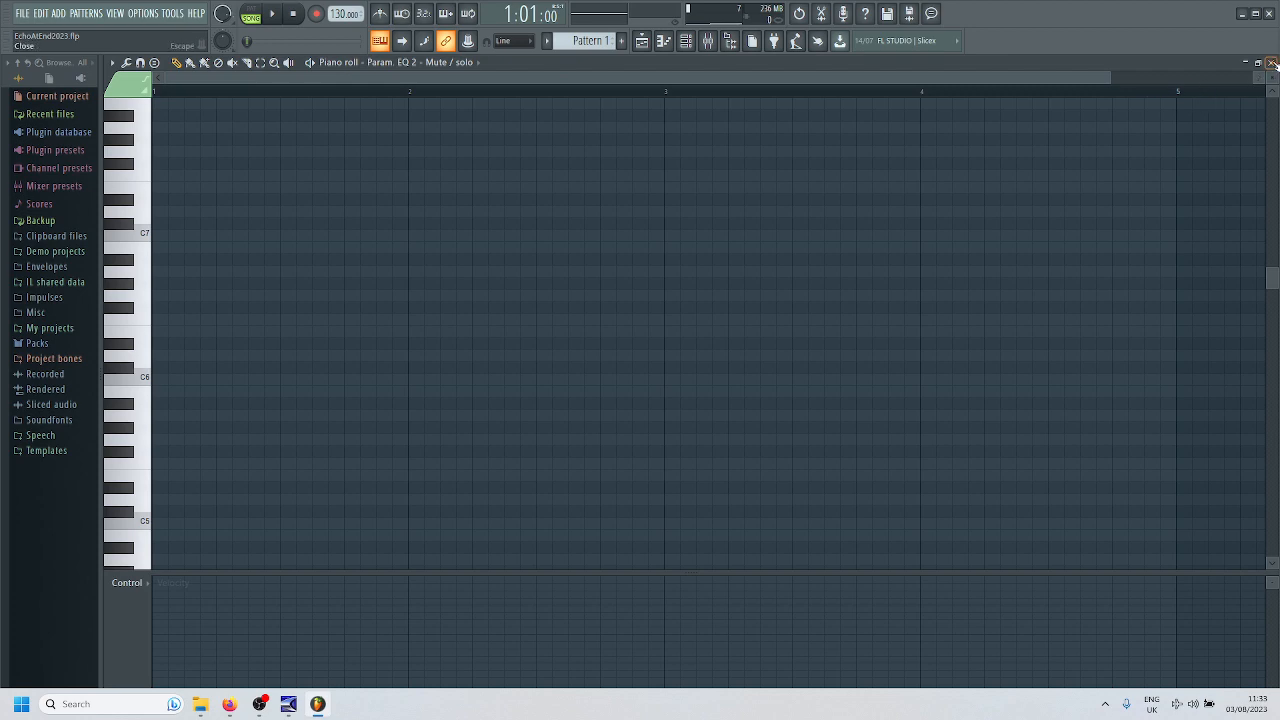
{"action": "left_click", "coordinate": [1271, 63]}
{"action": "left_click", "coordinate": [1196, 67]}
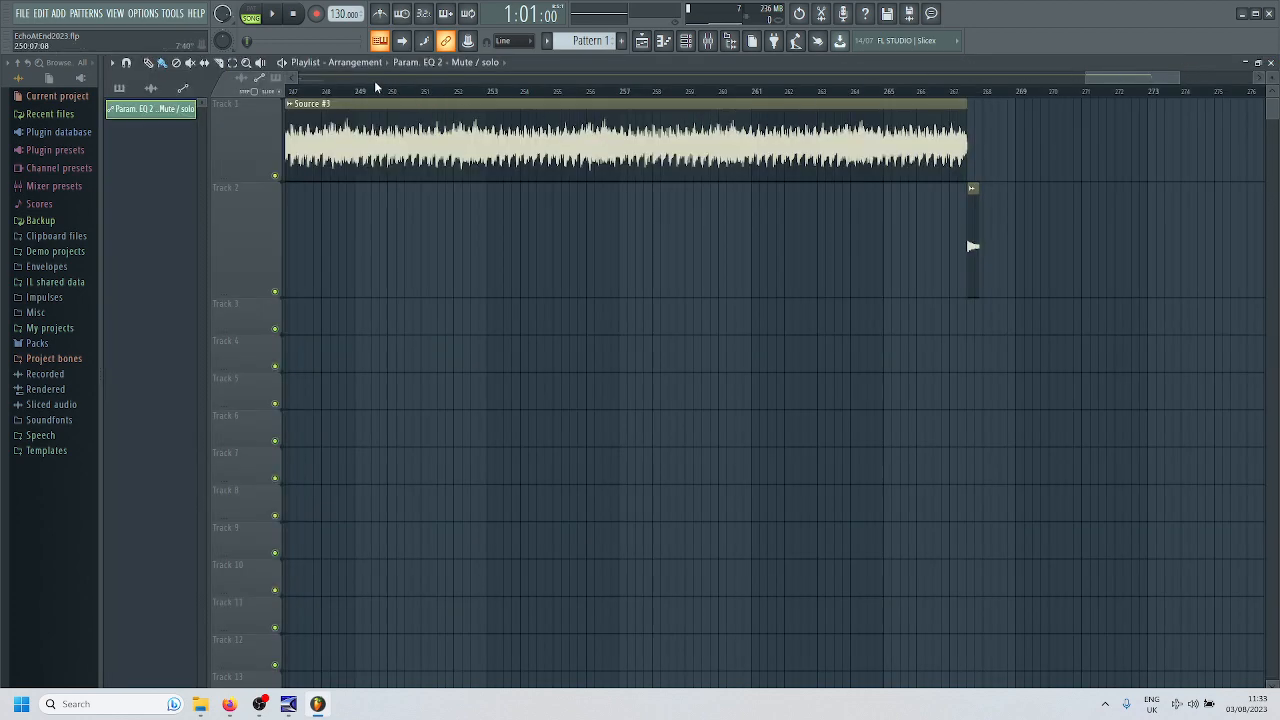
{"action": "left_click_drag", "start_coordinate": [1172, 79], "coordinate": [880, 81]}
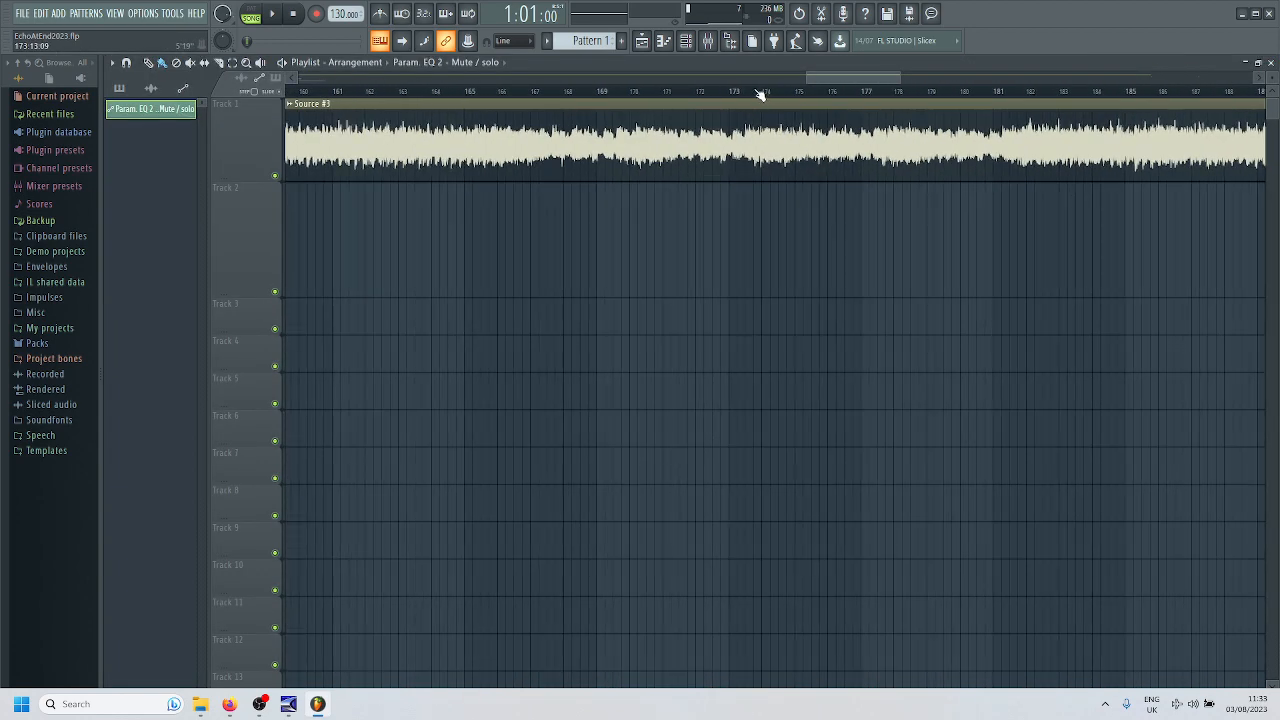
{"action": "left_click", "coordinate": [700, 92]}
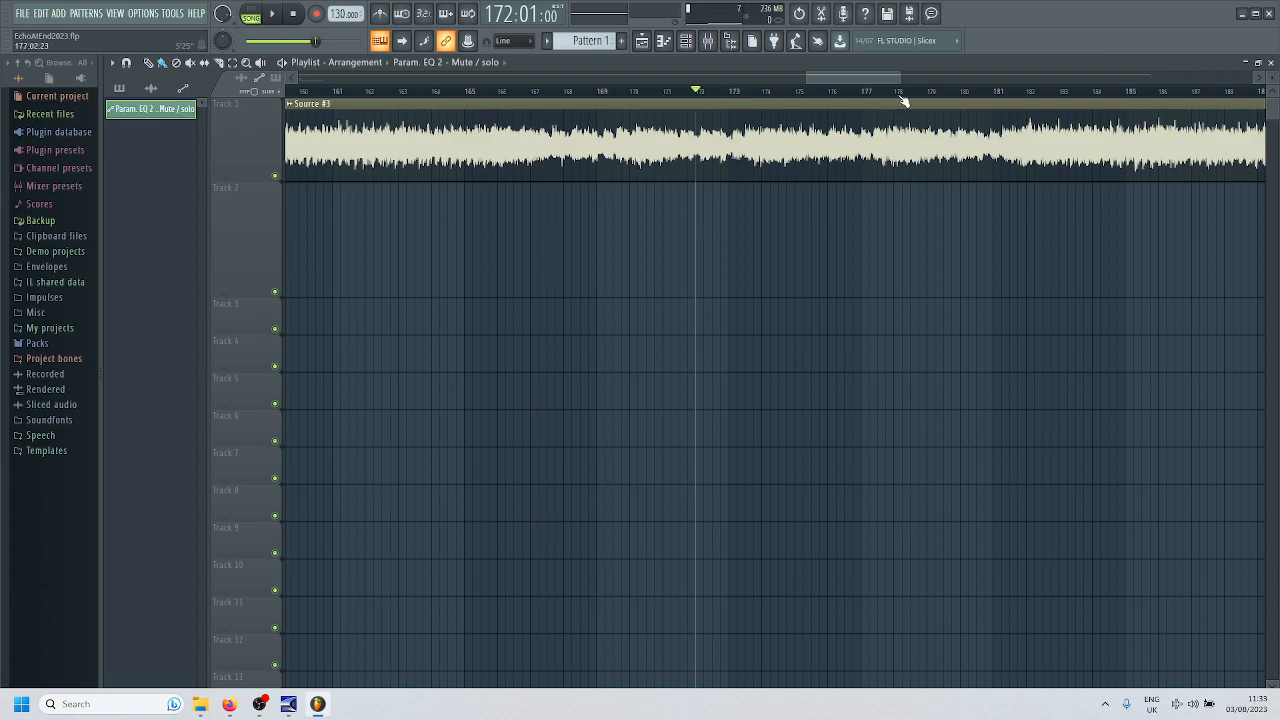
- Close the Playlist, play from 172:01 while toggling the Ozone 5 global bypass on and off to compare the sound, and stop playback
{"action": "left_click", "coordinate": [1271, 62]}
{"action": "key", "text": "space"}
{"action": "left_click", "coordinate": [830, 572]}
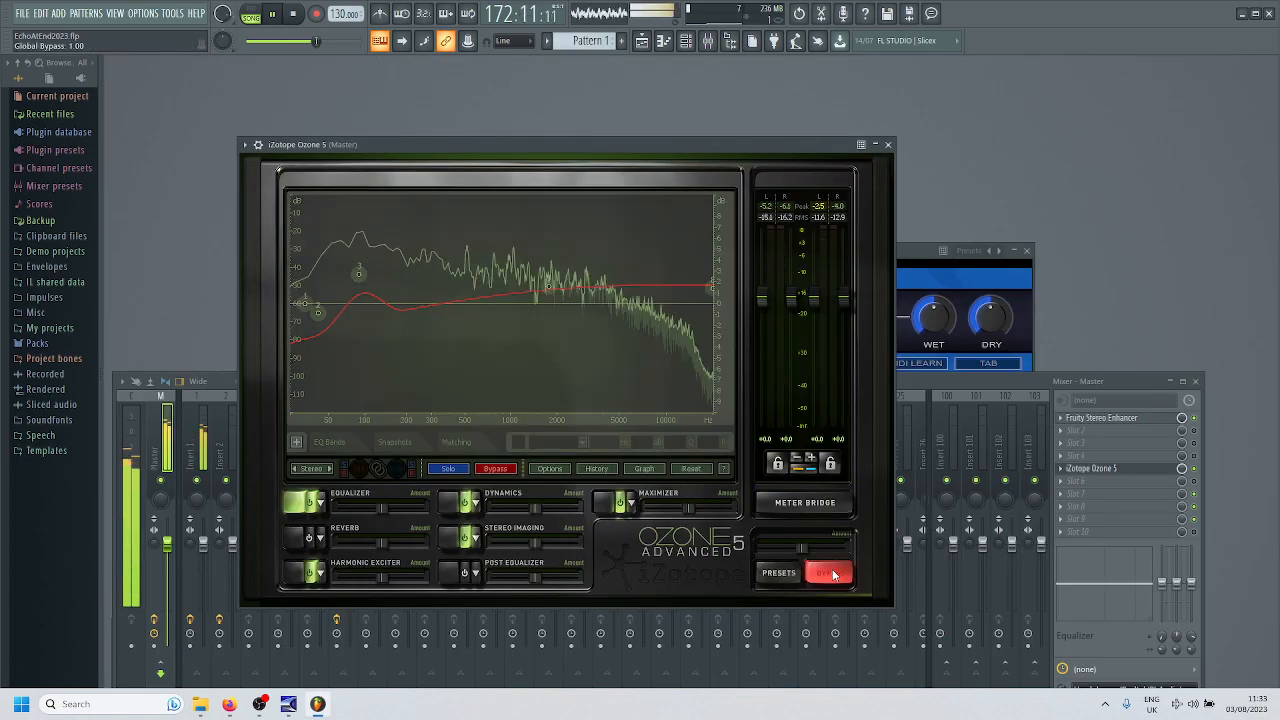
{"action": "left_click", "coordinate": [832, 573]}
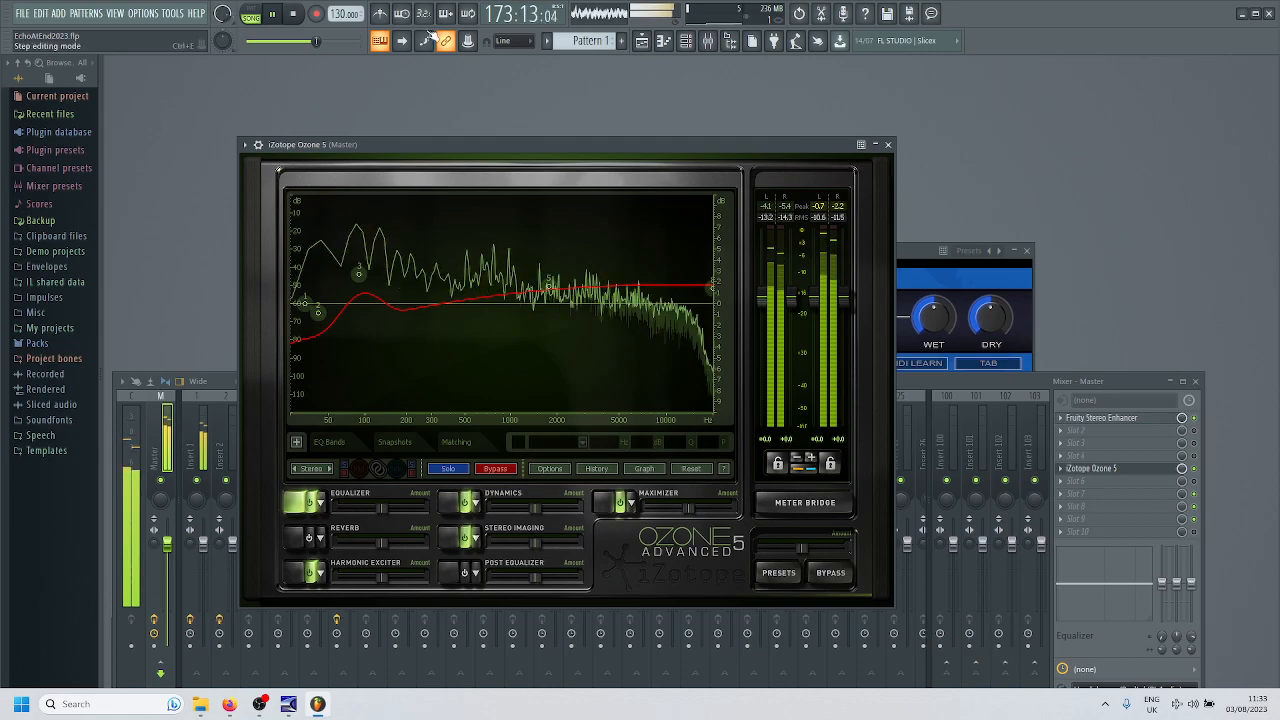
{"action": "left_click", "coordinate": [294, 14]}
{"action": "left_click", "coordinate": [293, 14]}
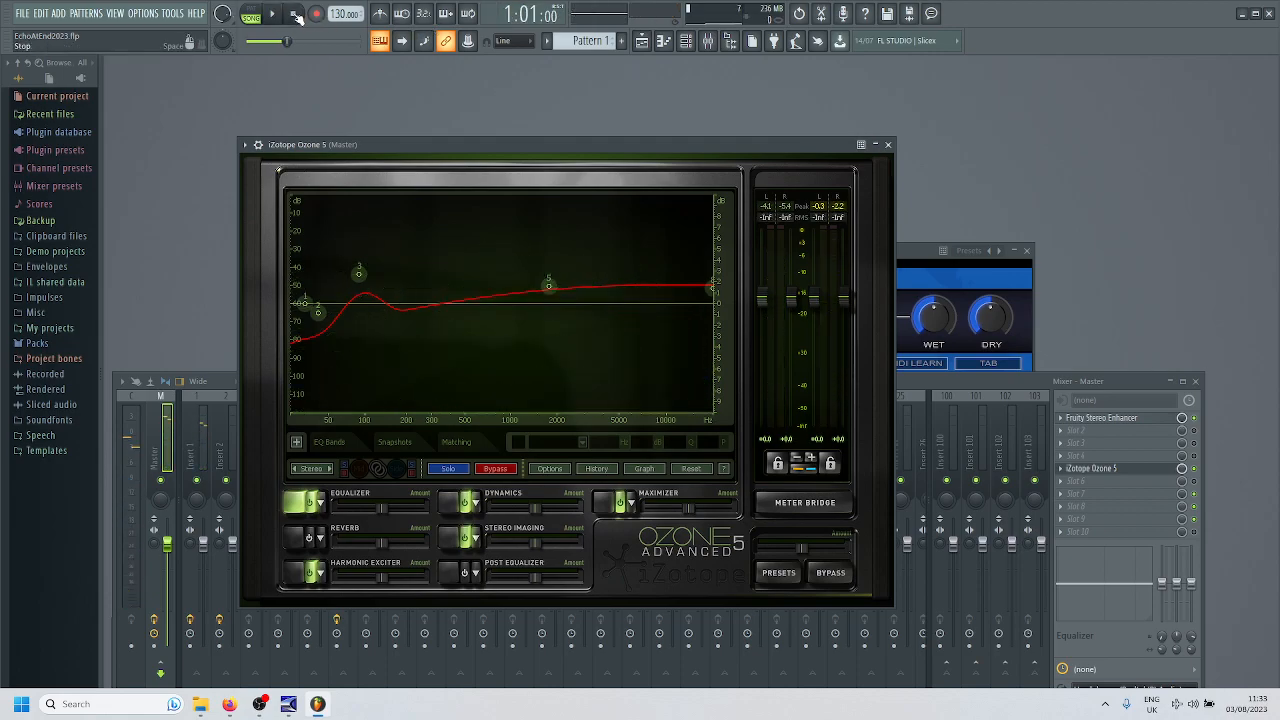